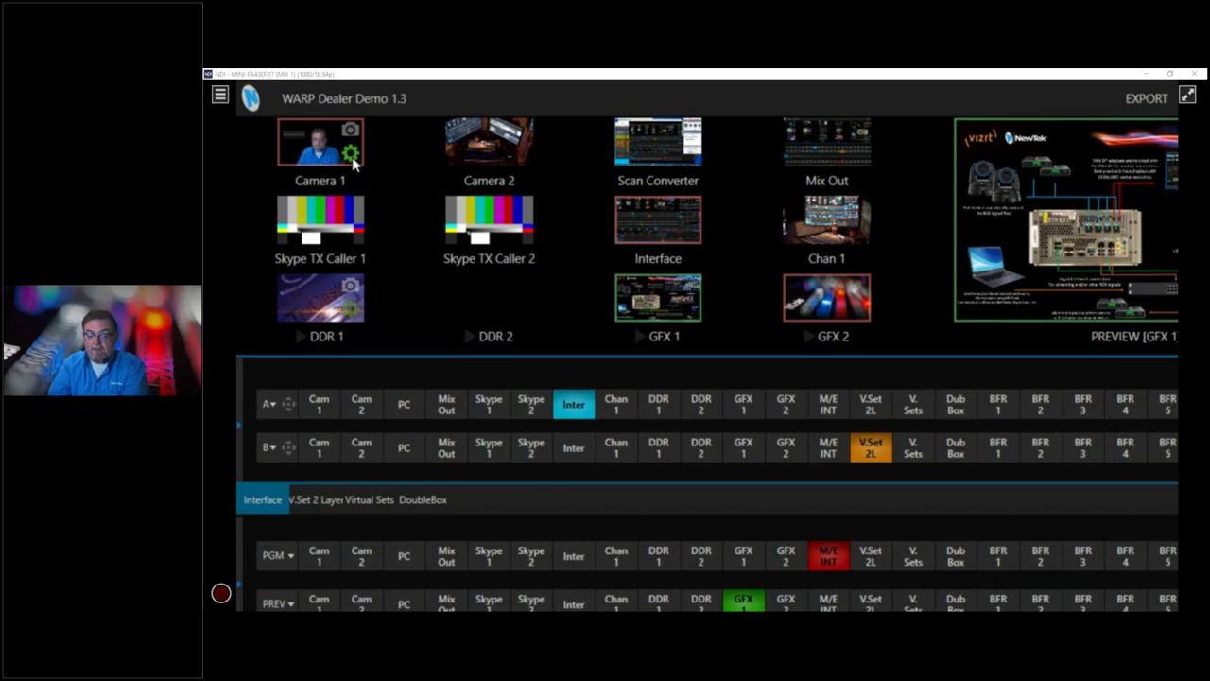
Examine the sources available for Camera 1's input and review its PTZ presets
left_click(352, 155)
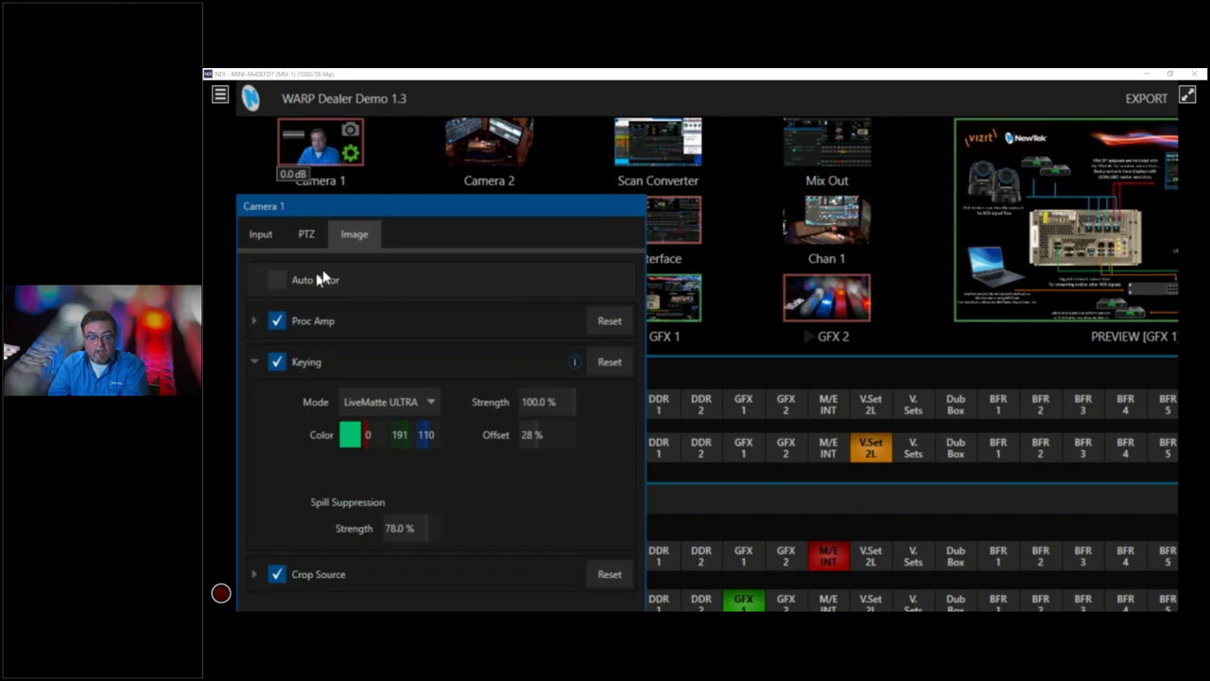
left_click_drag(372, 199, 673, 95)
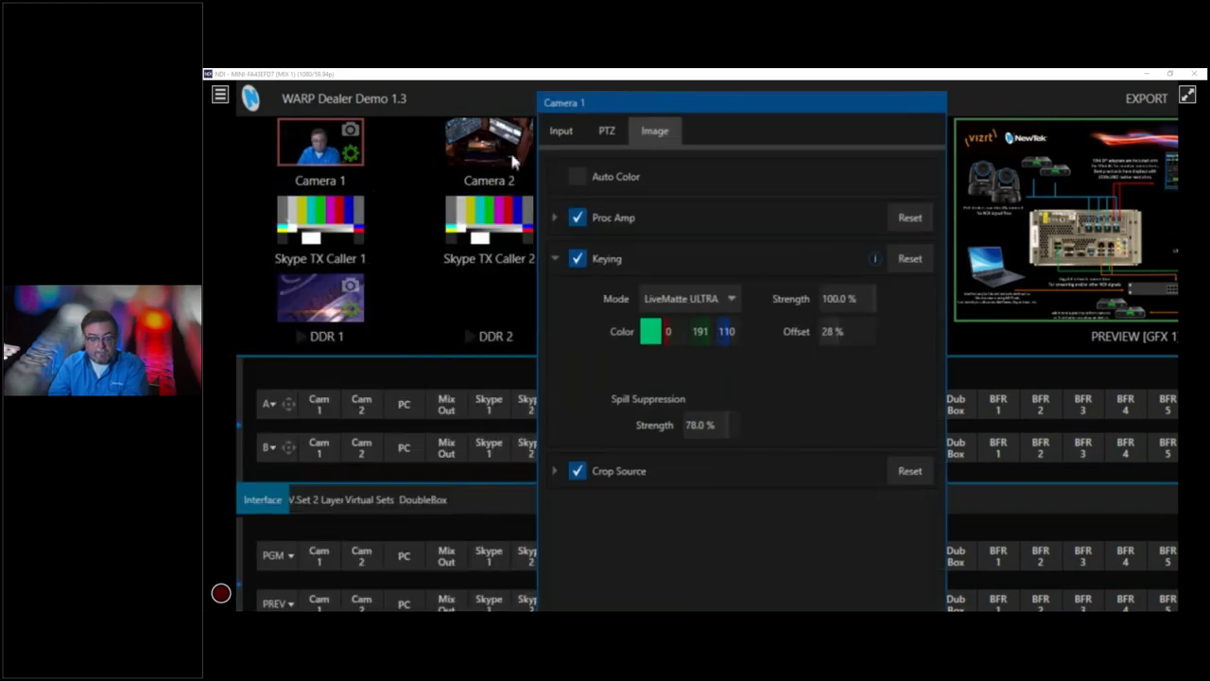
left_click(558, 130)
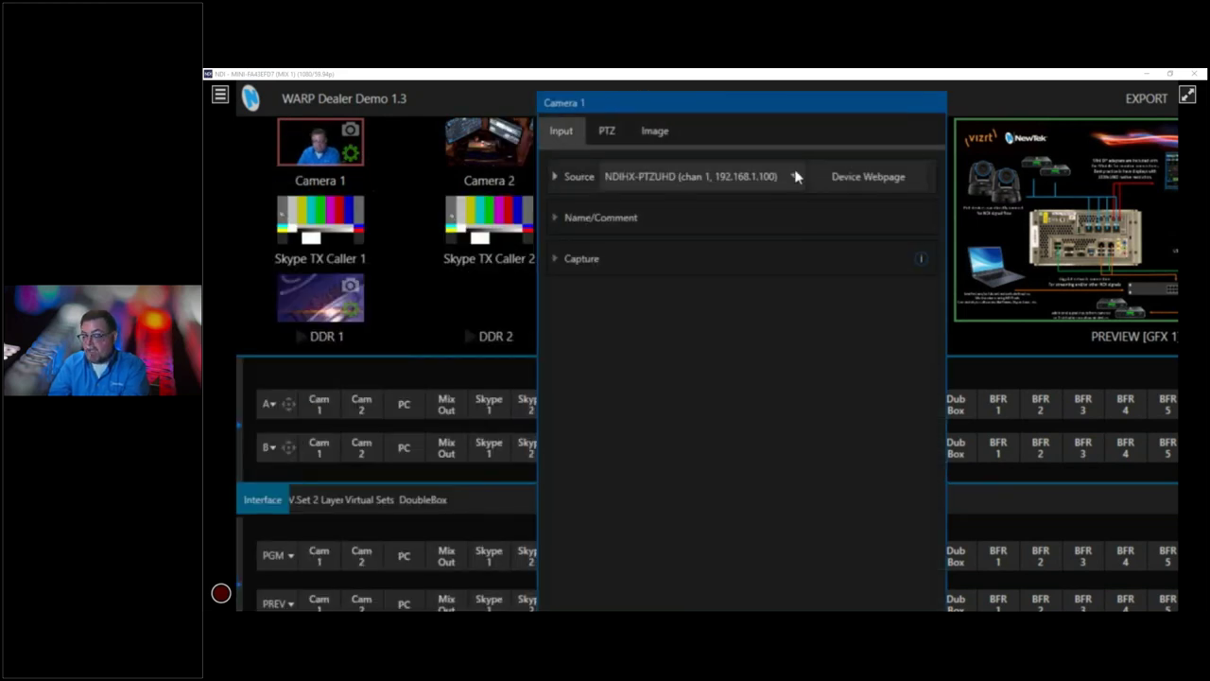
left_click(795, 176)
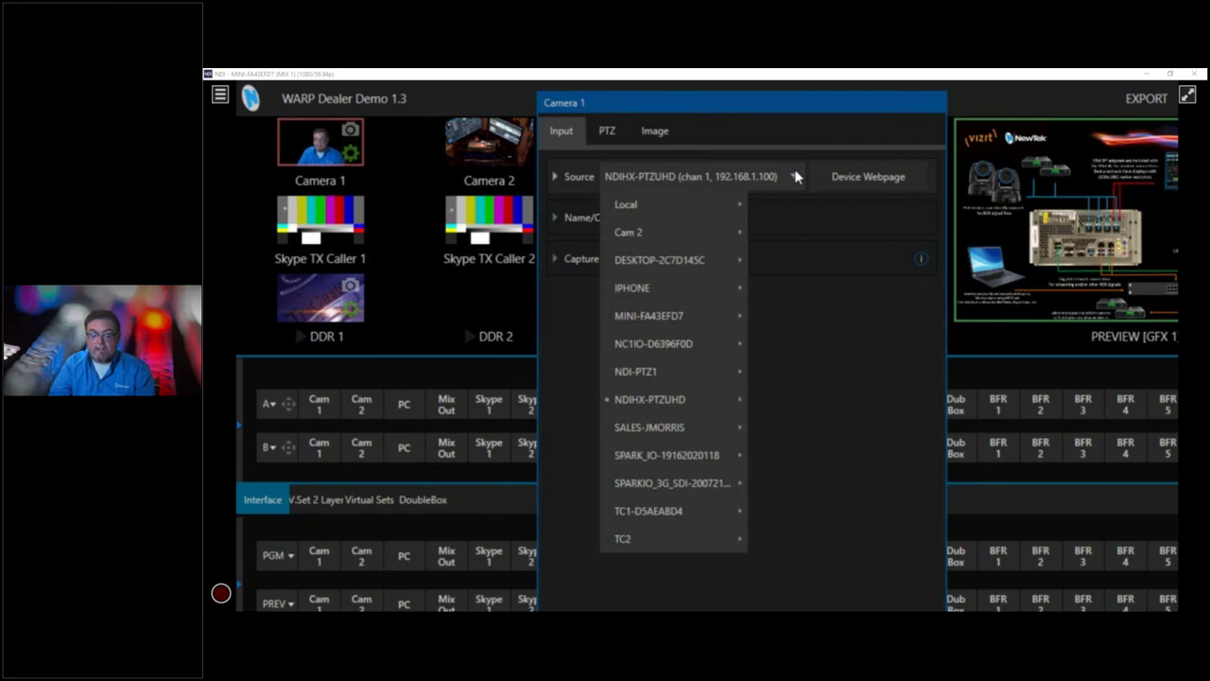
left_click_drag(762, 102, 782, 177)
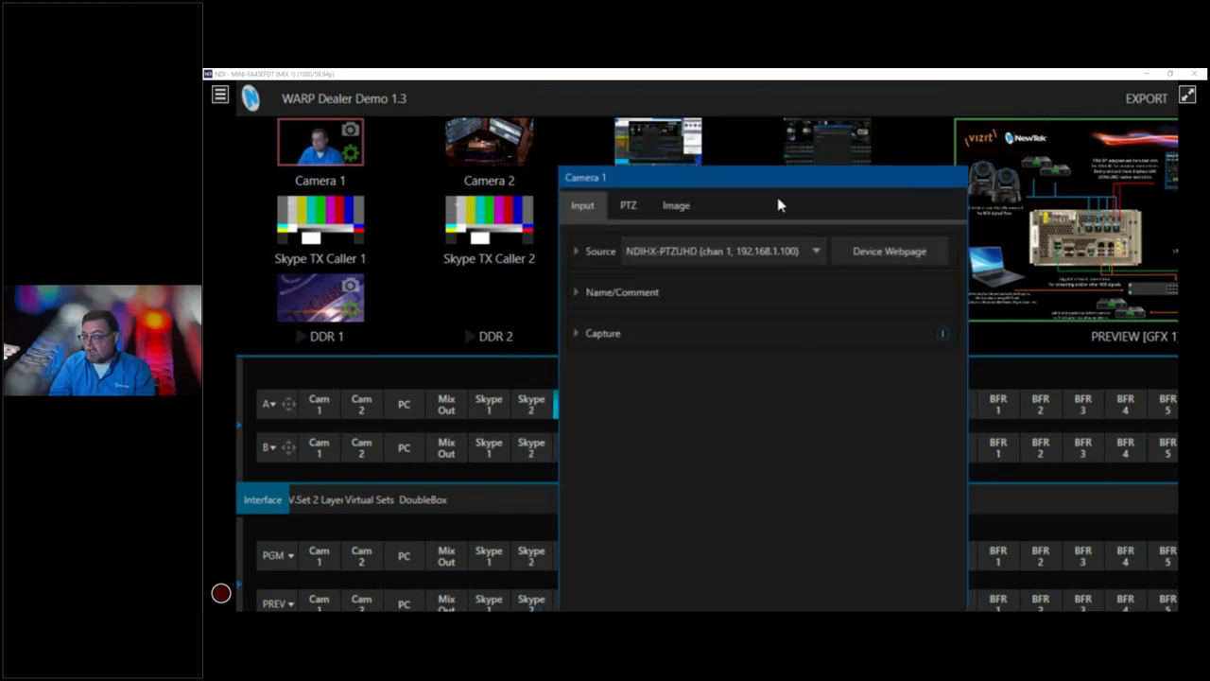
left_click(815, 251)
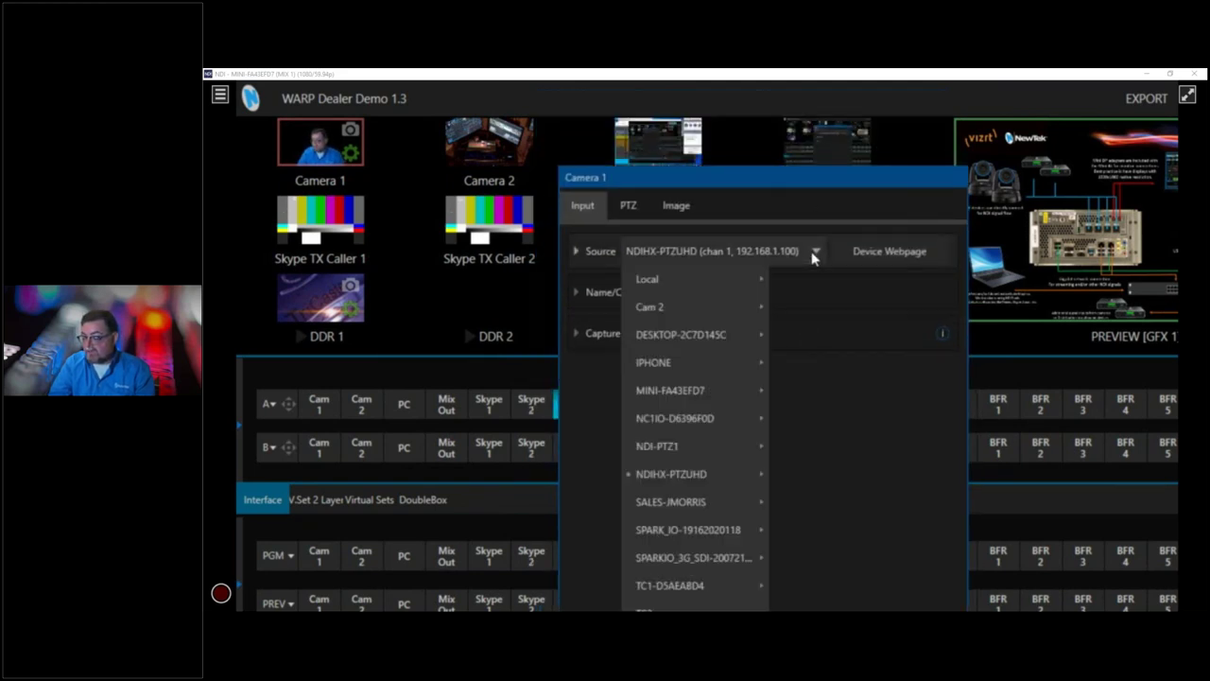
mouse_move(724, 371)
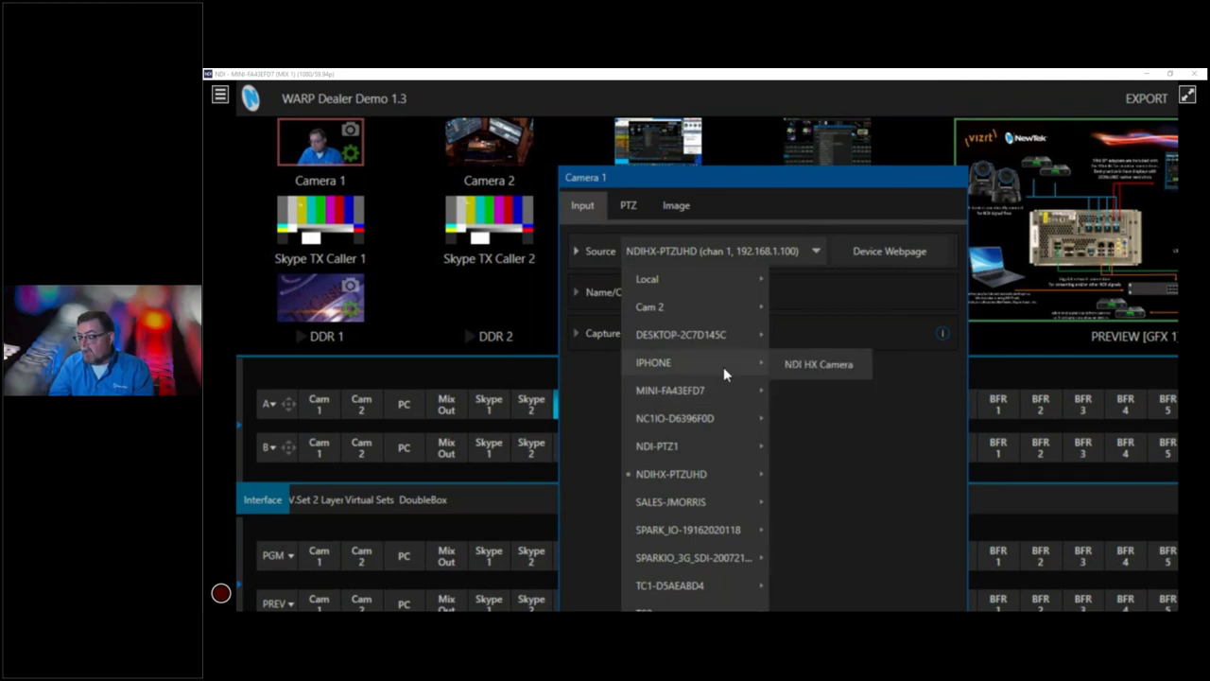
left_click(865, 363)
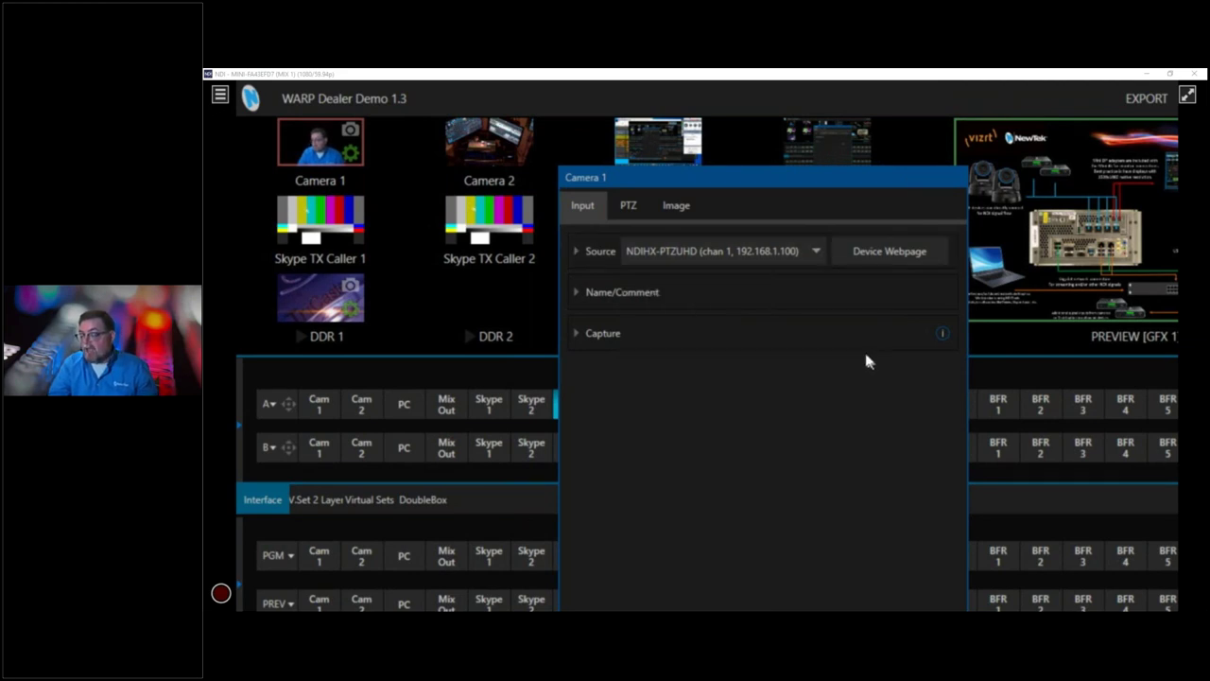
left_click(790, 248)
mouse_move(685, 452)
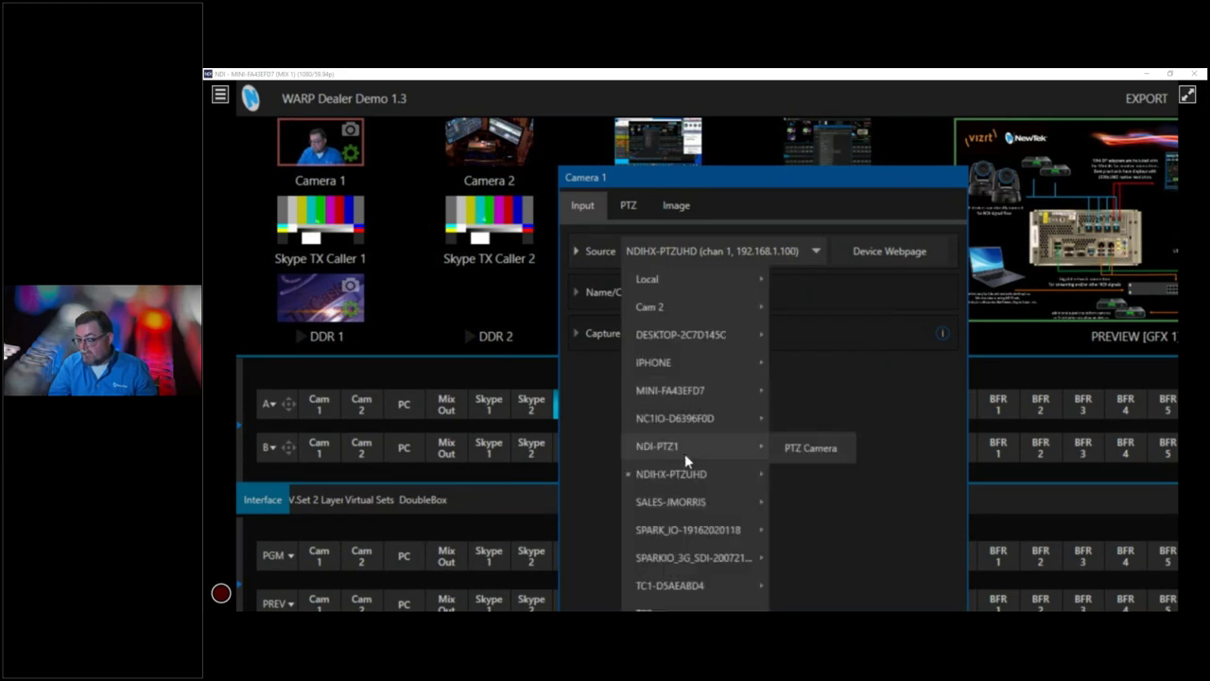
mouse_move(715, 416)
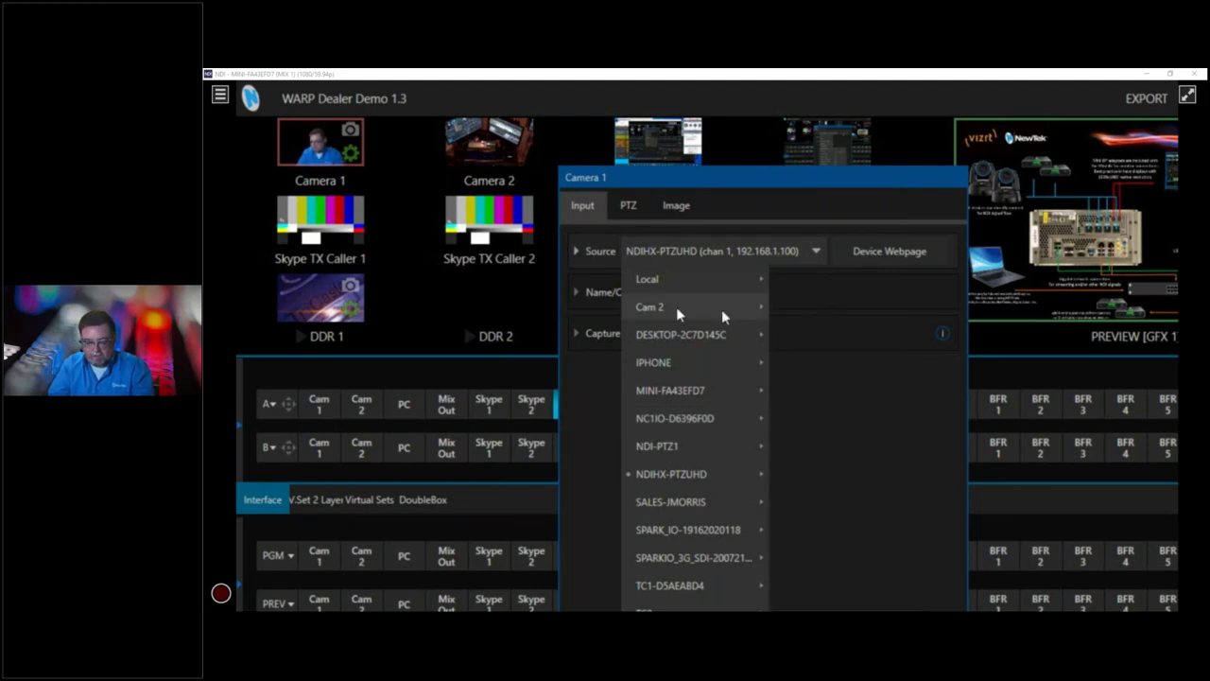
left_click(633, 207)
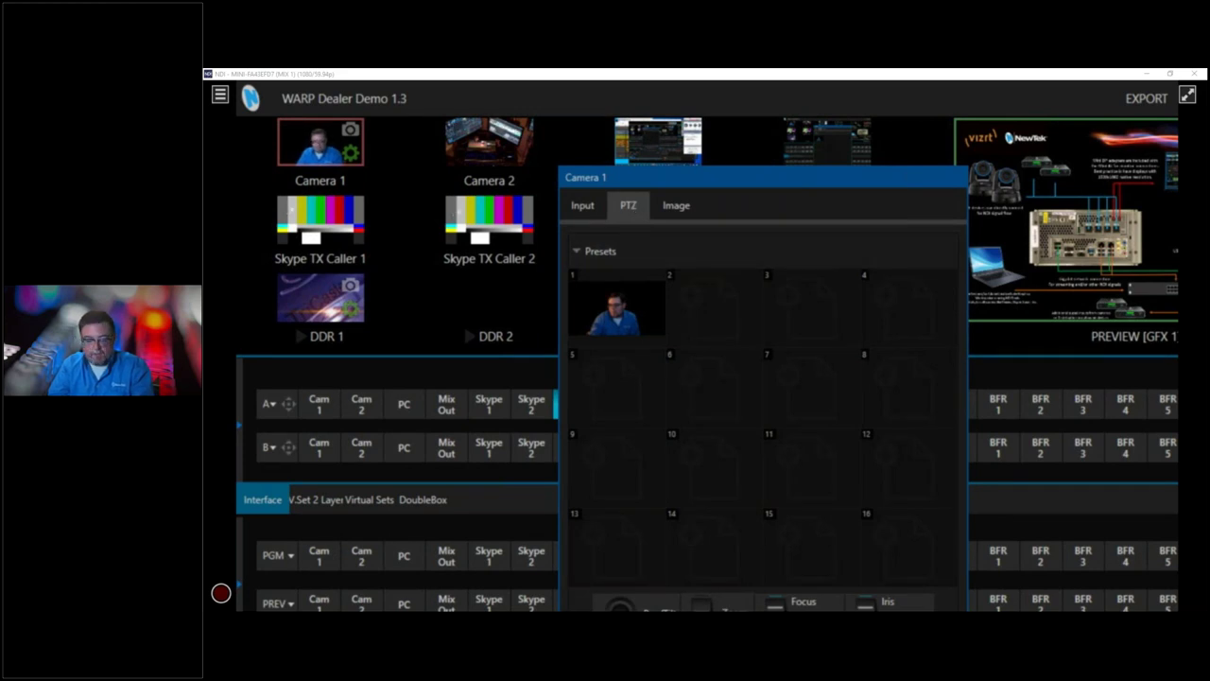
key("Escape")
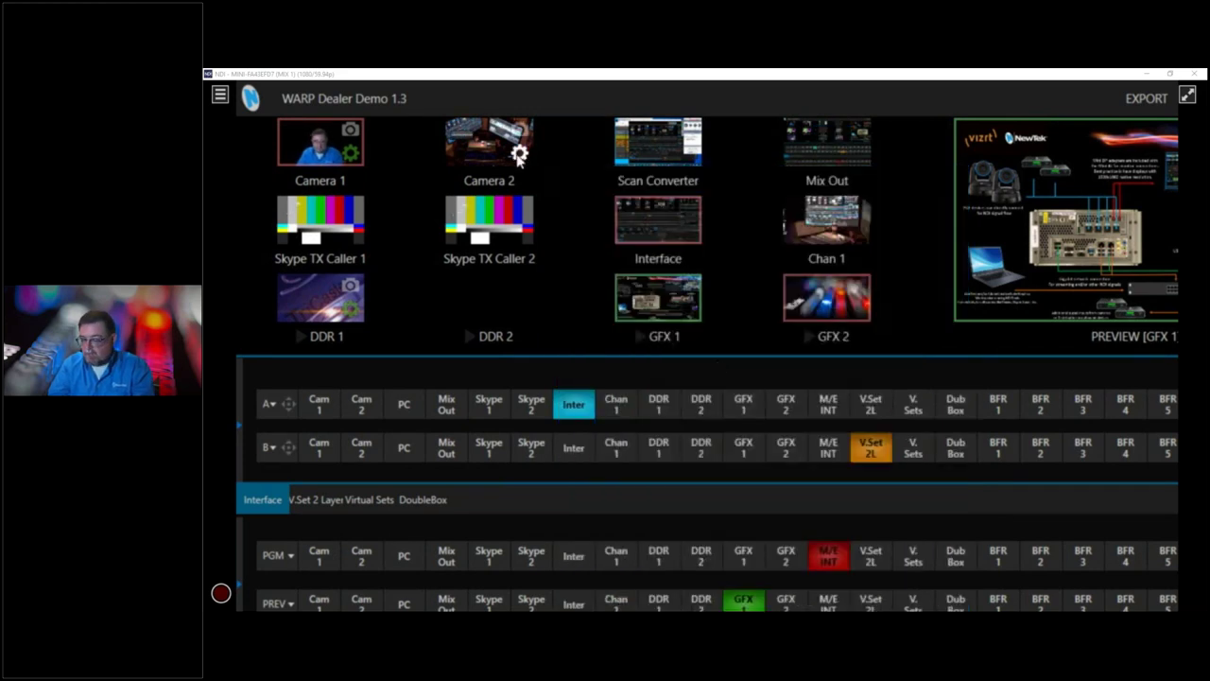
Recall PTZ preset 3 on Camera 2 and return the camera to its desk and monitor shot
left_click(518, 154)
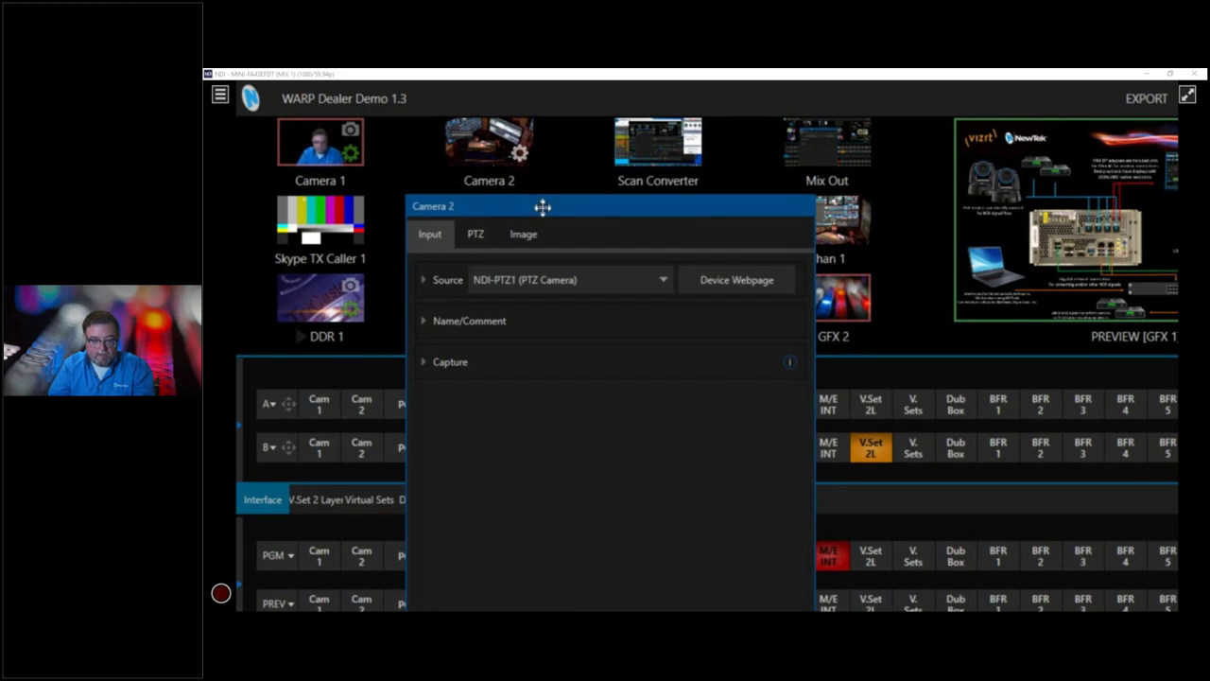
left_click(475, 234)
mouse_move(467, 331)
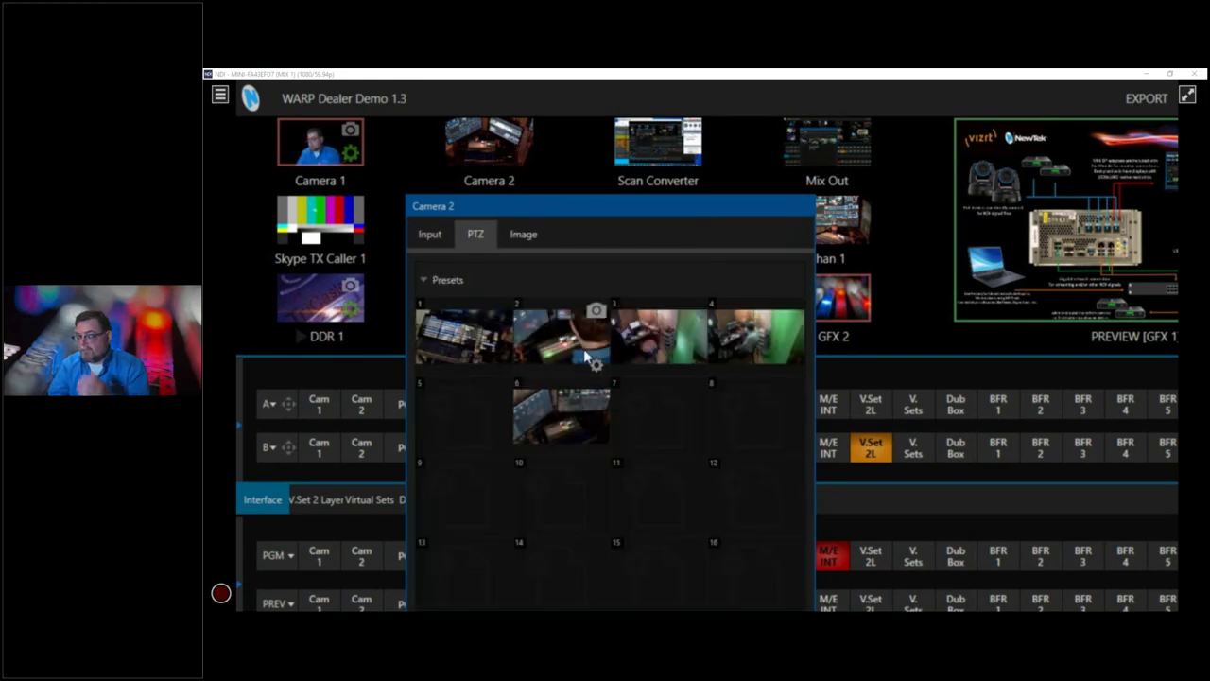
left_click(653, 342)
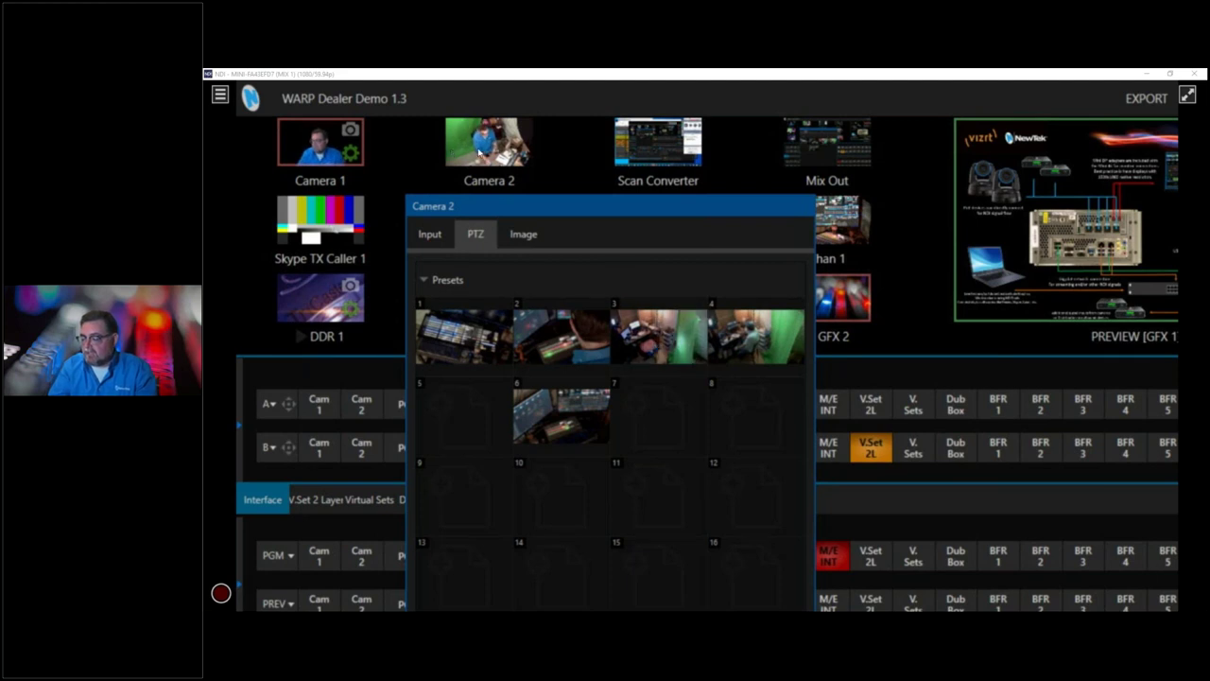
left_click(544, 345)
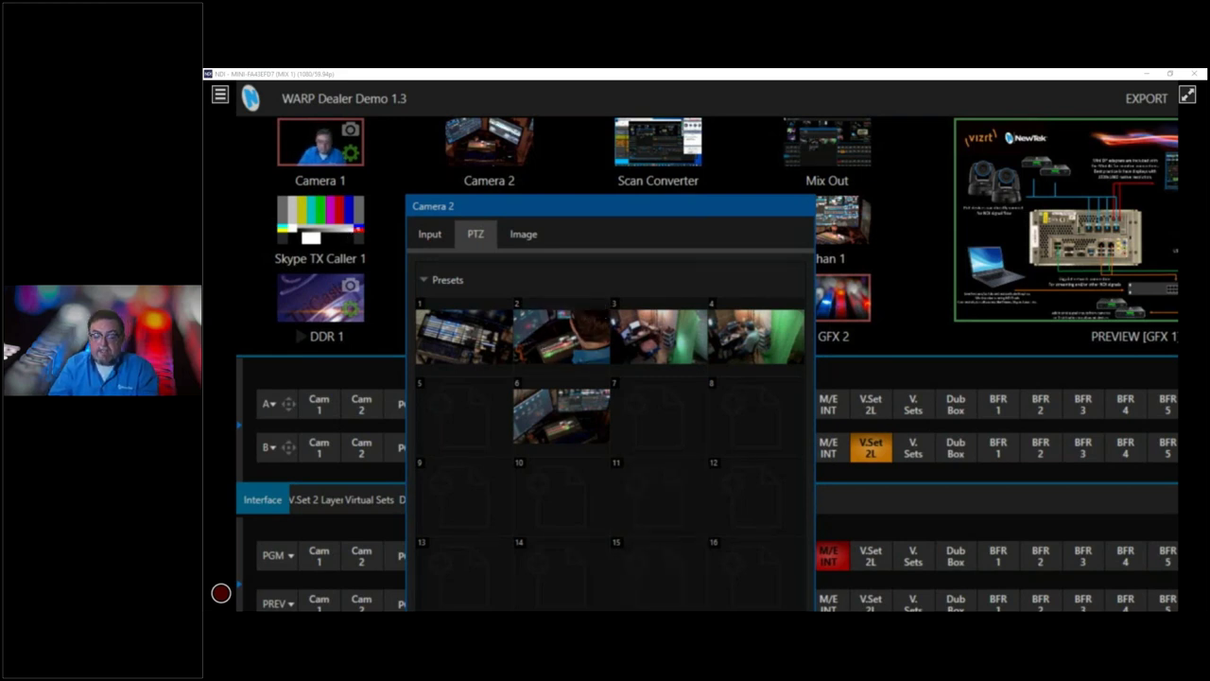
mouse_move(660, 484)
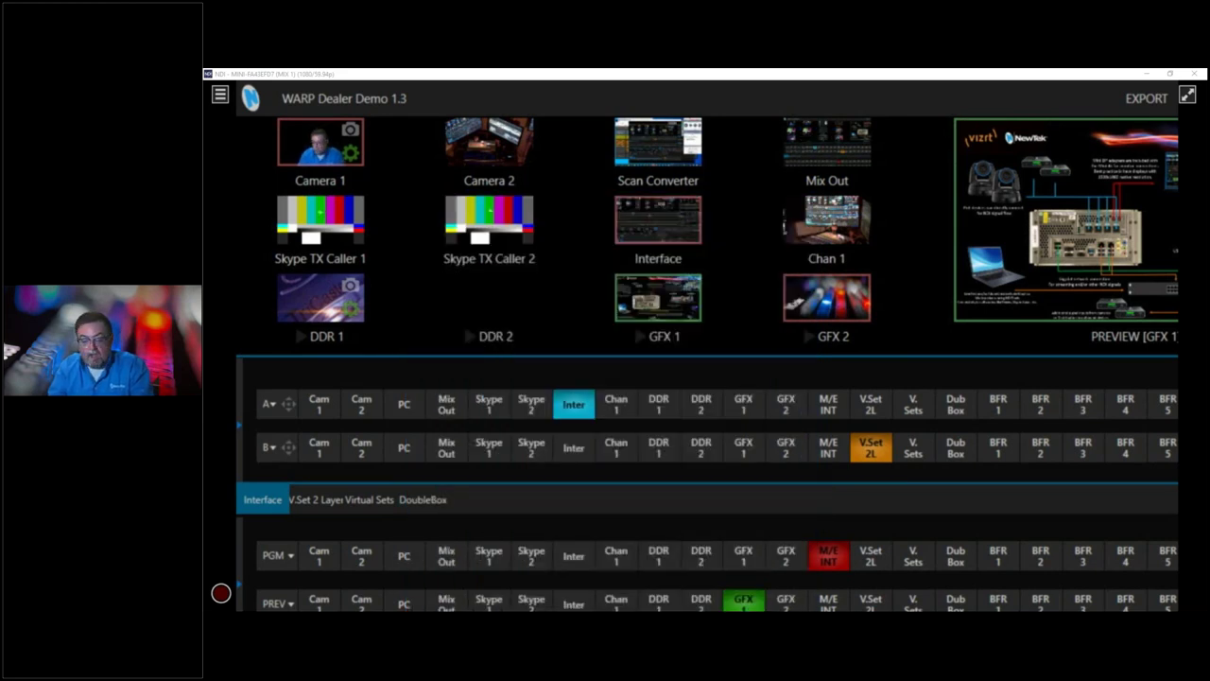
Inspect the input source settings of the Scan Converter
left_click(688, 154)
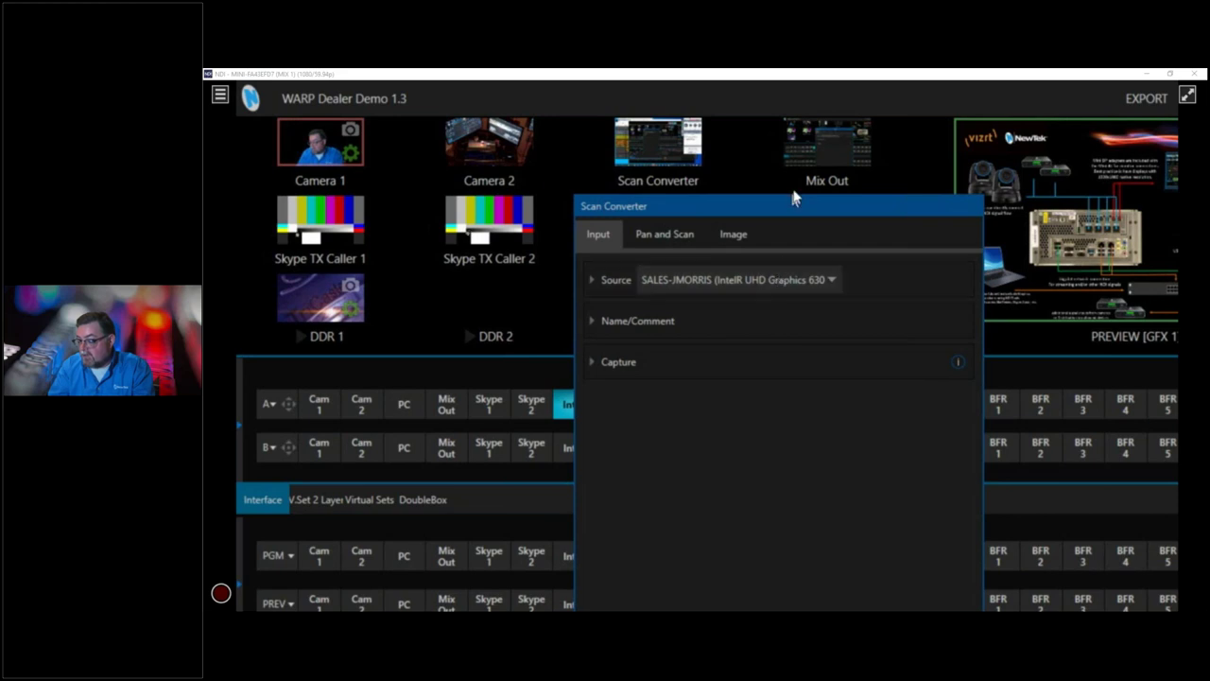
left_click_drag(792, 198, 691, 106)
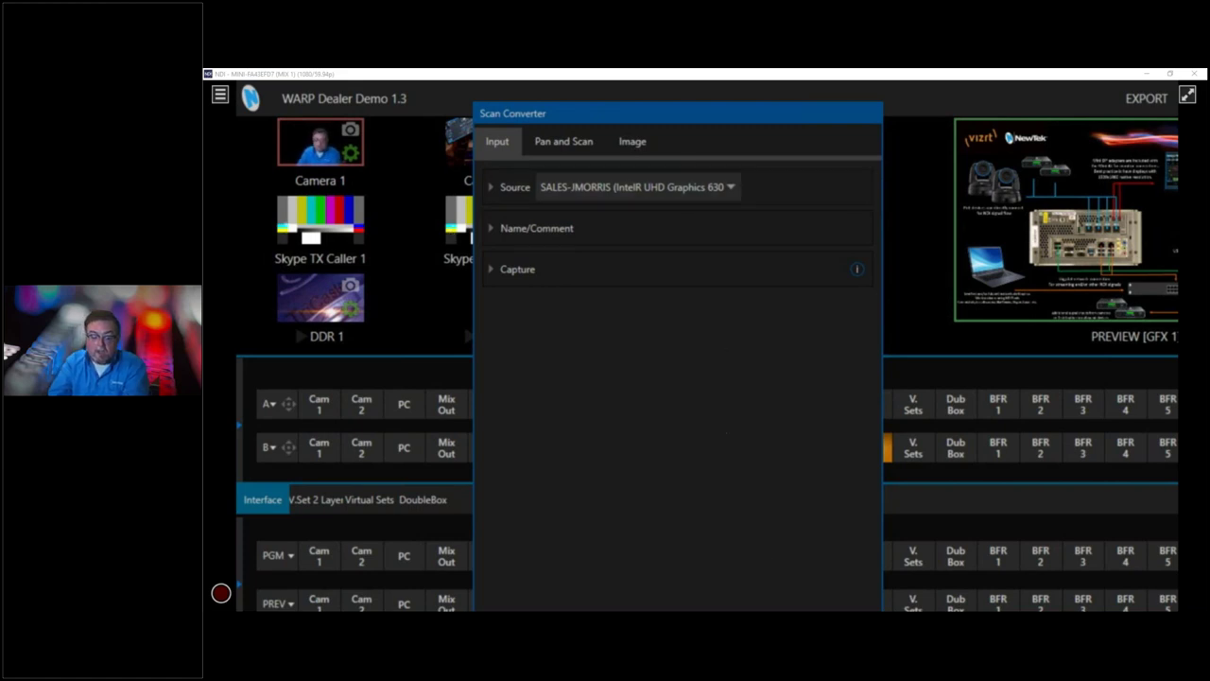
key("Escape")
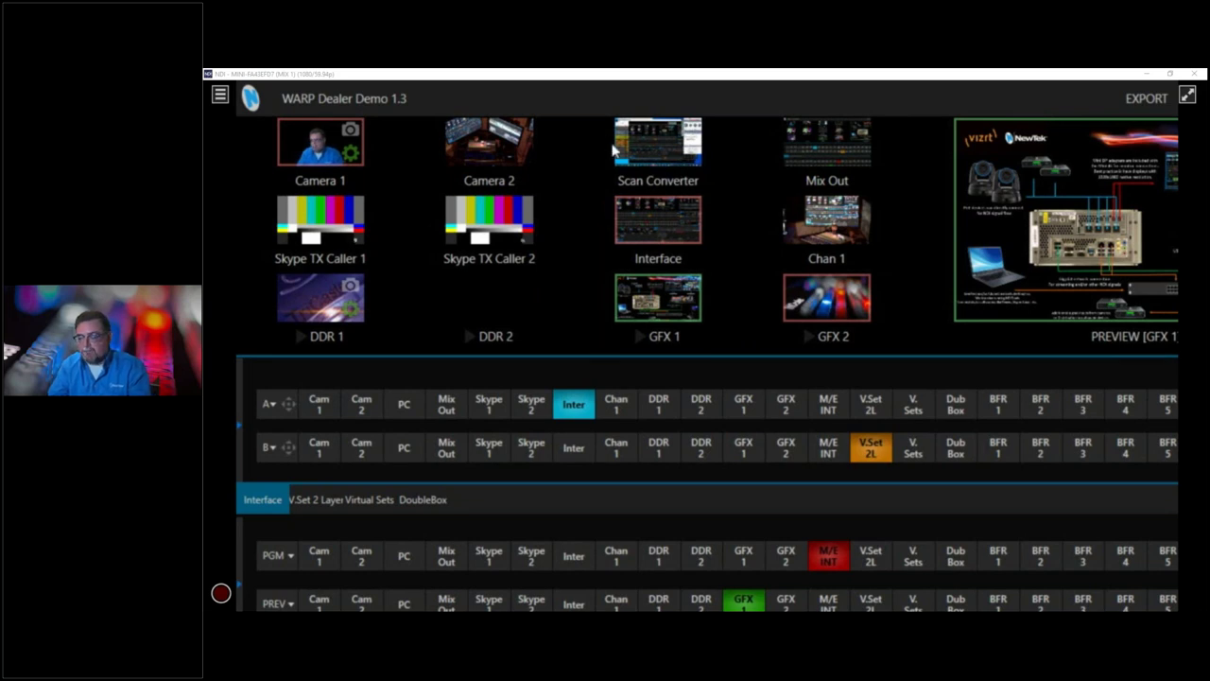
mouse_move(624, 137)
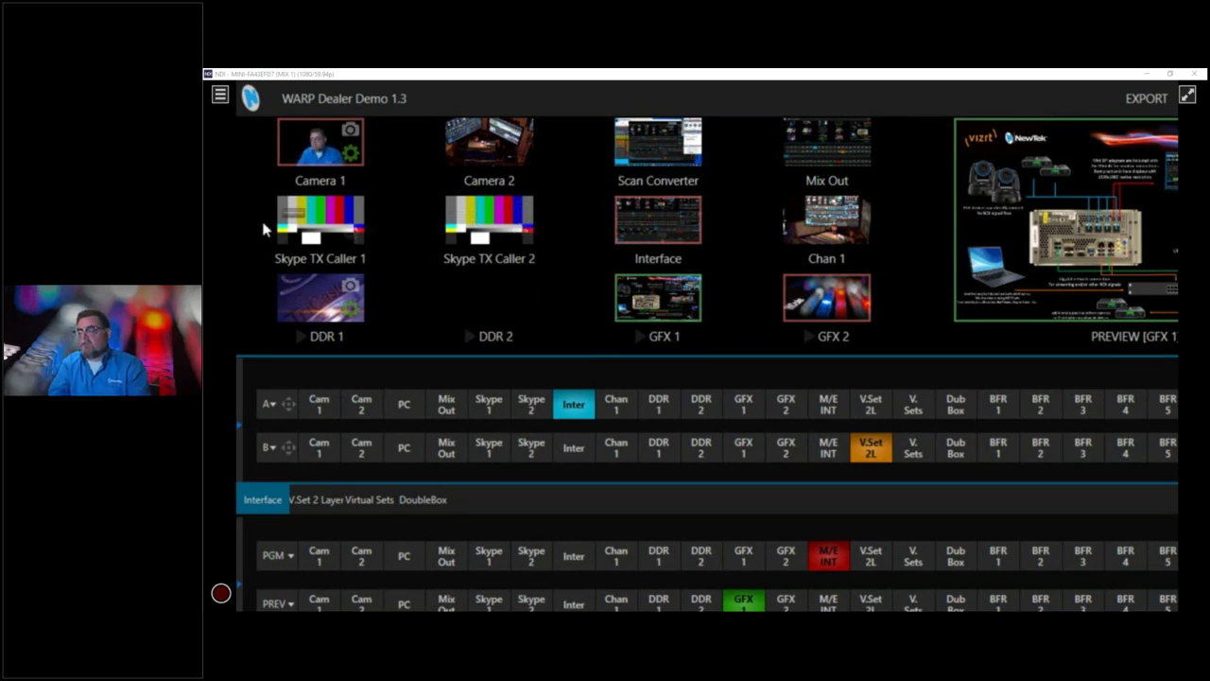
mouse_move(485, 236)
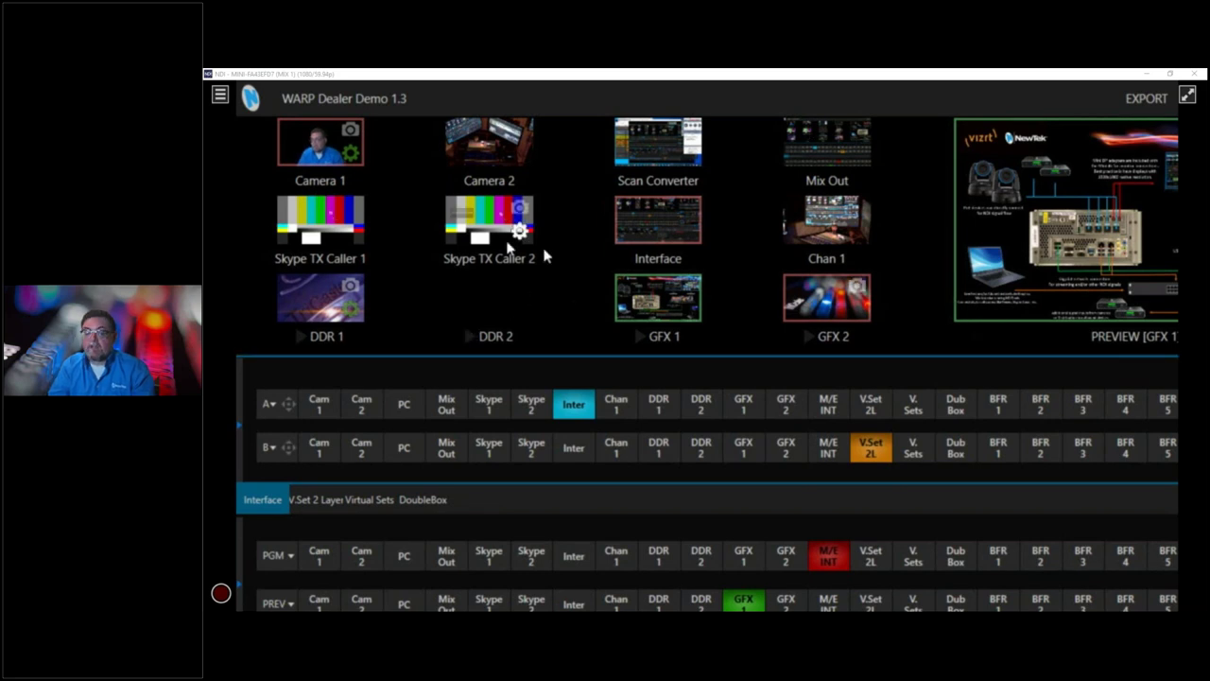
mouse_move(278, 210)
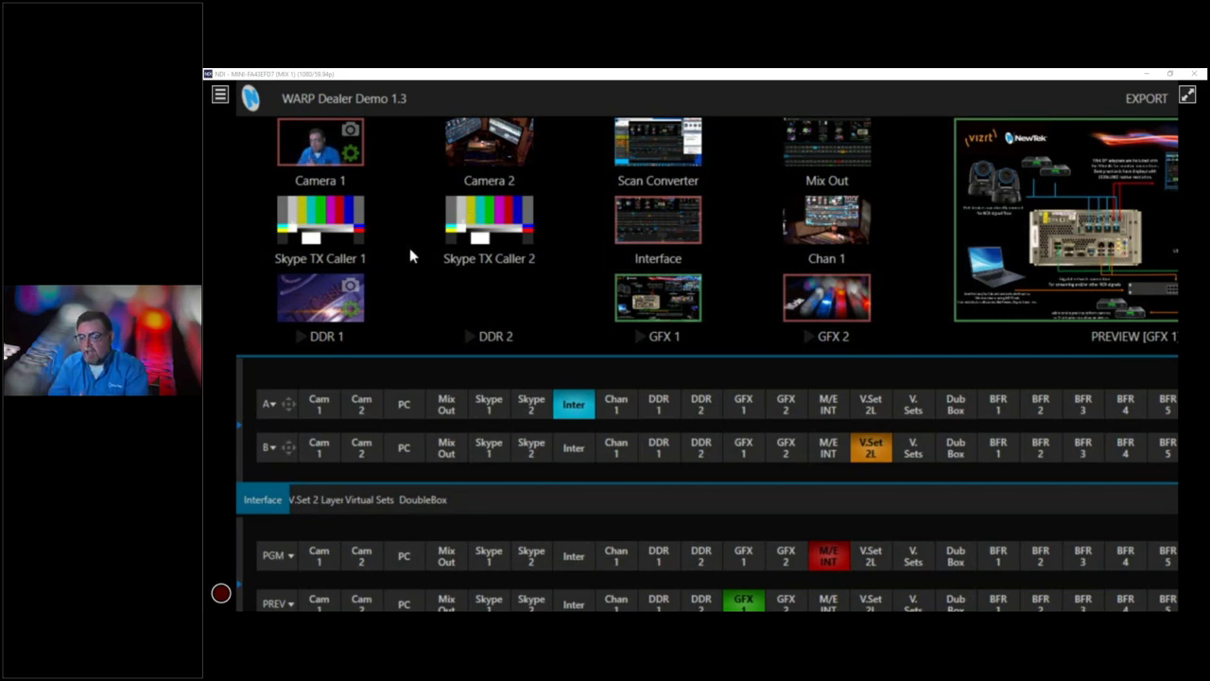
mouse_move(474, 216)
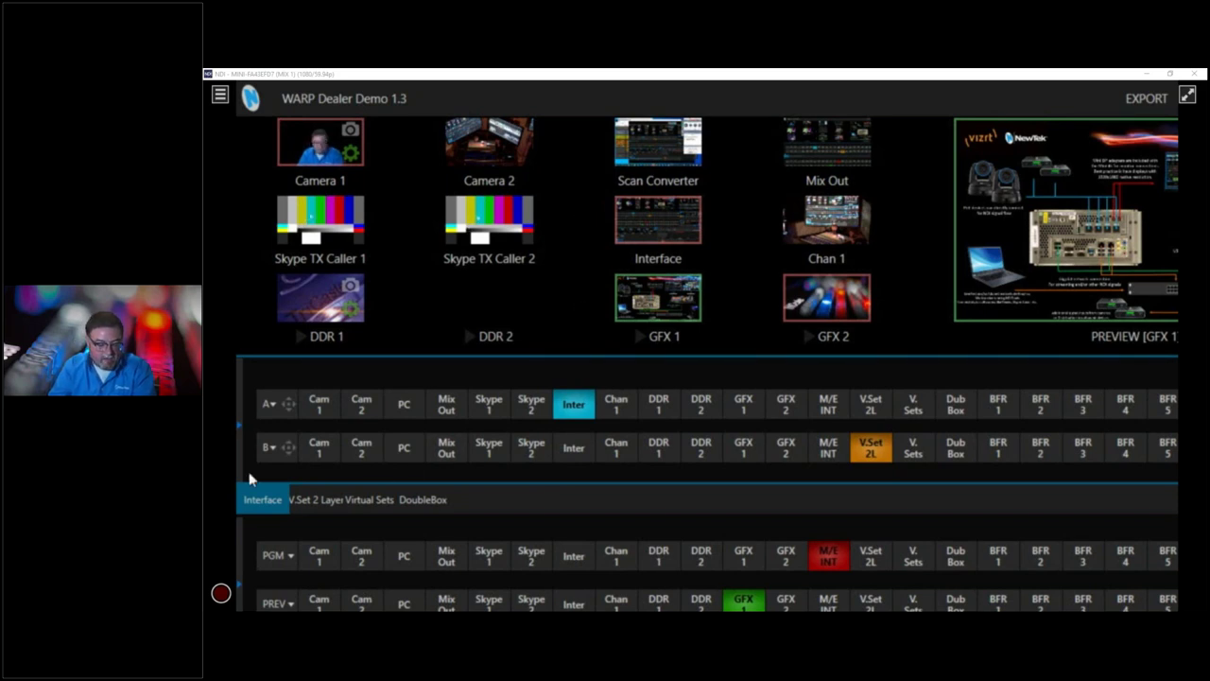
Load playlist preset 2, containing the river clips, into DDR 1
left_click_drag(250, 479, 250, 123)
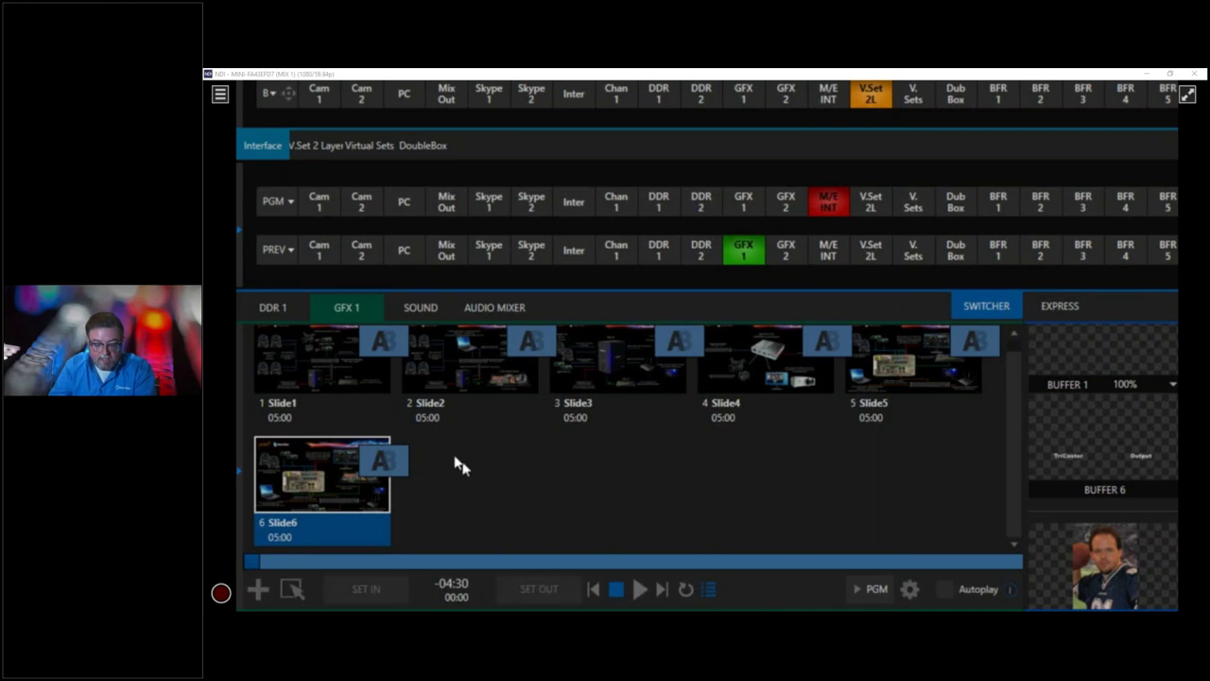
left_click(272, 307)
mouse_move(238, 376)
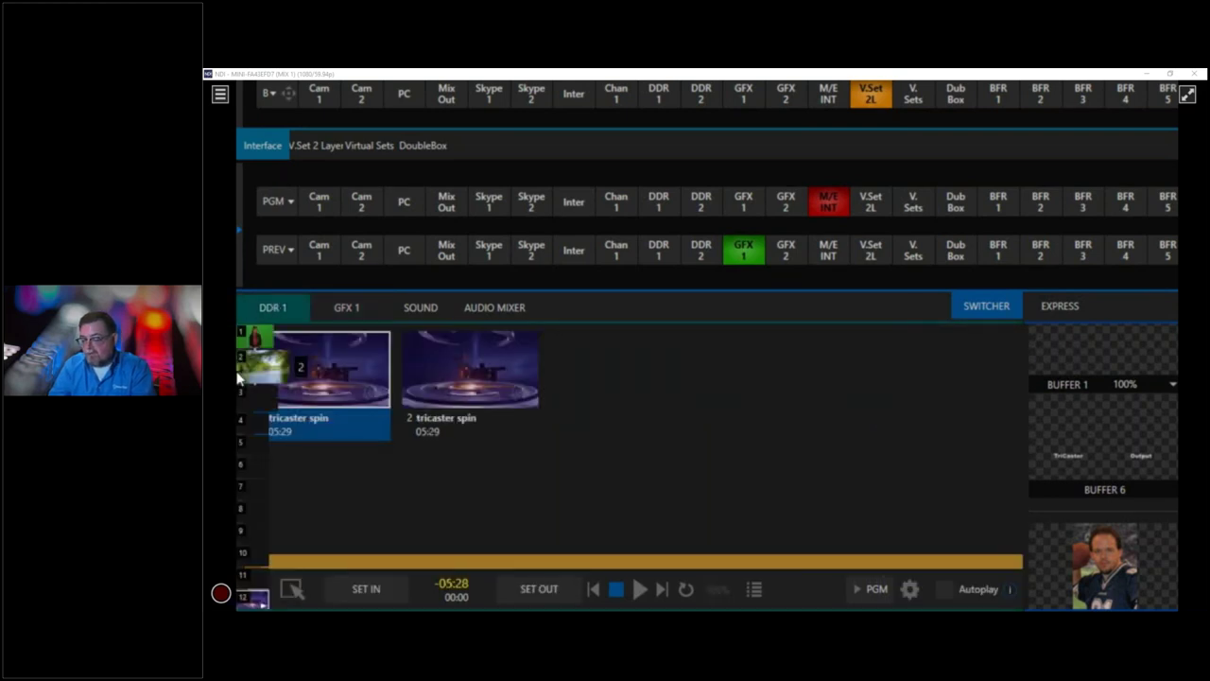
left_click(266, 346)
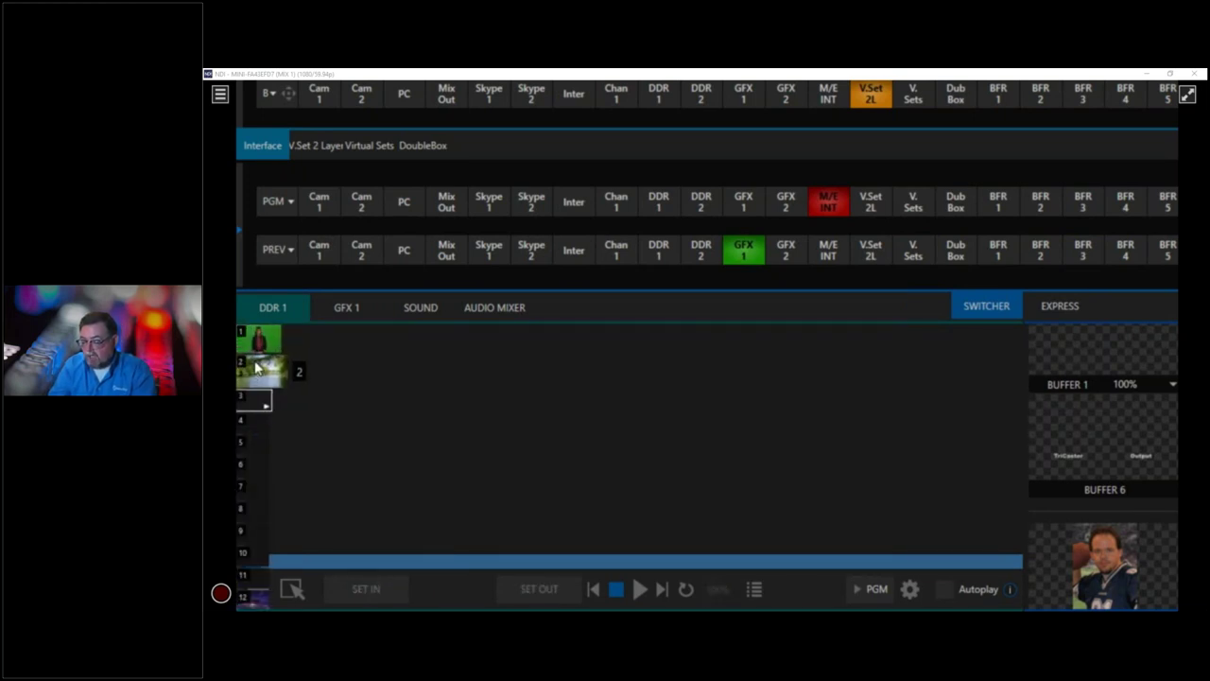
left_click(257, 369)
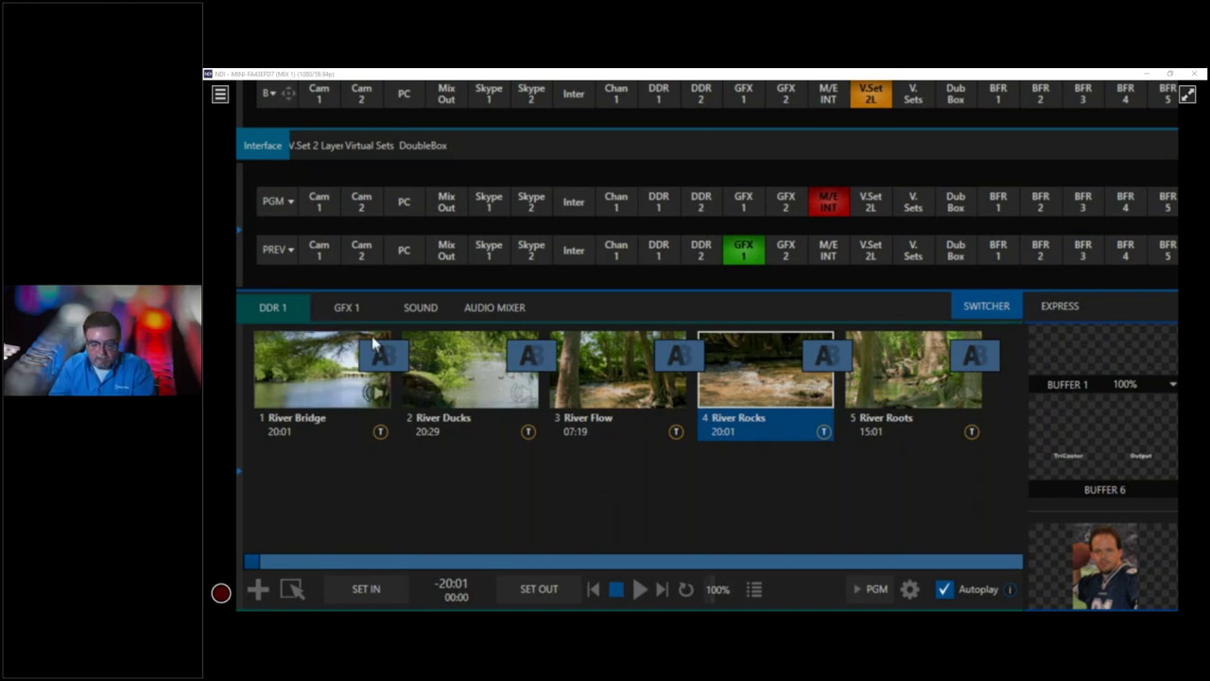
Review the slides in the GFX 1 playlist
left_click(355, 312)
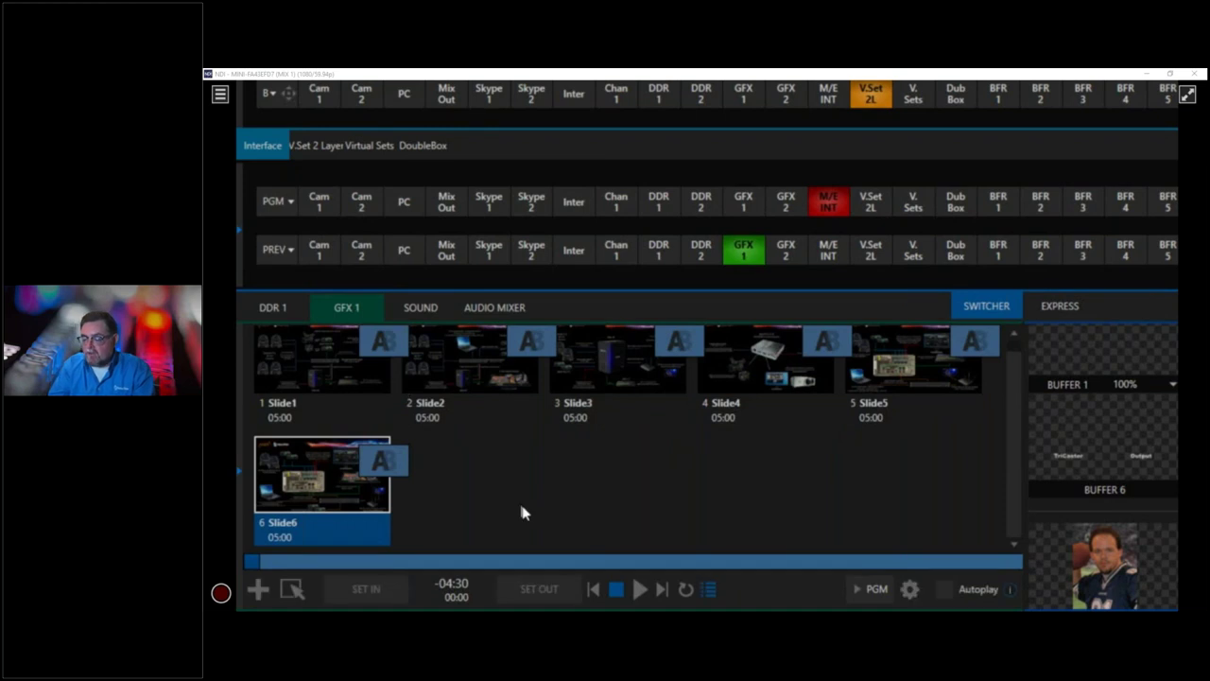
scroll(543, 517, "up", 1)
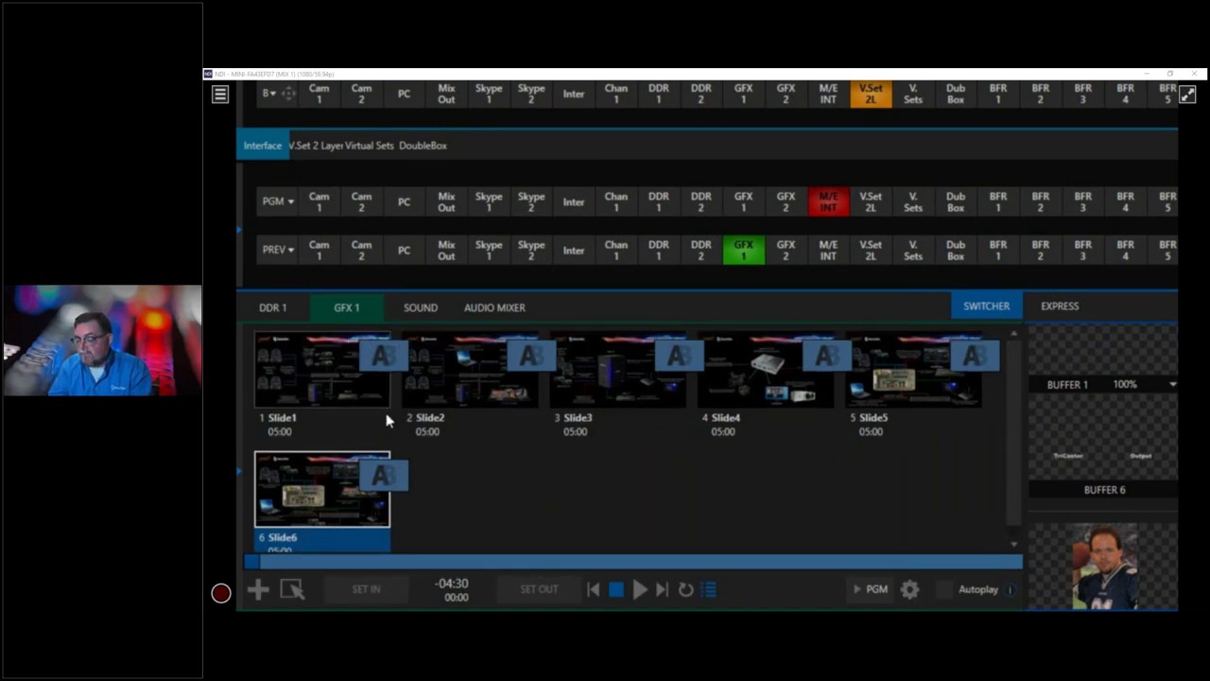
left_click_drag(353, 400, 239, 370)
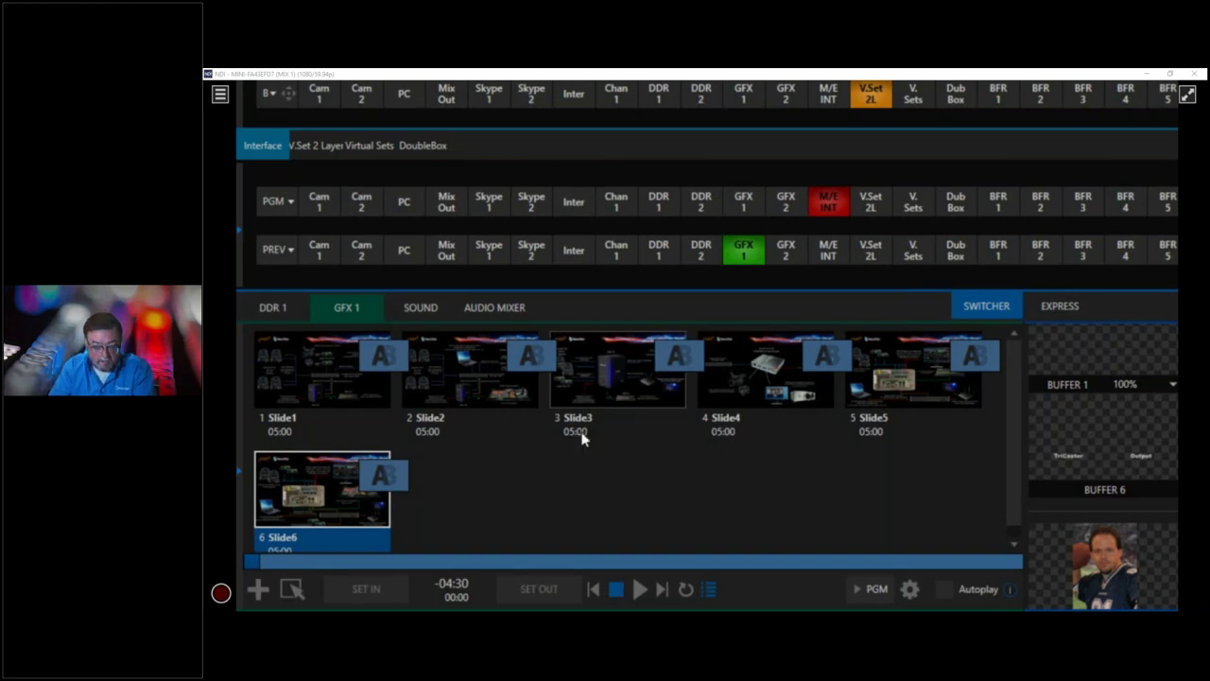
Enable talk for the Skype 1 channel in the audio mixer
left_click(507, 314)
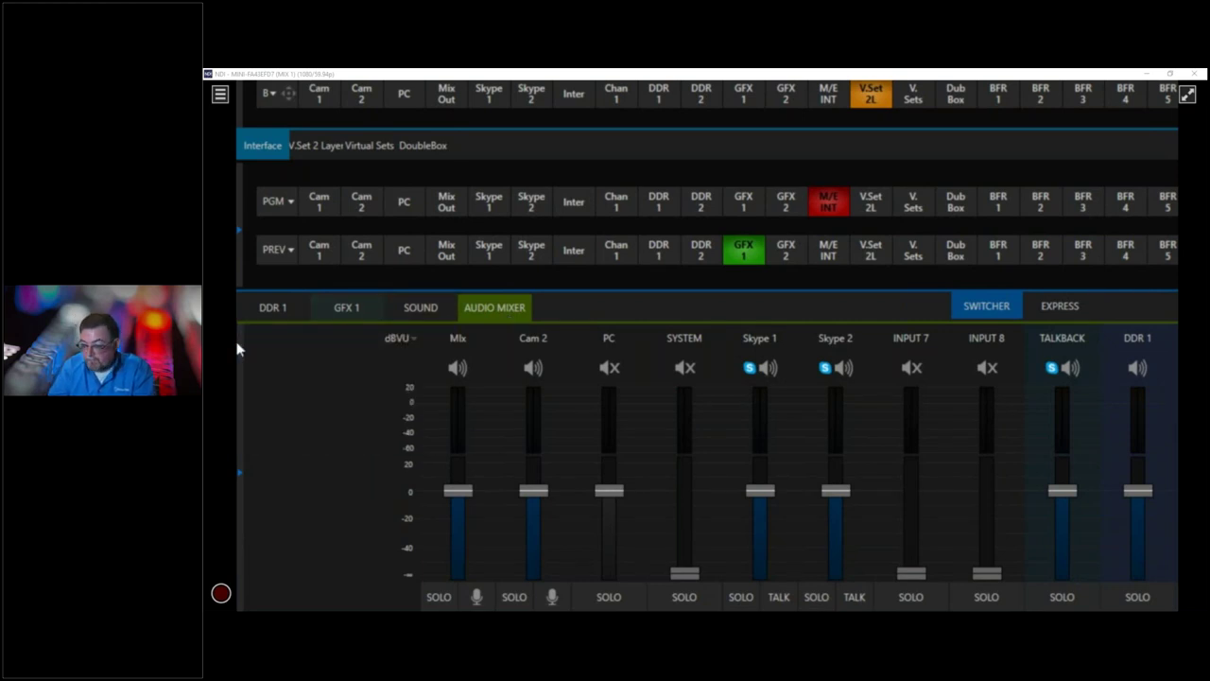
scroll(235, 336, "right", 5)
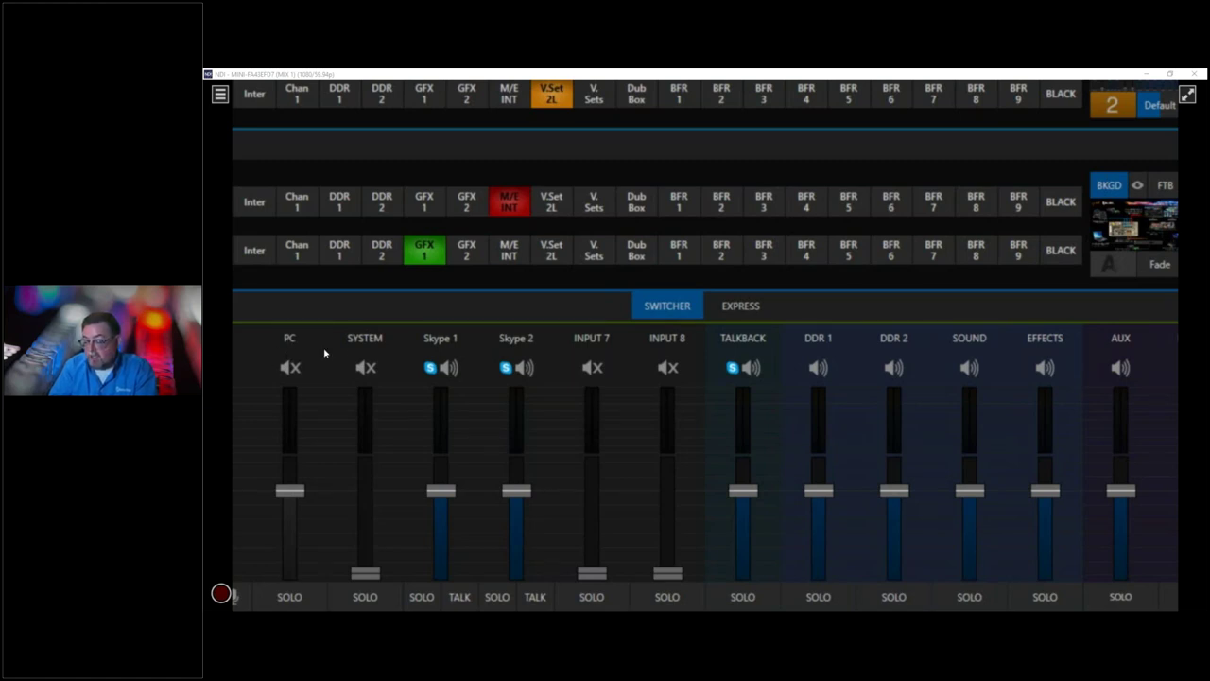
left_click(457, 598)
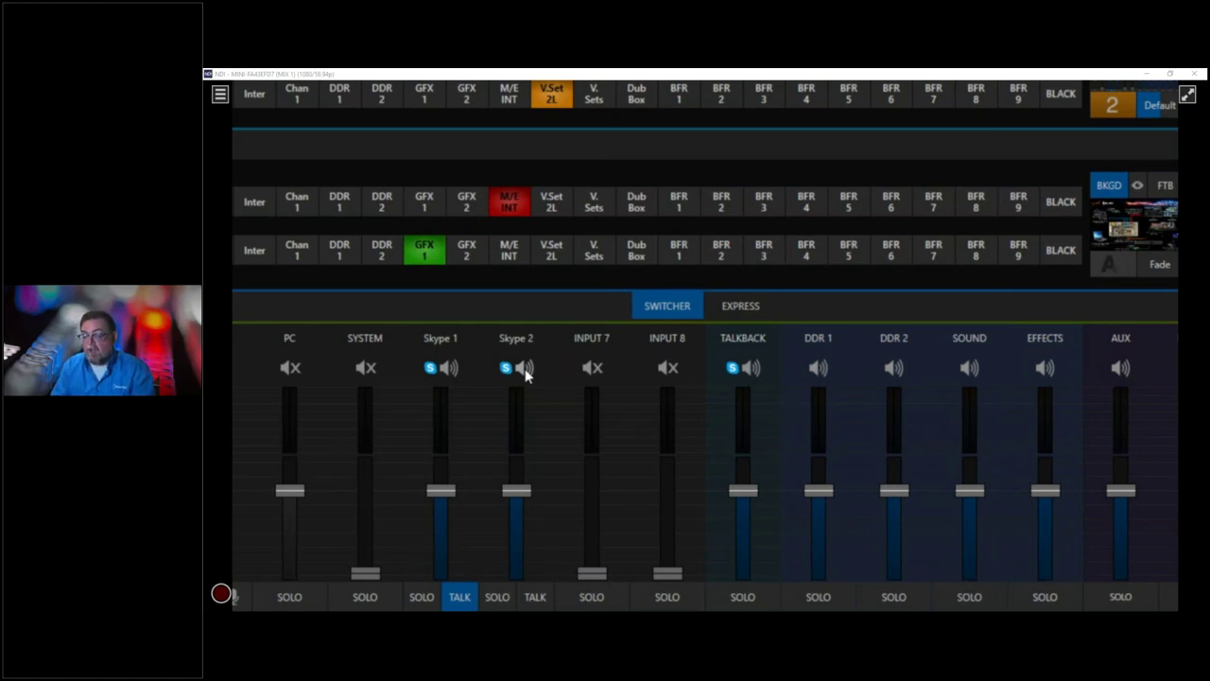
Examine the connection sources and the audio processing options for the INPUT 7 channel
left_click(592, 341)
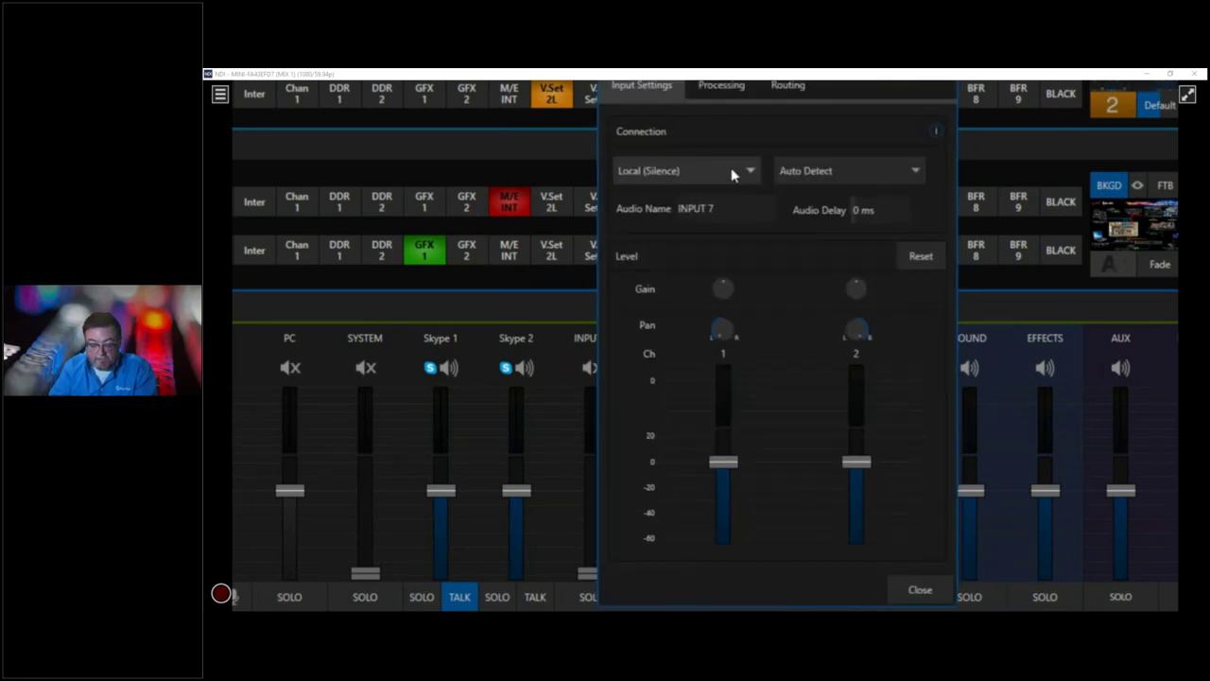
left_click(731, 169)
mouse_move(711, 192)
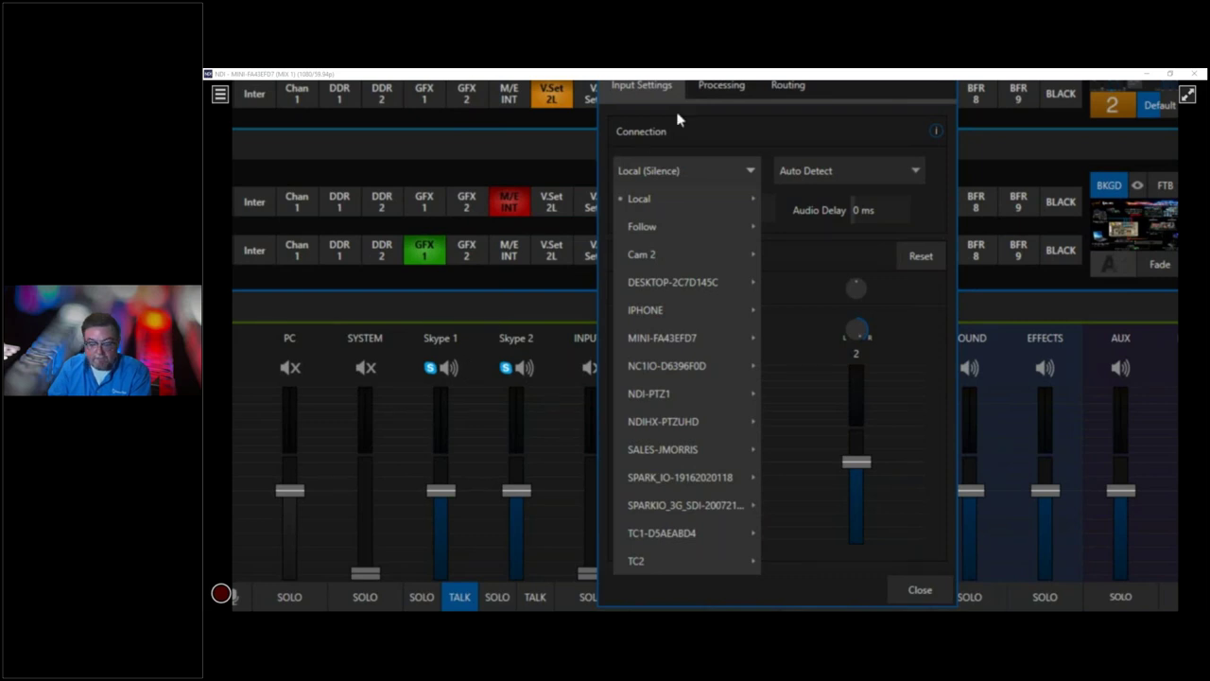
left_click(715, 86)
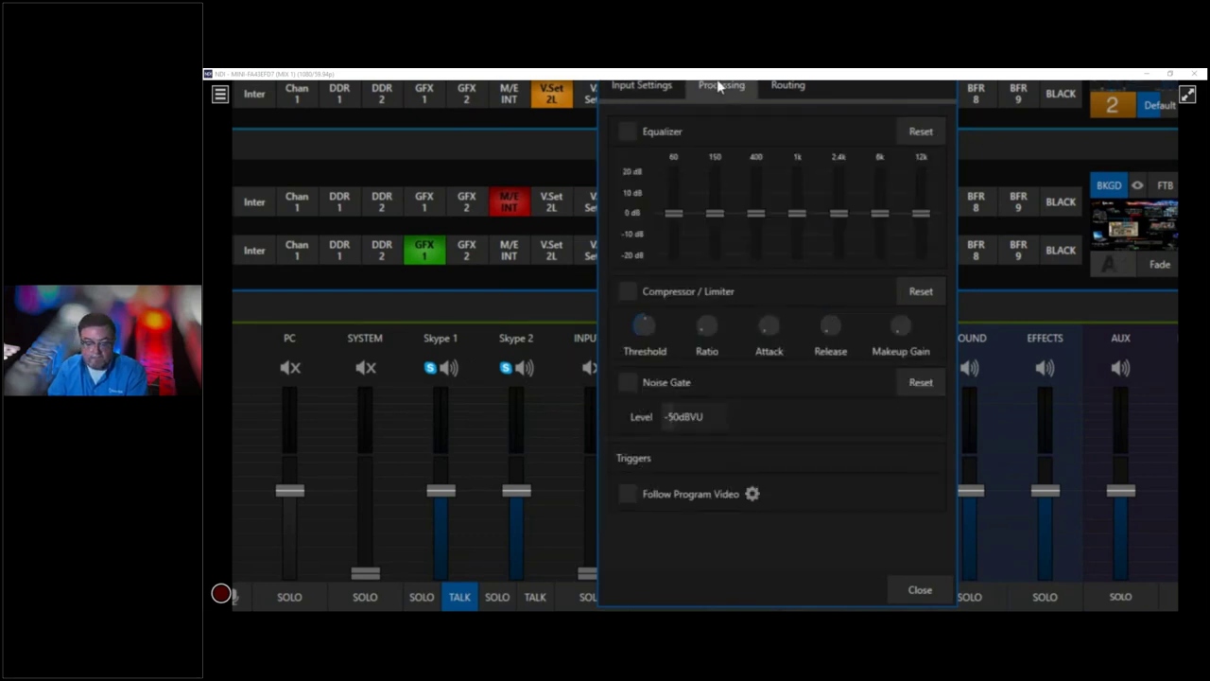
left_click_drag(733, 86, 735, 90)
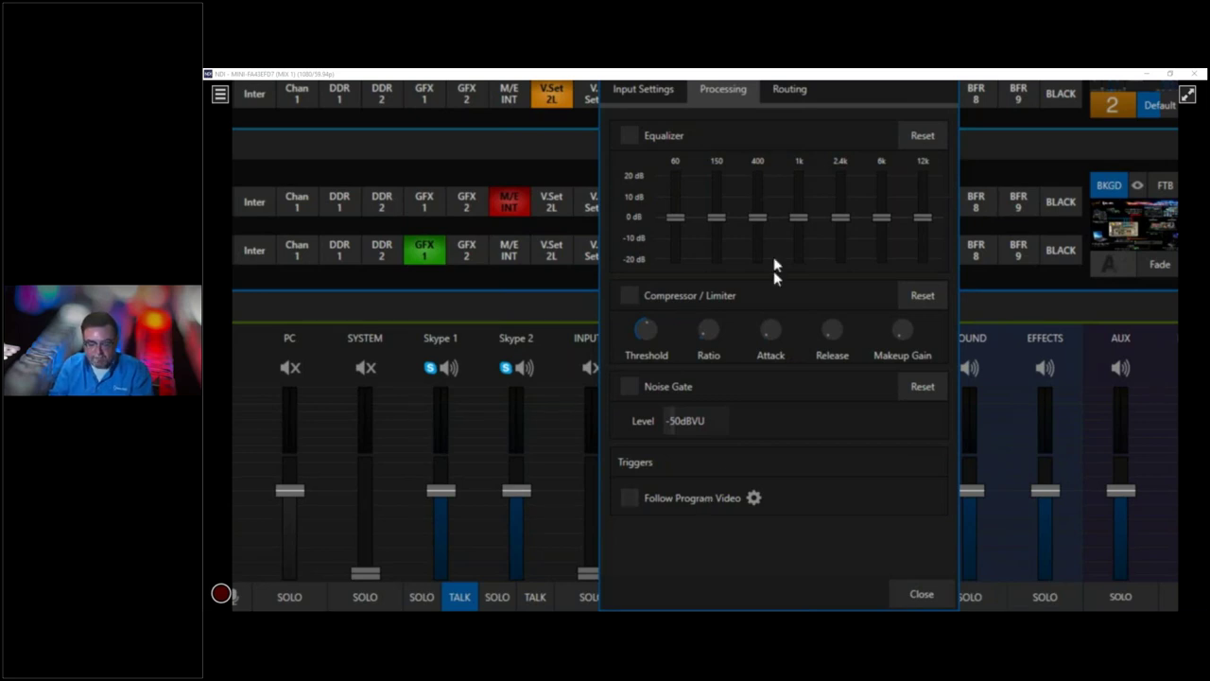
Examine the INPUT 7 channel's audio routing and its list of supplemental audio devices
left_click(791, 91)
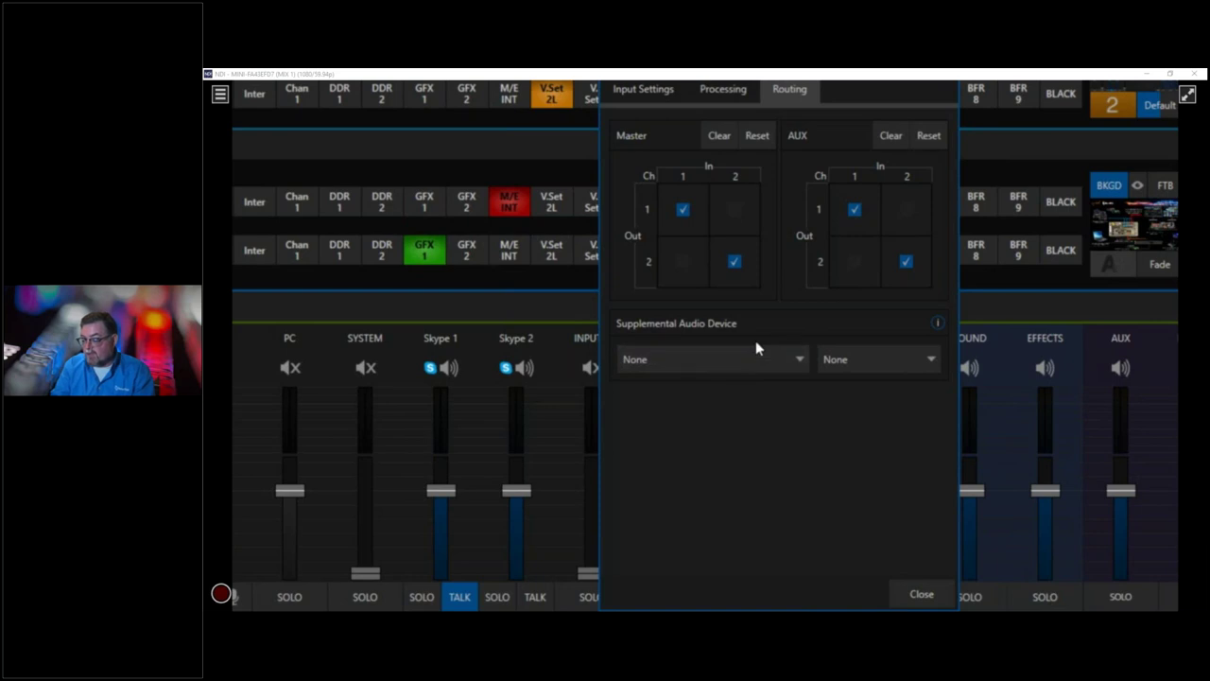
left_click(765, 369)
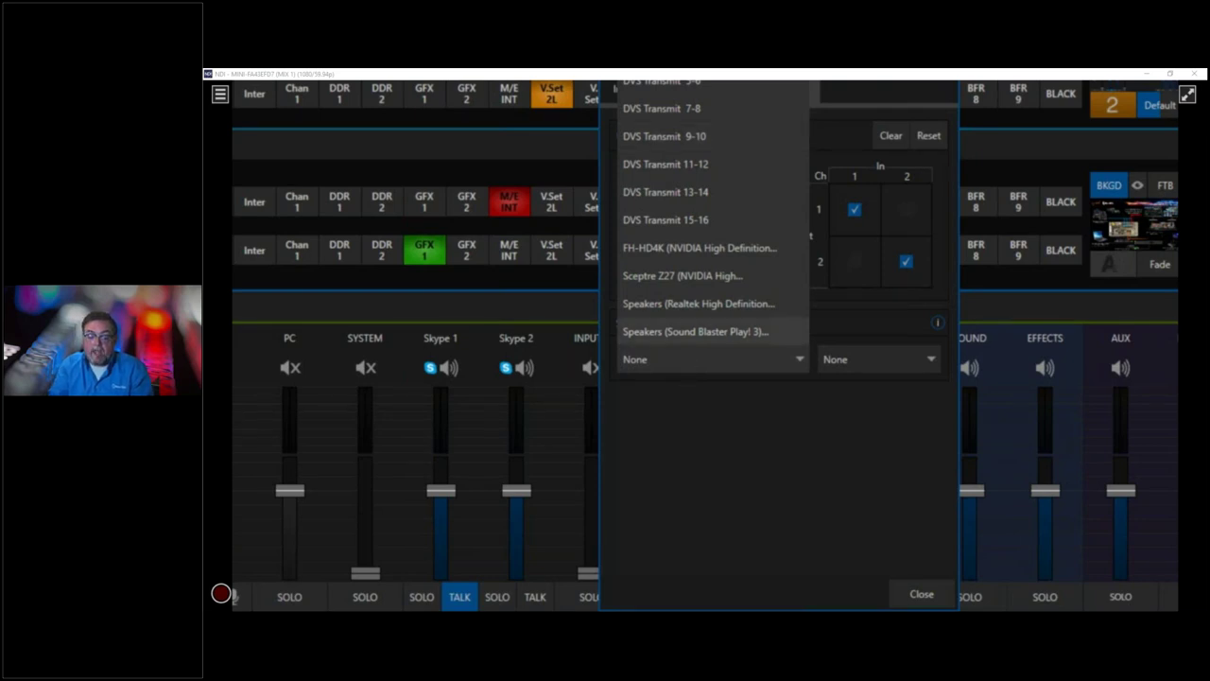
left_click(307, 382)
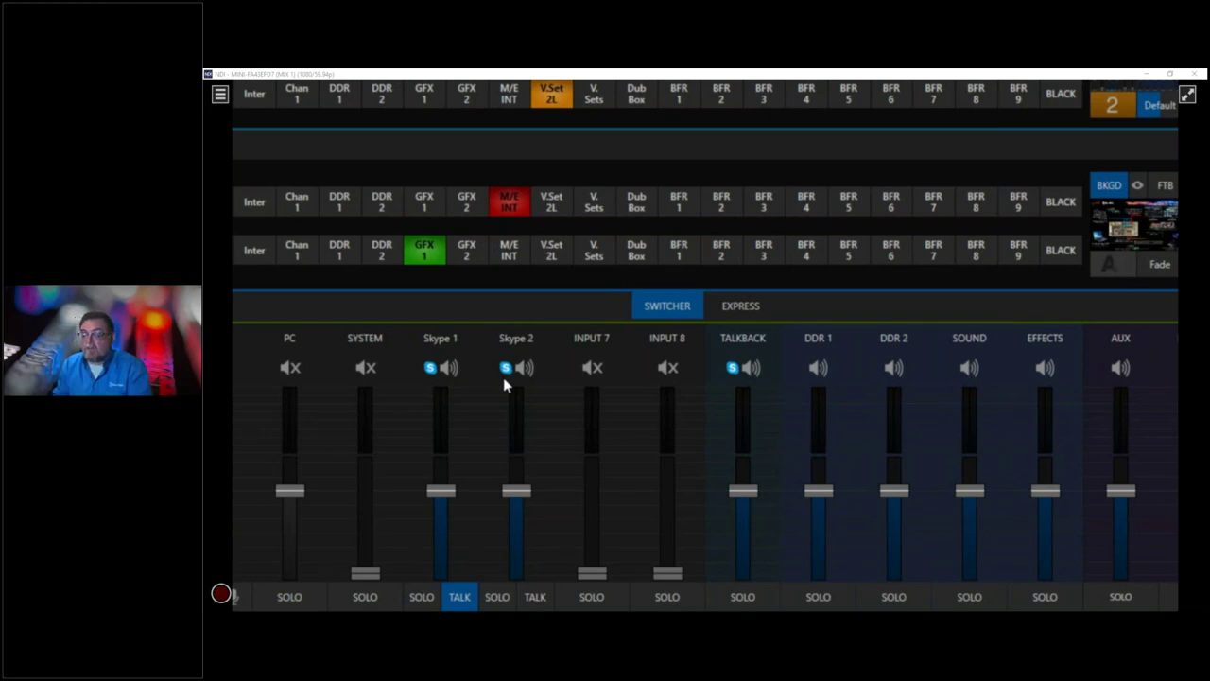
Inspect the DDR 1 channel's audio routing and supplemental audio device choices, then close its settings
left_click(820, 338)
left_click(770, 358)
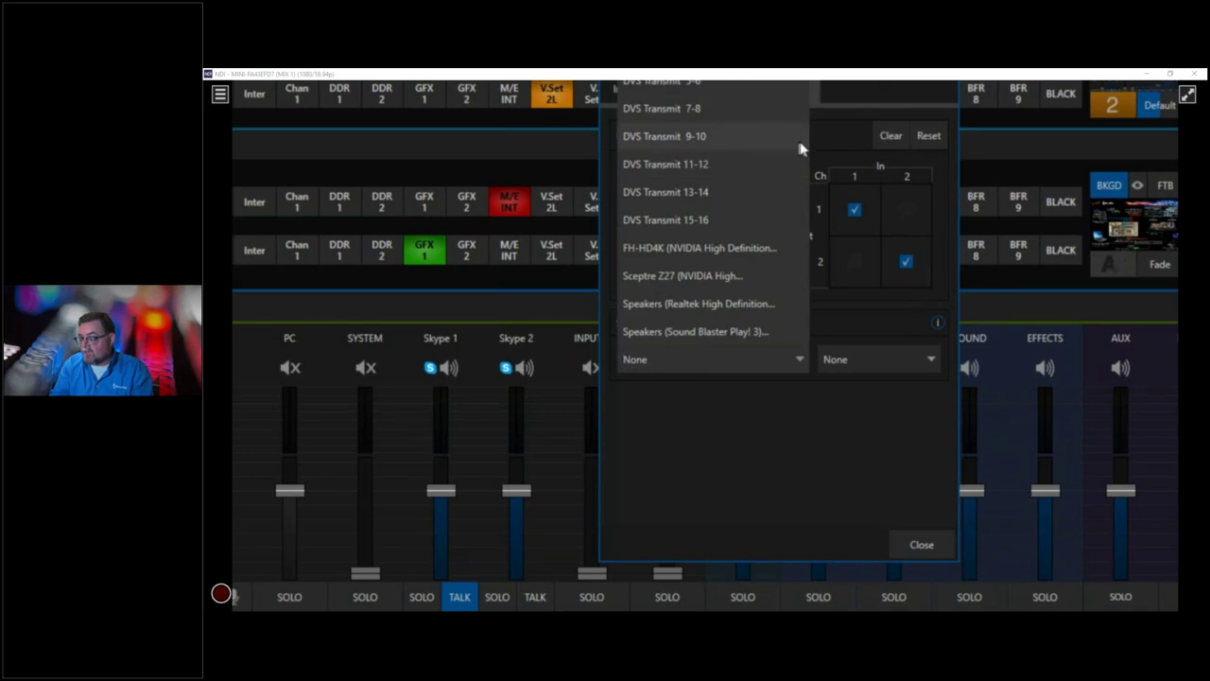
left_click(851, 142)
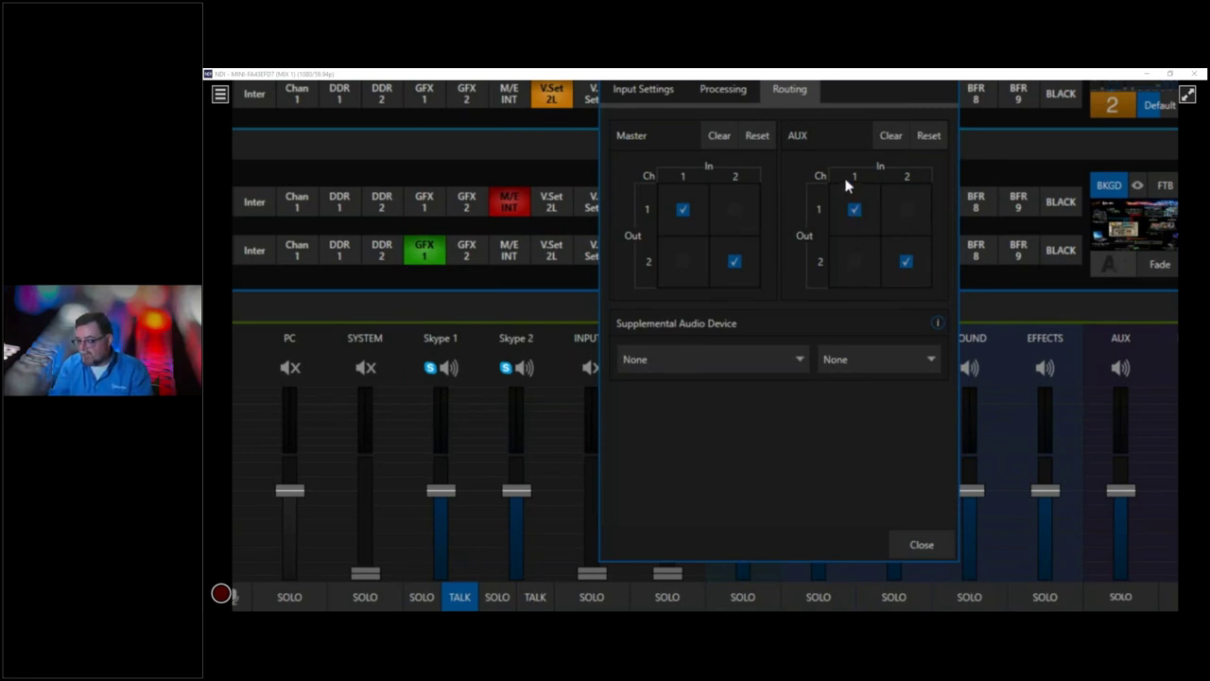
left_click(919, 545)
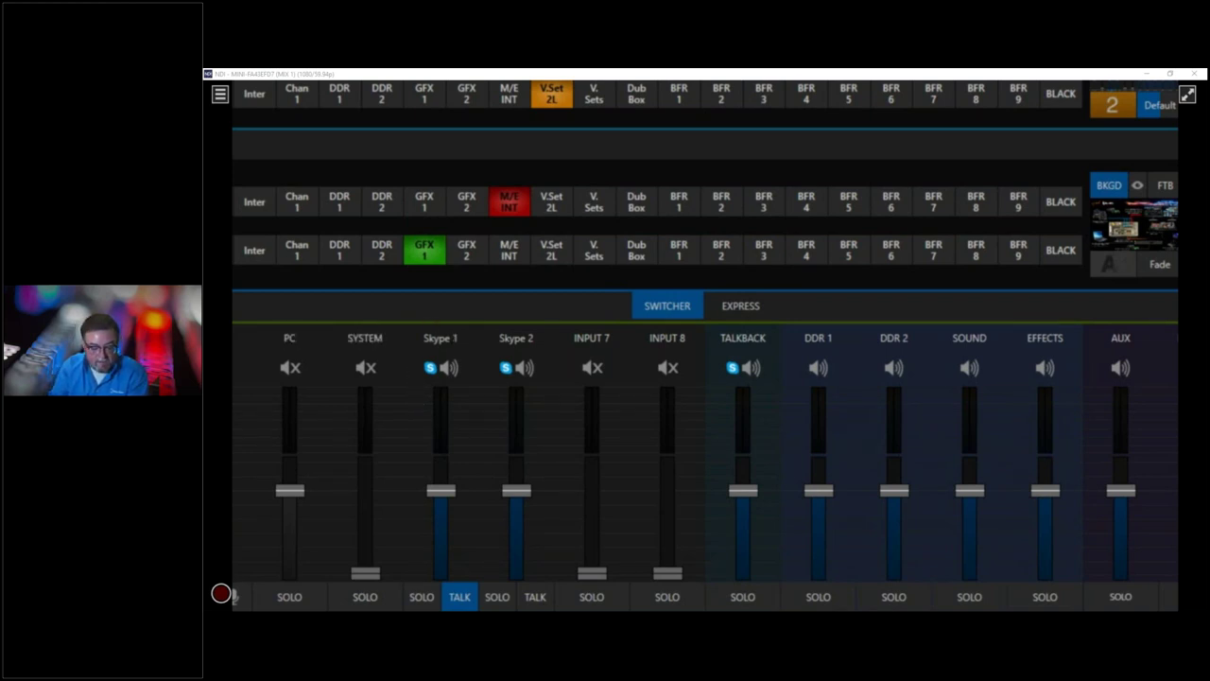
Open the timecode configuration and review the local audio sources available for LTC
scroll(220, 592, "up", 5)
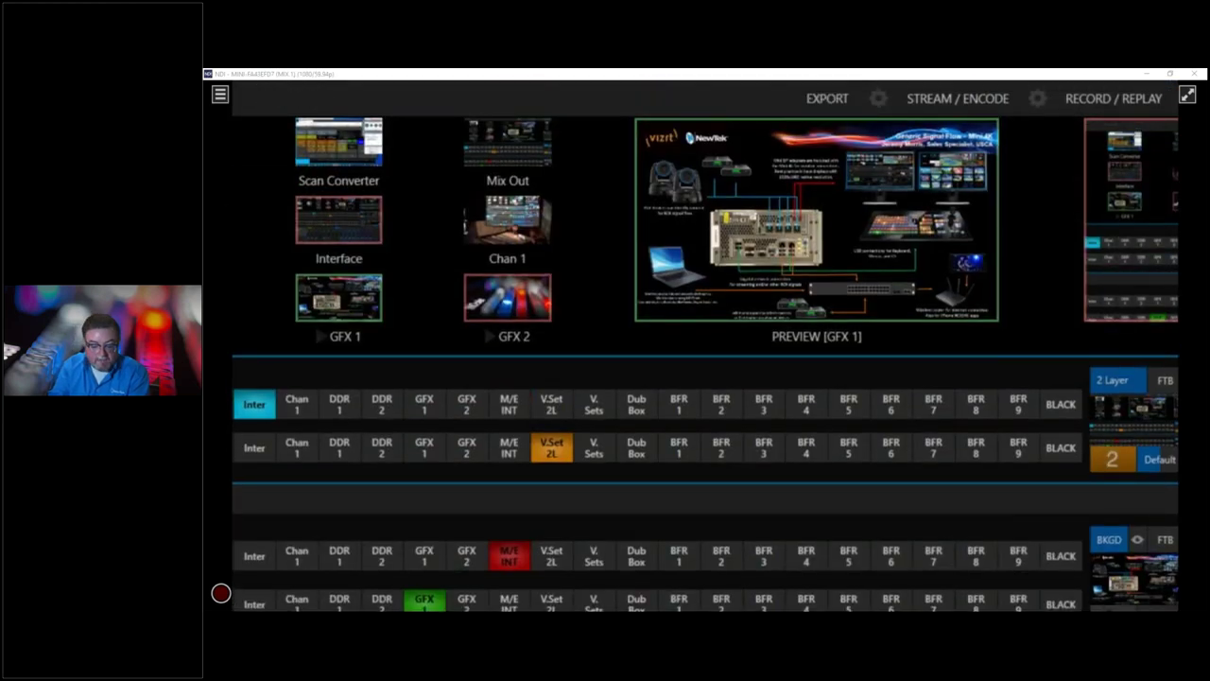
scroll(289, 262, "right", 5)
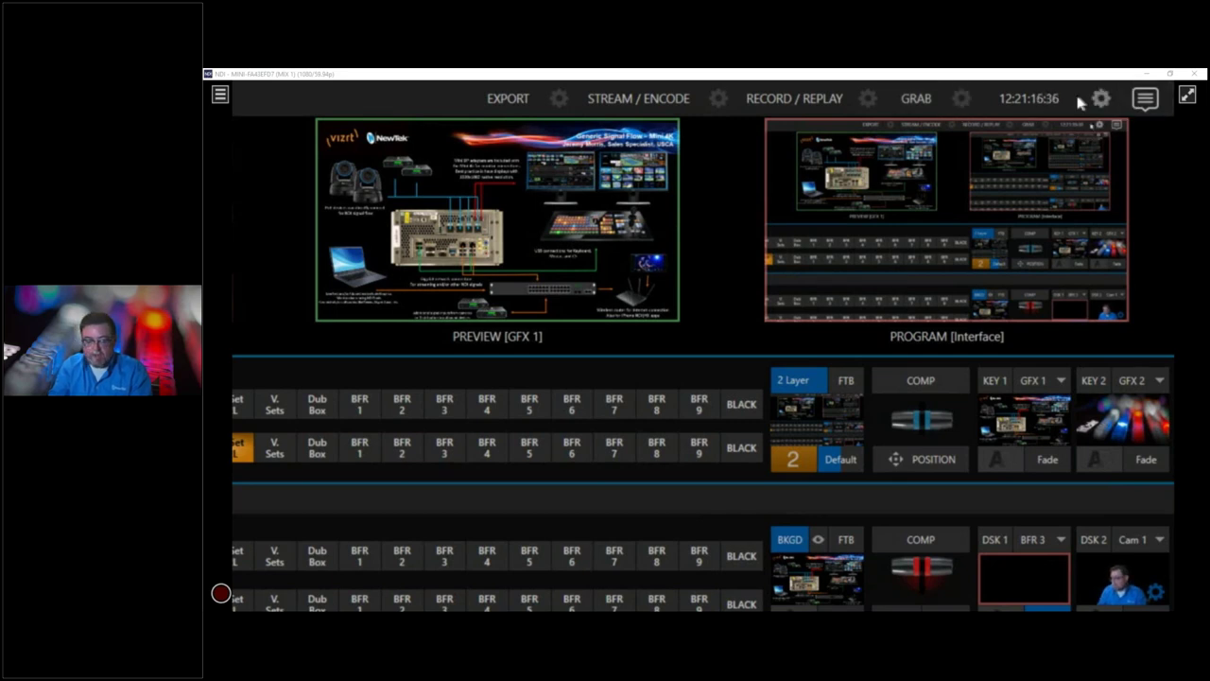
left_click(1044, 97)
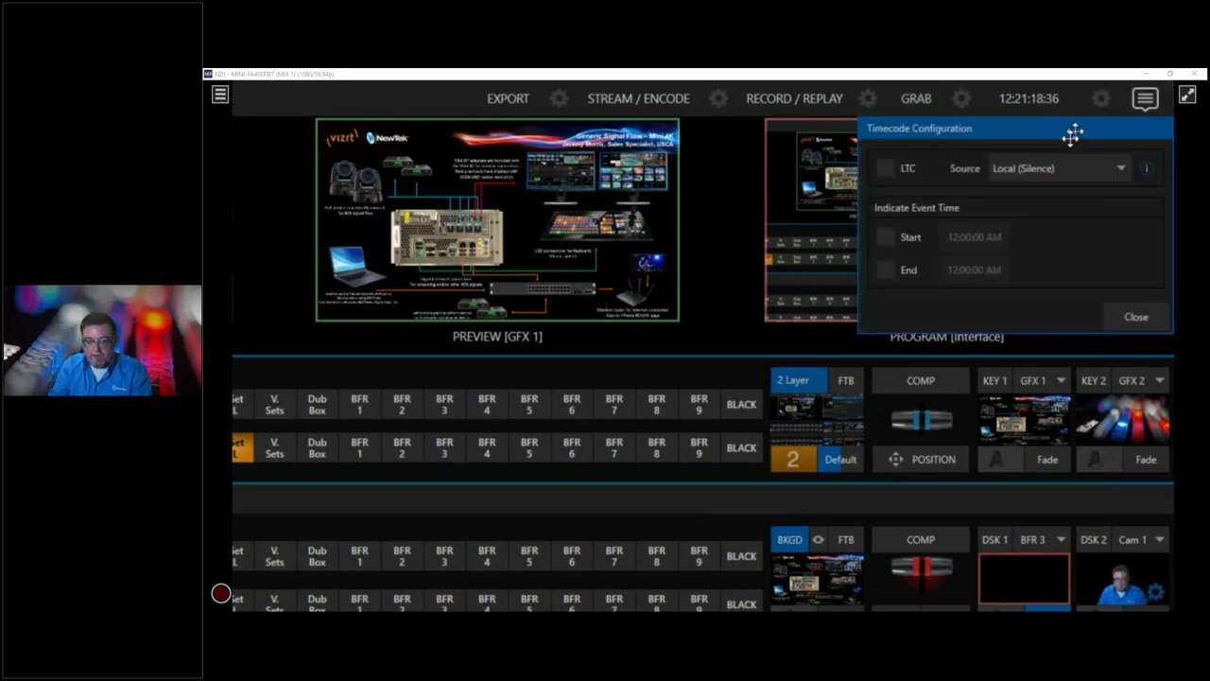
left_click_drag(1054, 124, 987, 124)
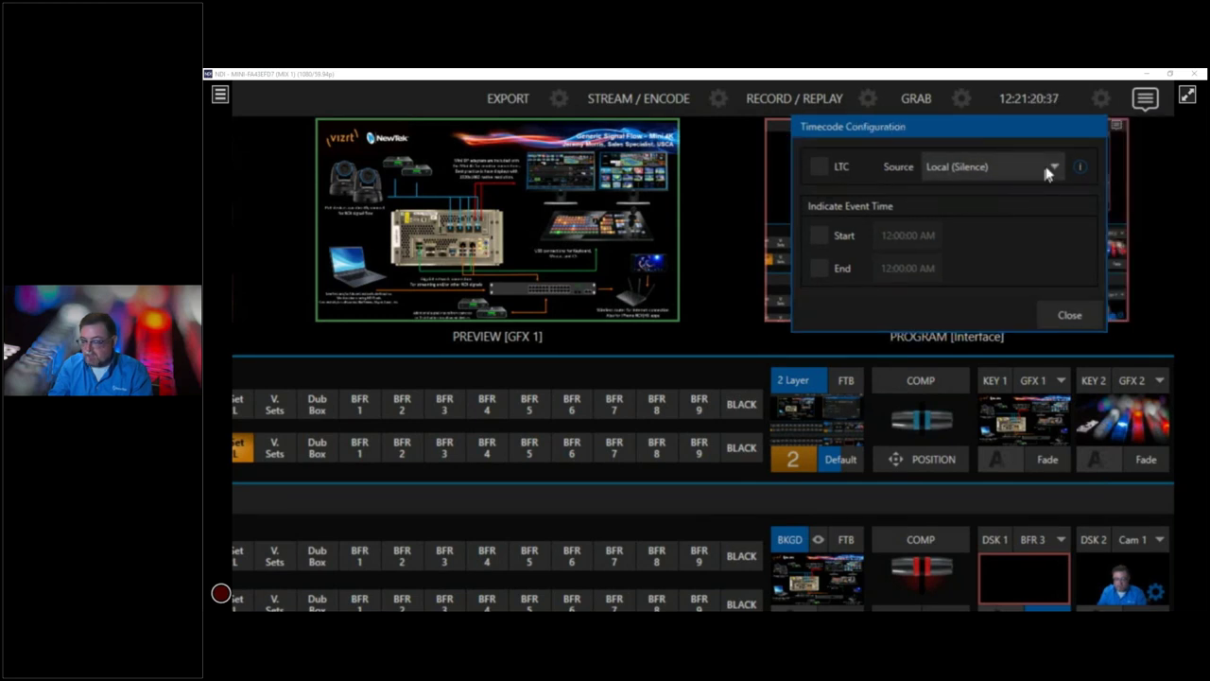
left_click(1050, 167)
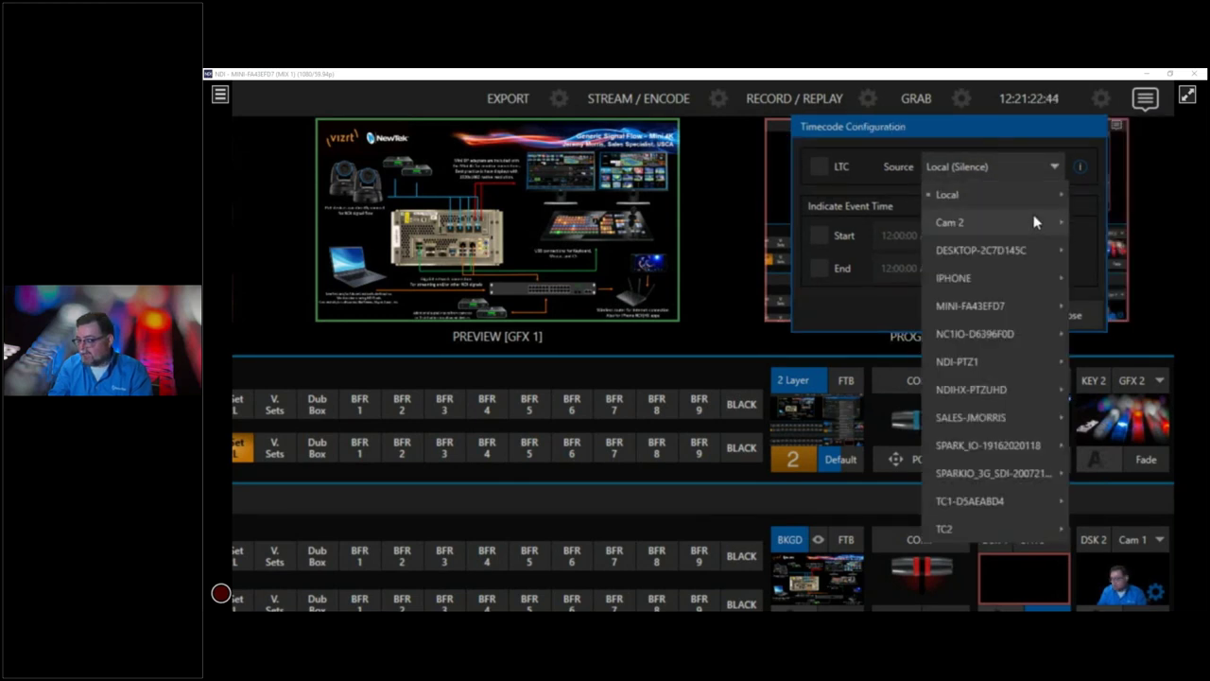
mouse_move(1035, 193)
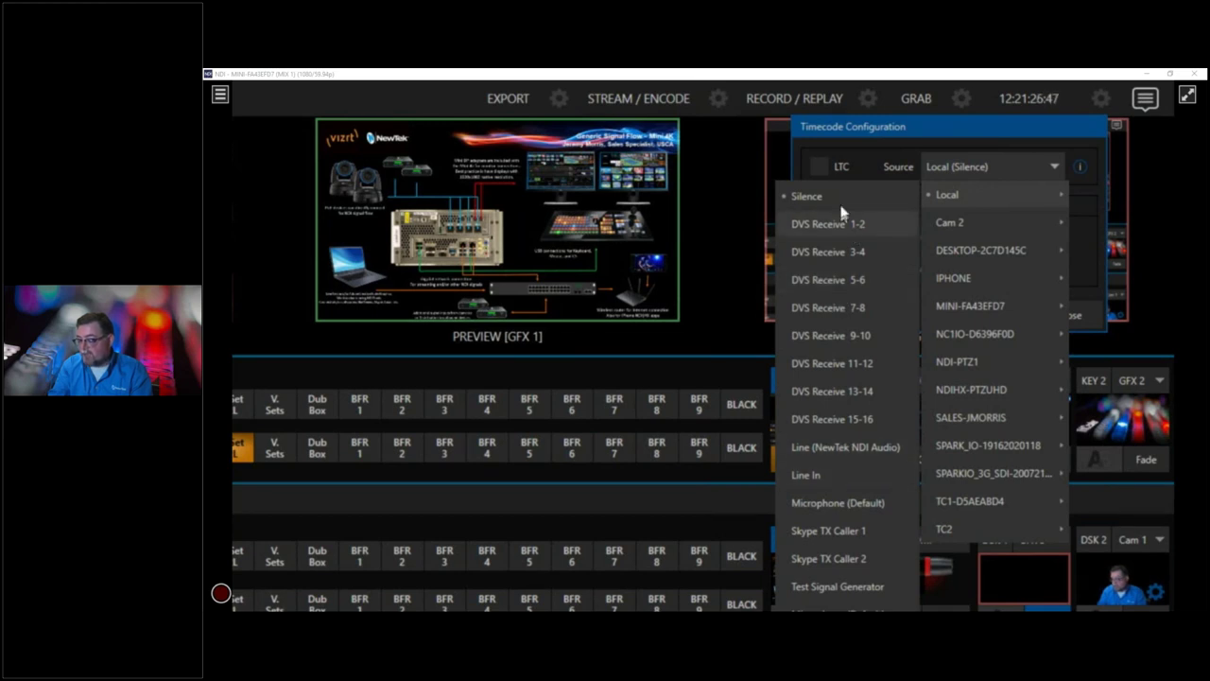
left_click(877, 126)
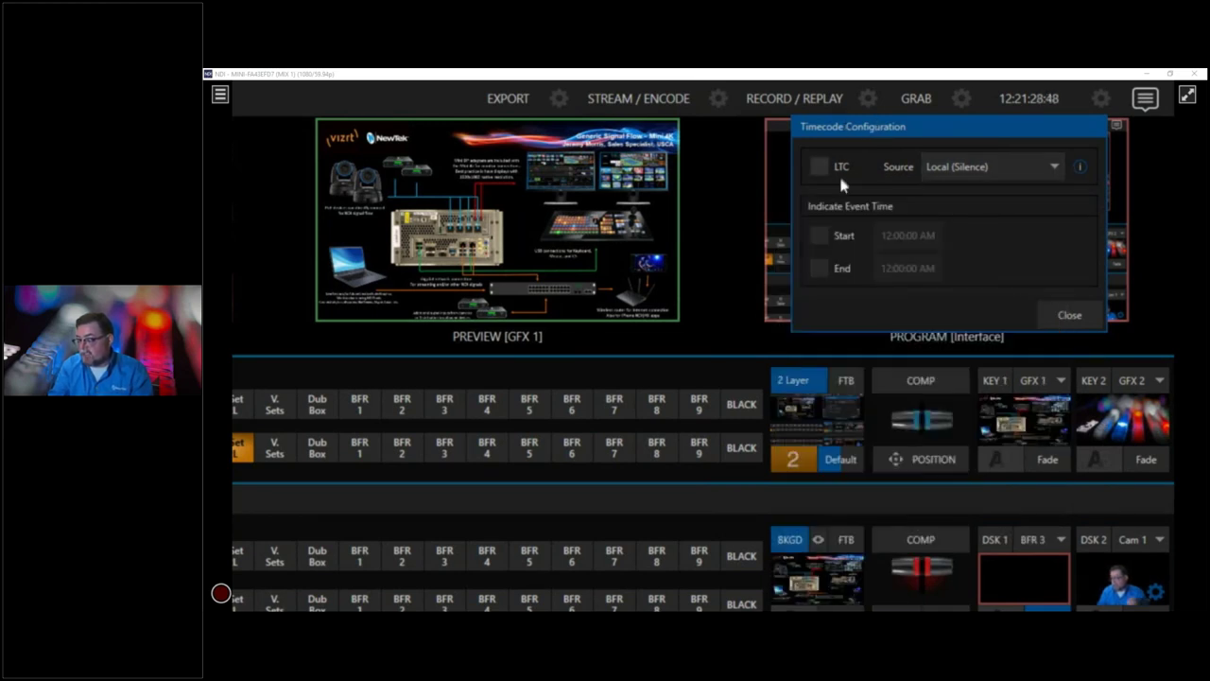
Try the start and end event time indicators in the timecode configuration, then close it
left_click(819, 268)
left_click(823, 237)
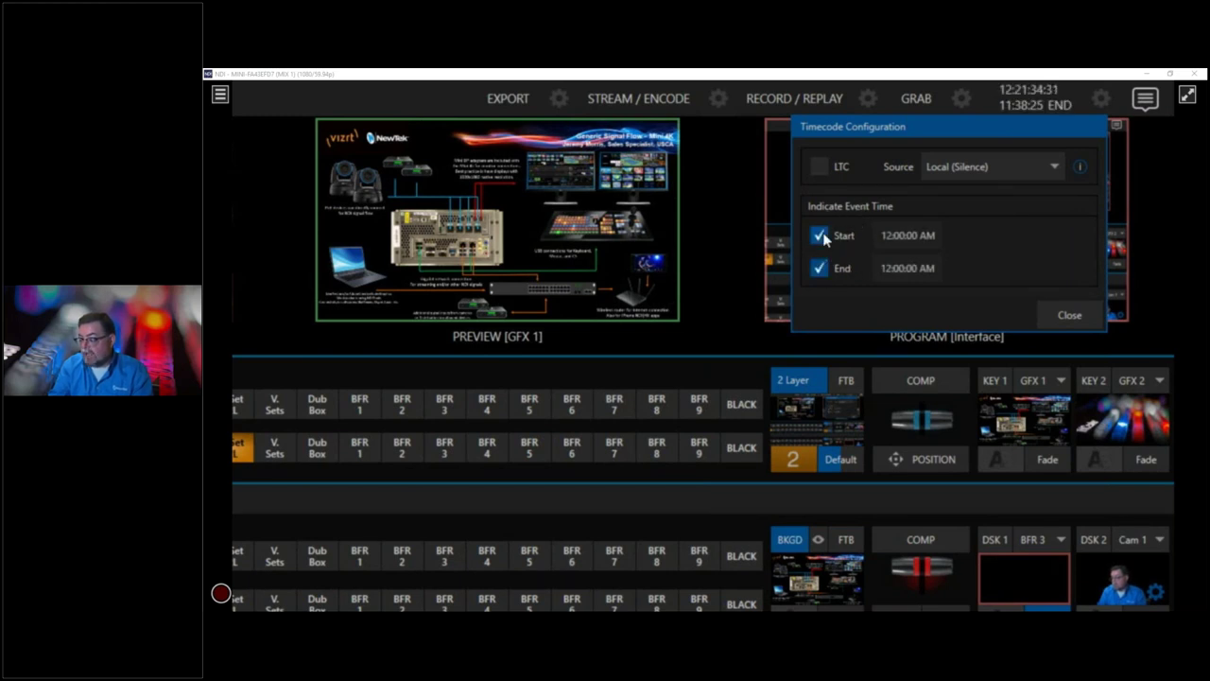
left_click(820, 236)
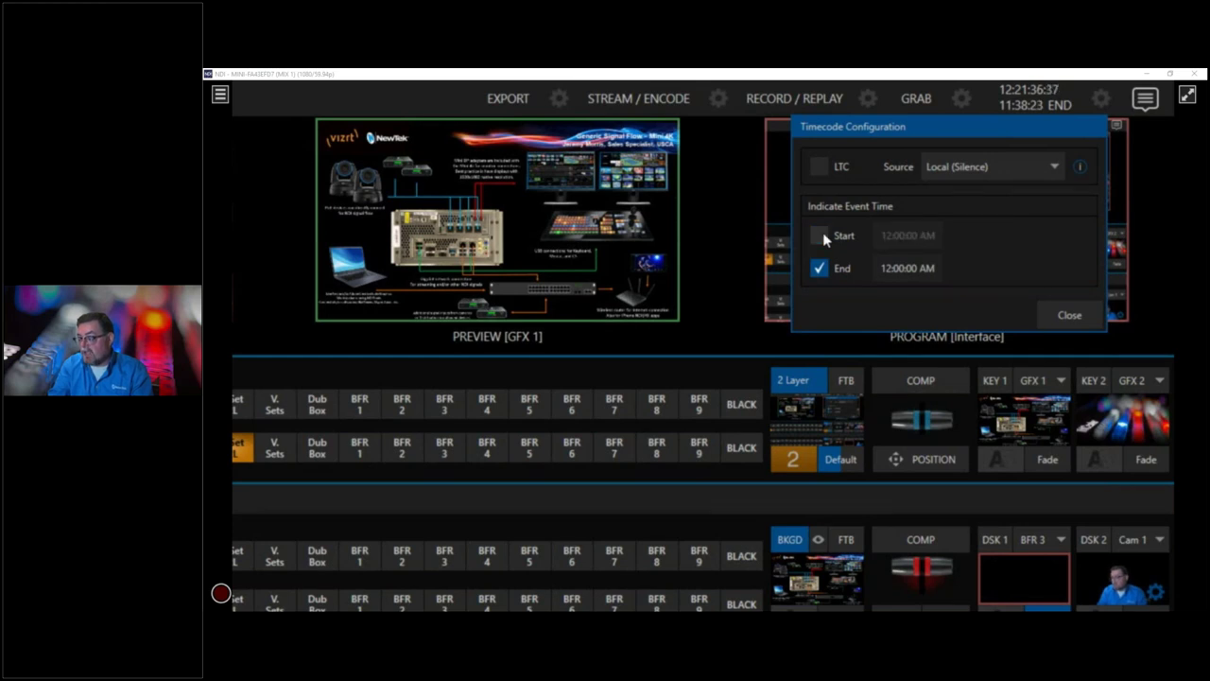
left_click(820, 268)
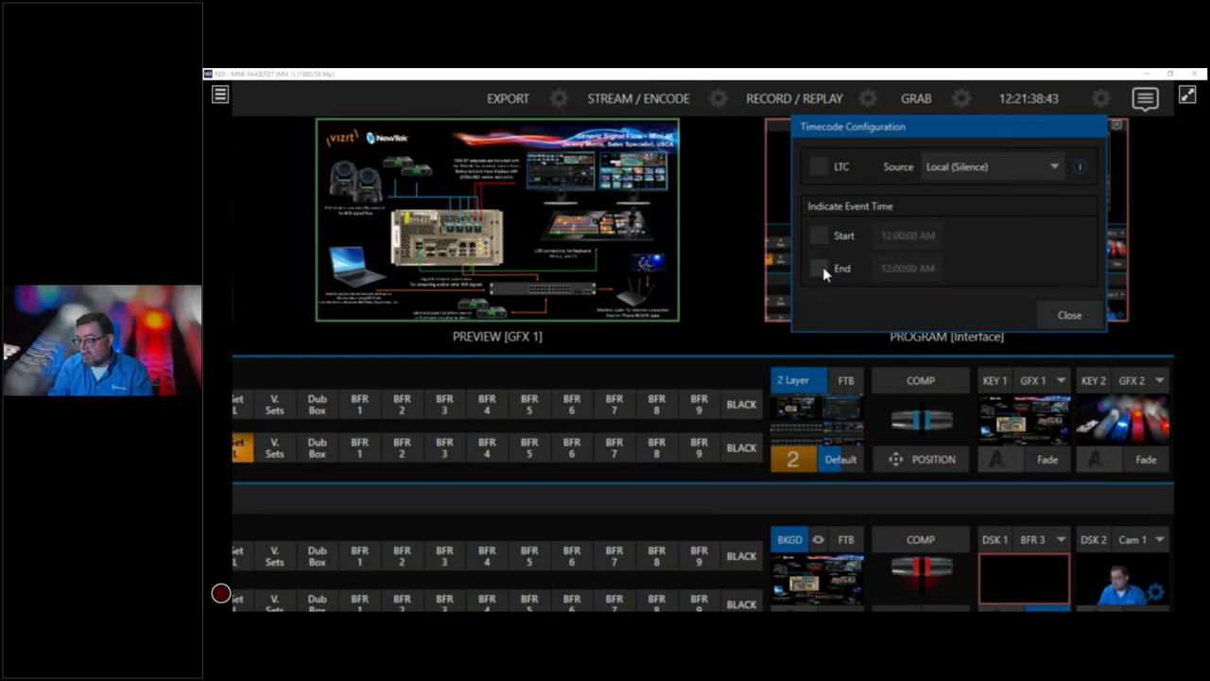
left_click(1073, 317)
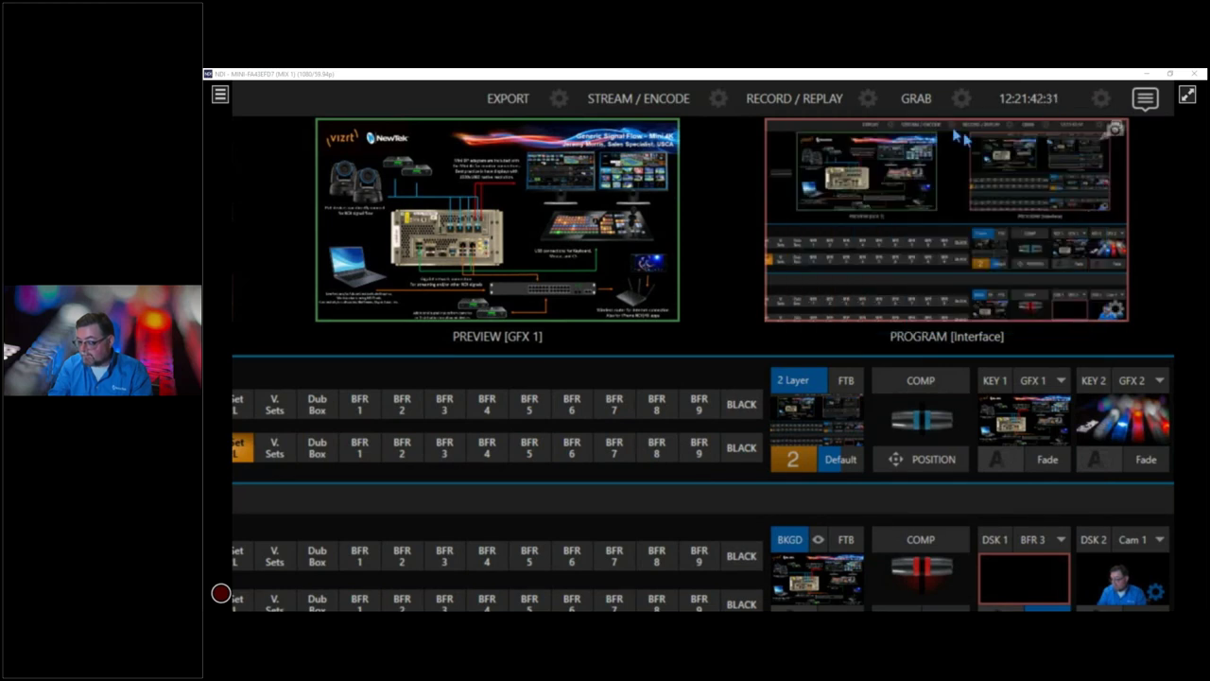
Review the replay duration choices in the Record/Replay options
left_click(868, 93)
mouse_move(882, 126)
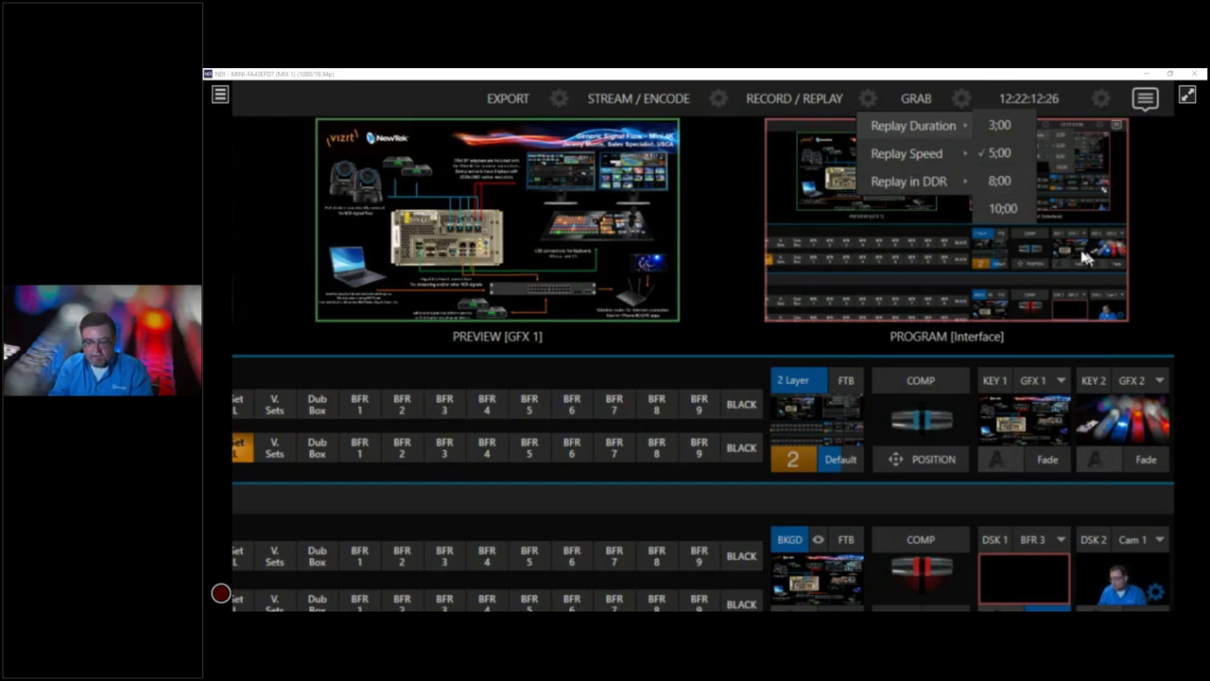
left_click(1040, 306)
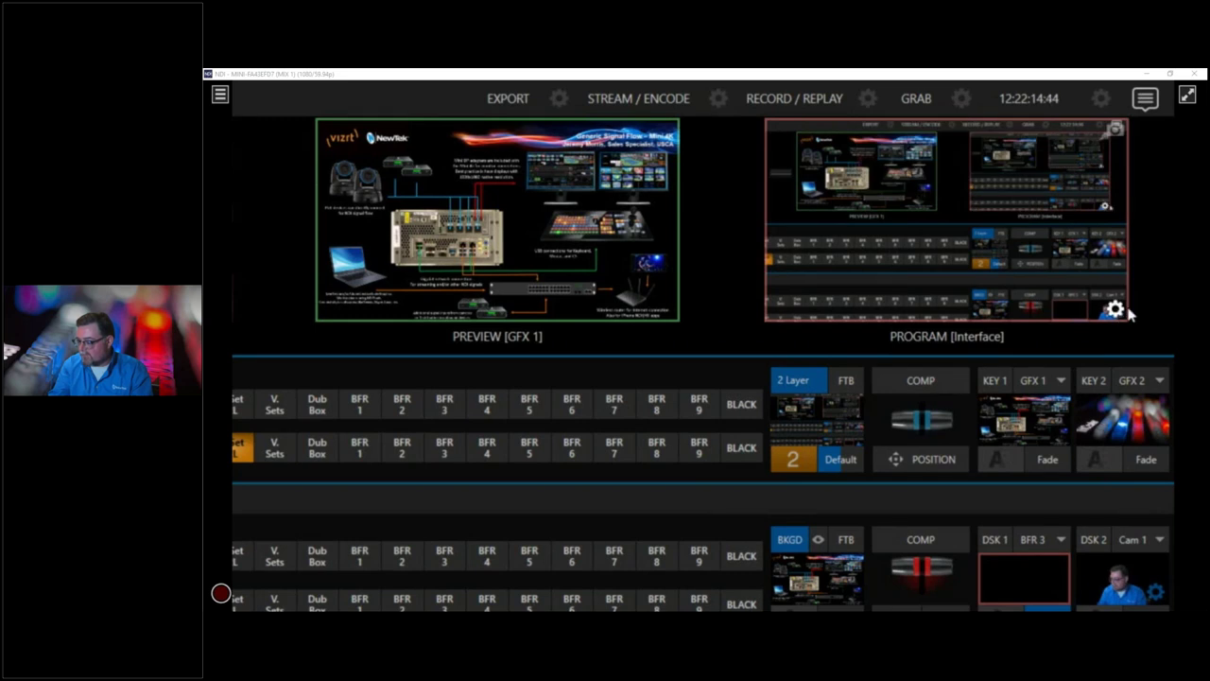
Examine the mix and stream output assignments and the recording settings in the output configuration
left_click(1114, 307)
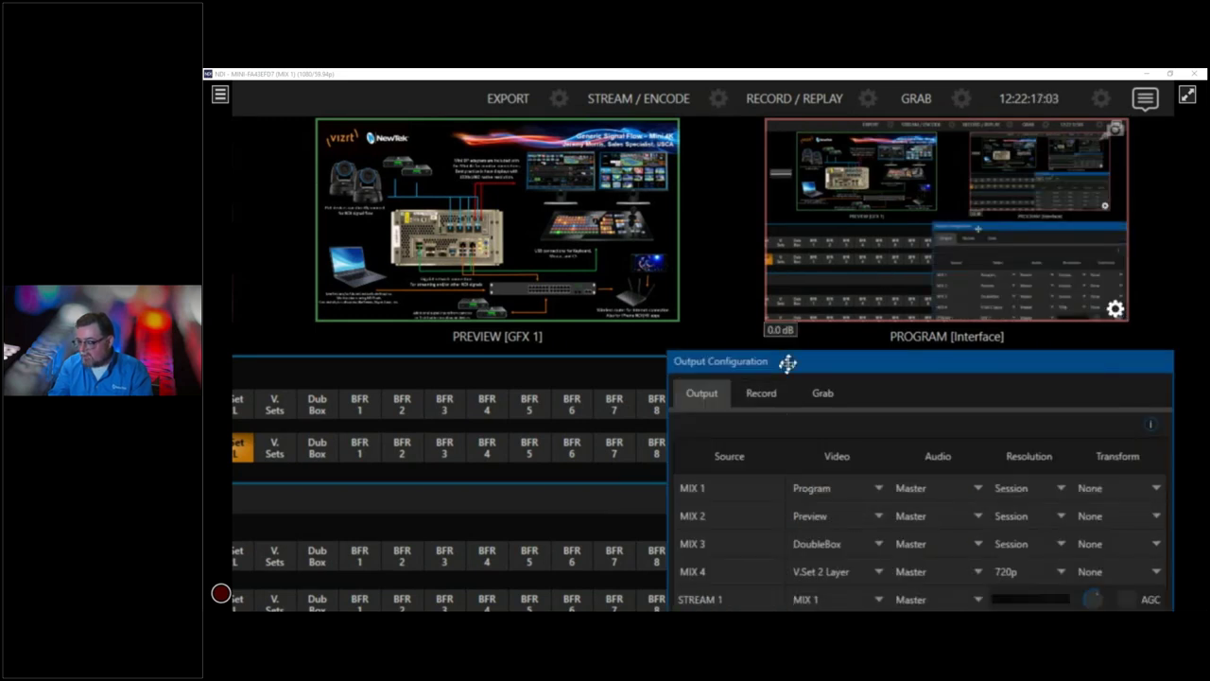
left_click_drag(795, 361, 790, 136)
left_click(745, 172)
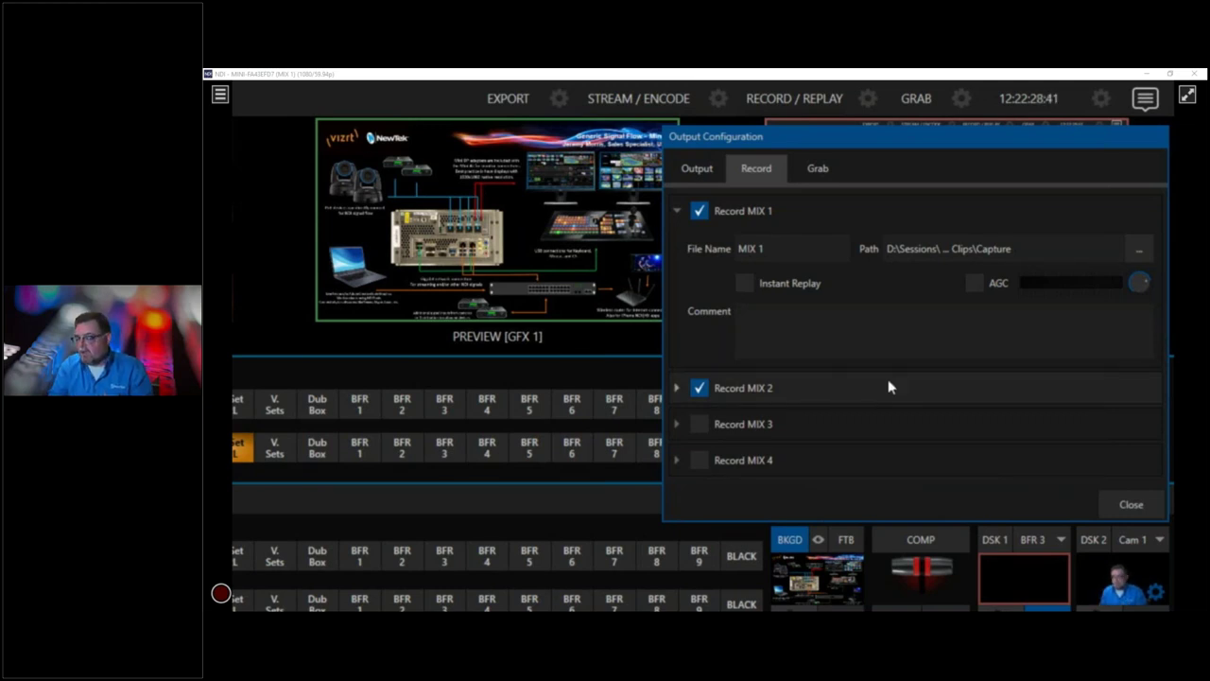
left_click(699, 175)
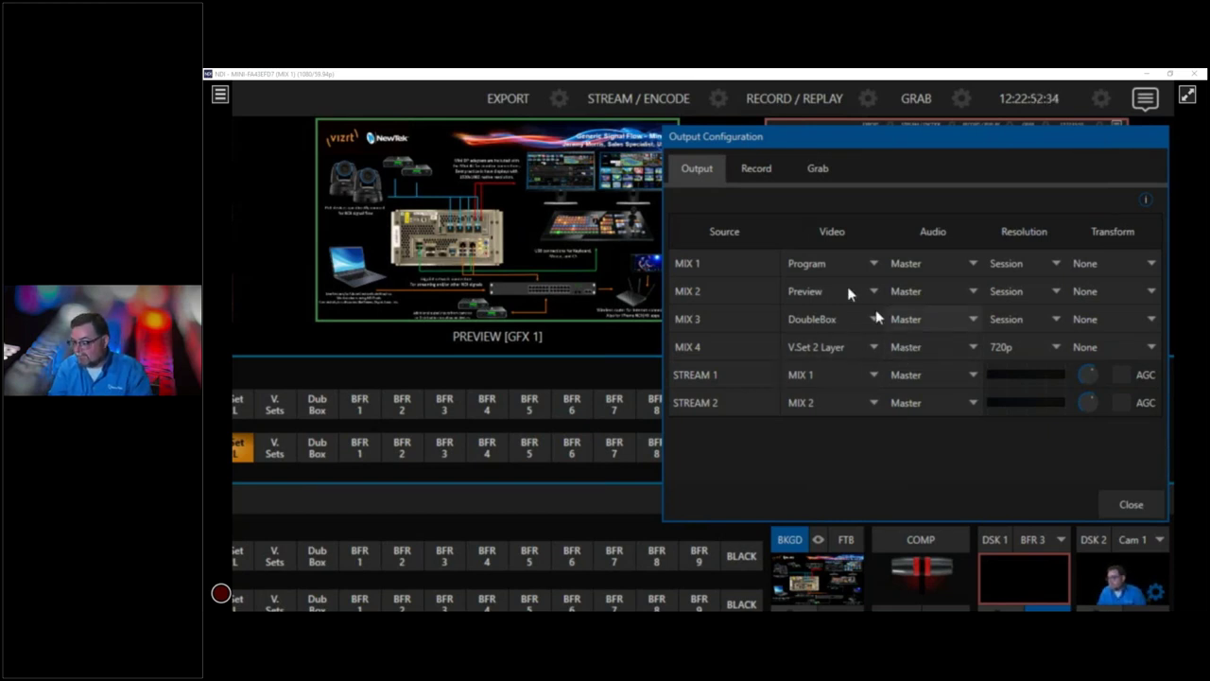
left_click(774, 168)
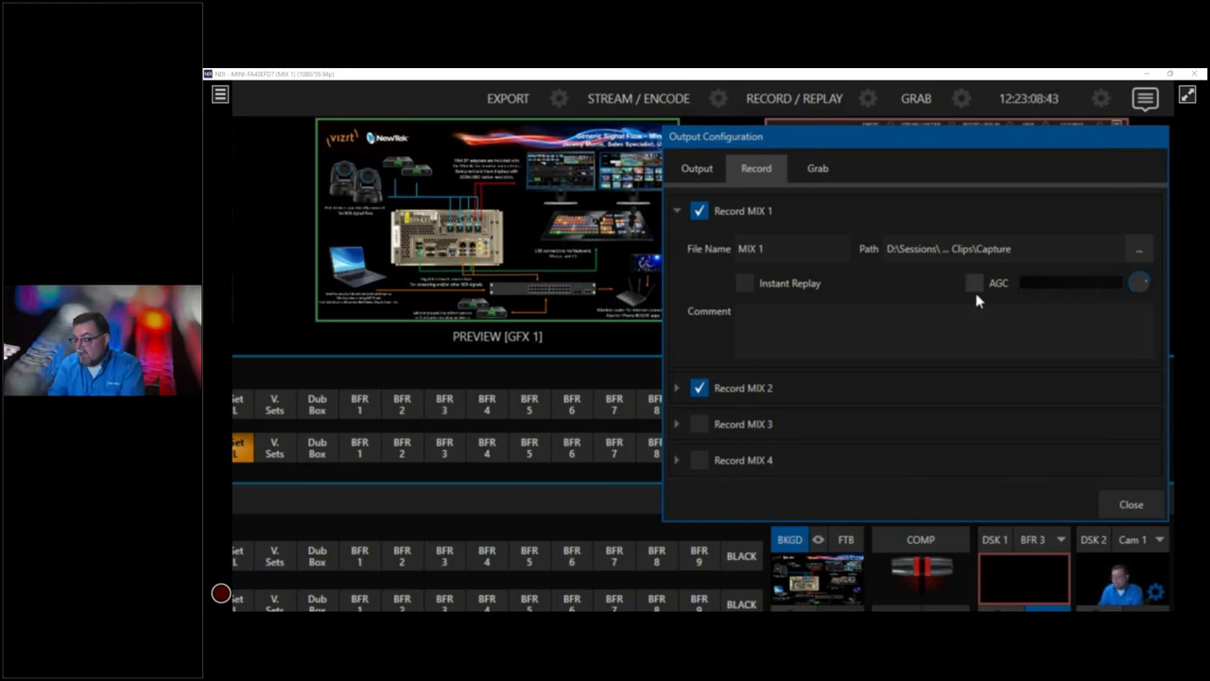
Try the Instant Replay option for the MIX 1 recording, then close the output configuration
left_click(746, 284)
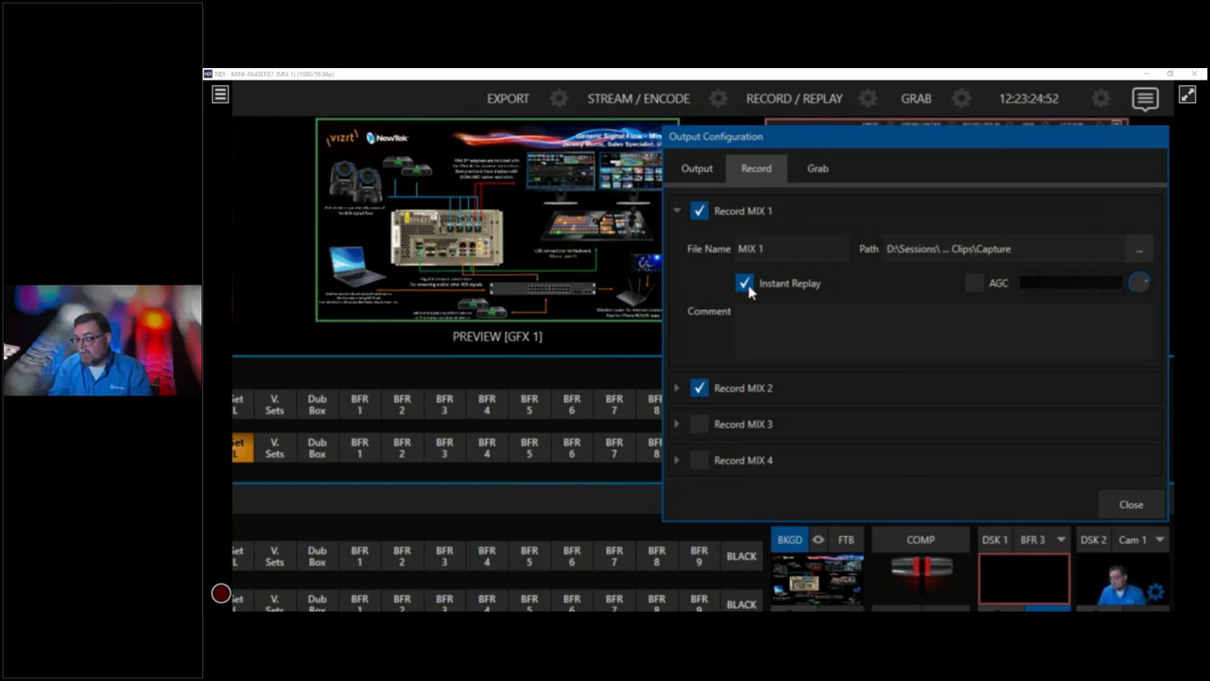
left_click(746, 284)
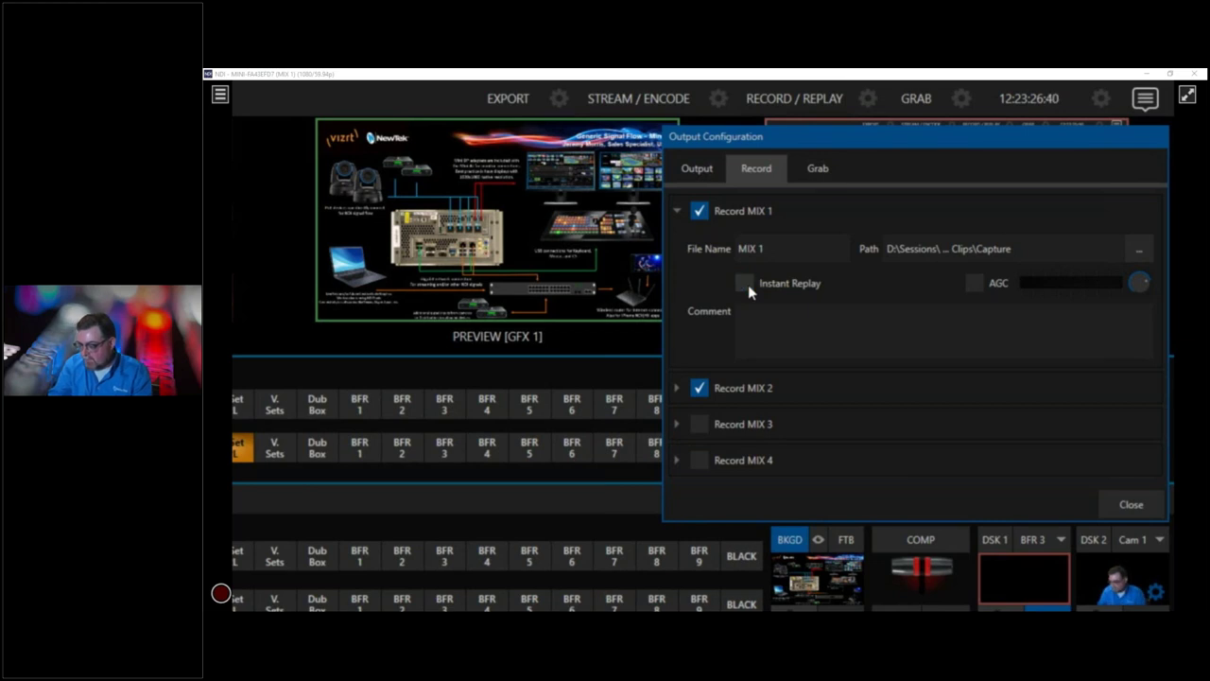
left_click(1131, 505)
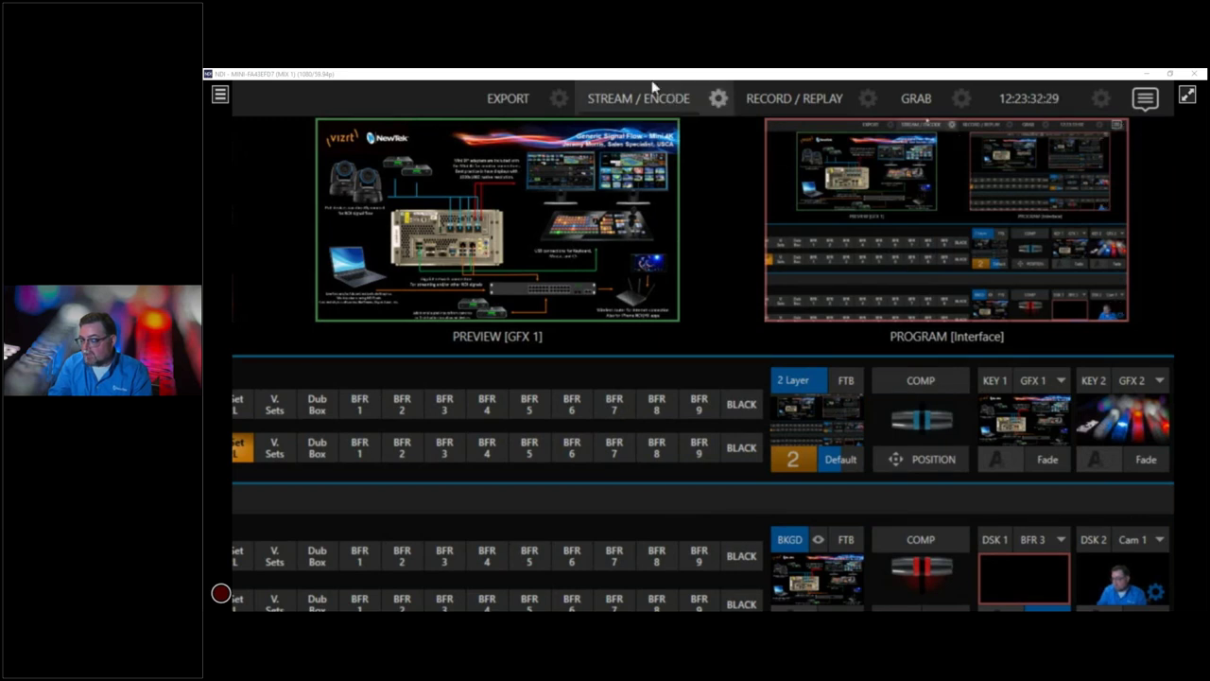
Open the streaming configuration and inspect the settings of encoder 1 without changing them
left_click(720, 100)
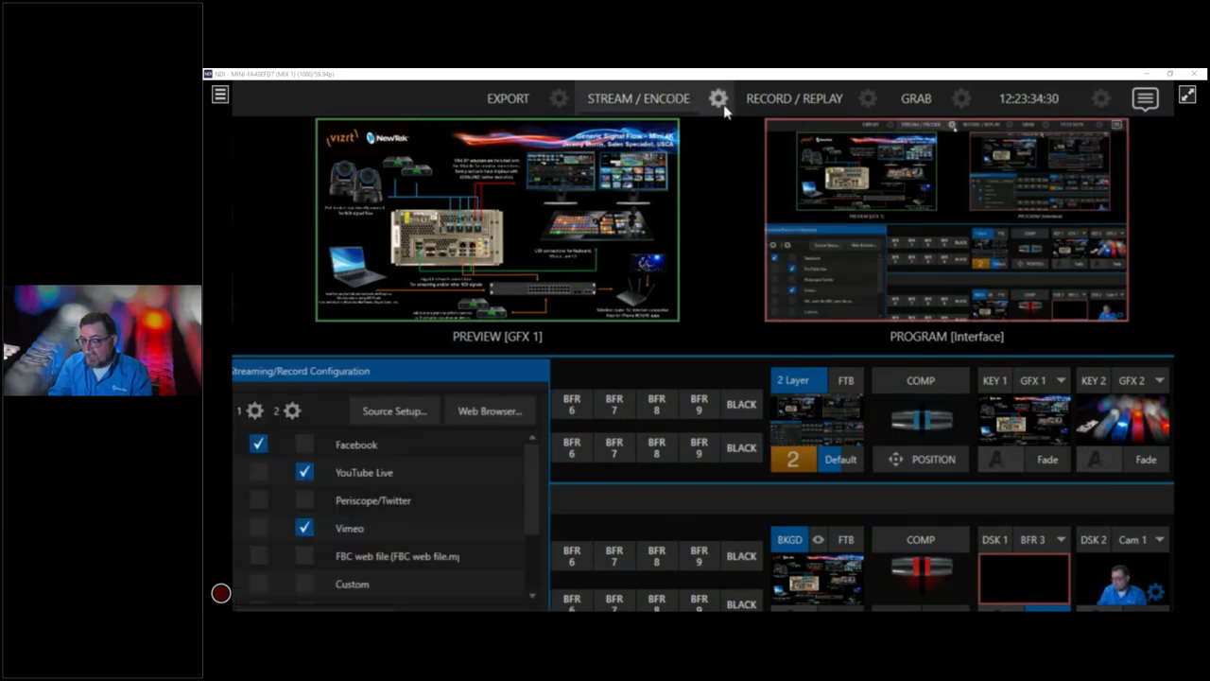
left_click_drag(354, 364, 699, 147)
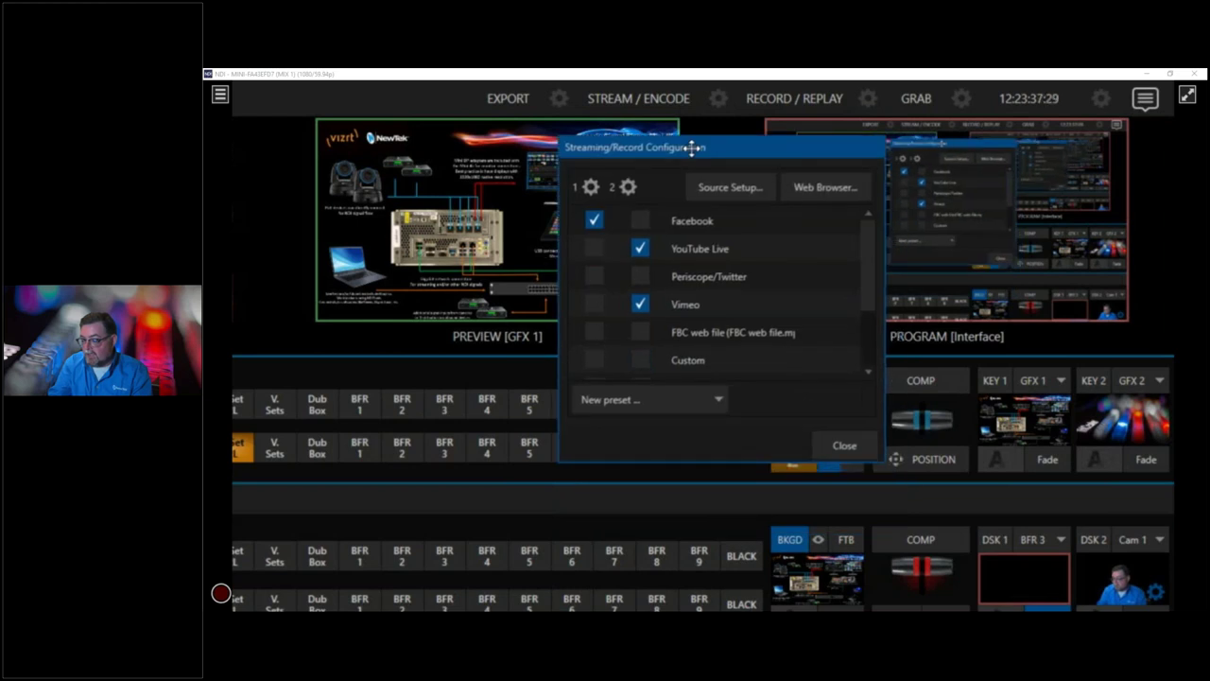
left_click(590, 188)
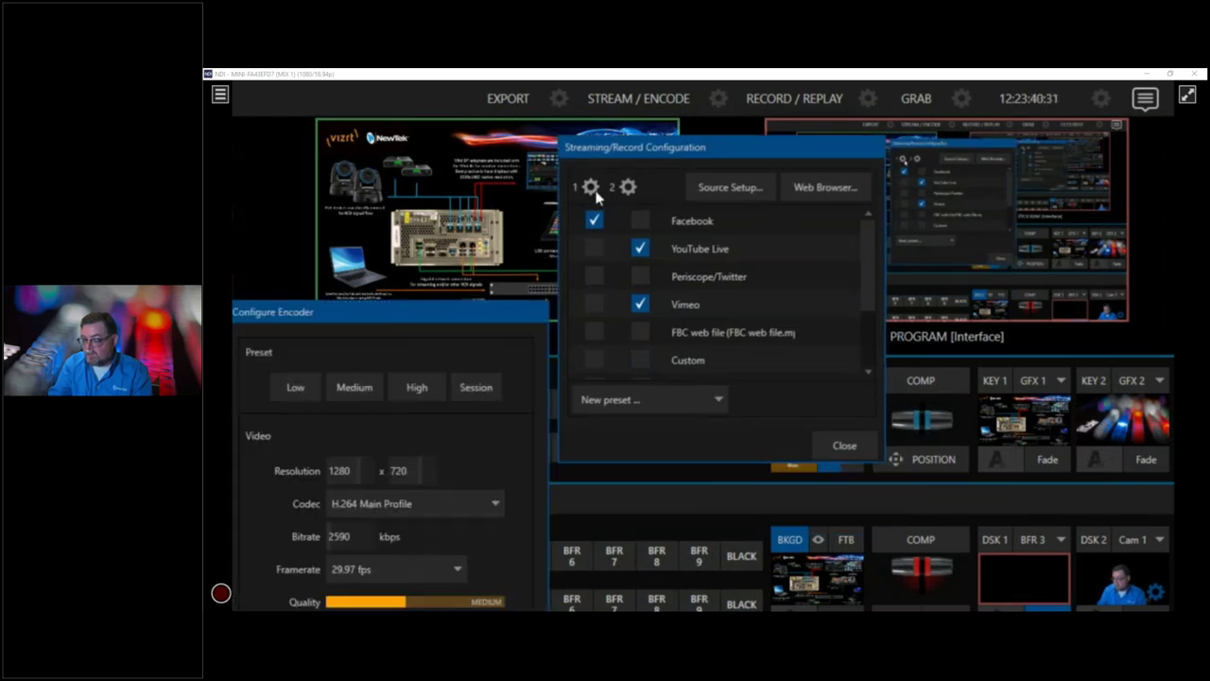
left_click_drag(389, 310, 399, 126)
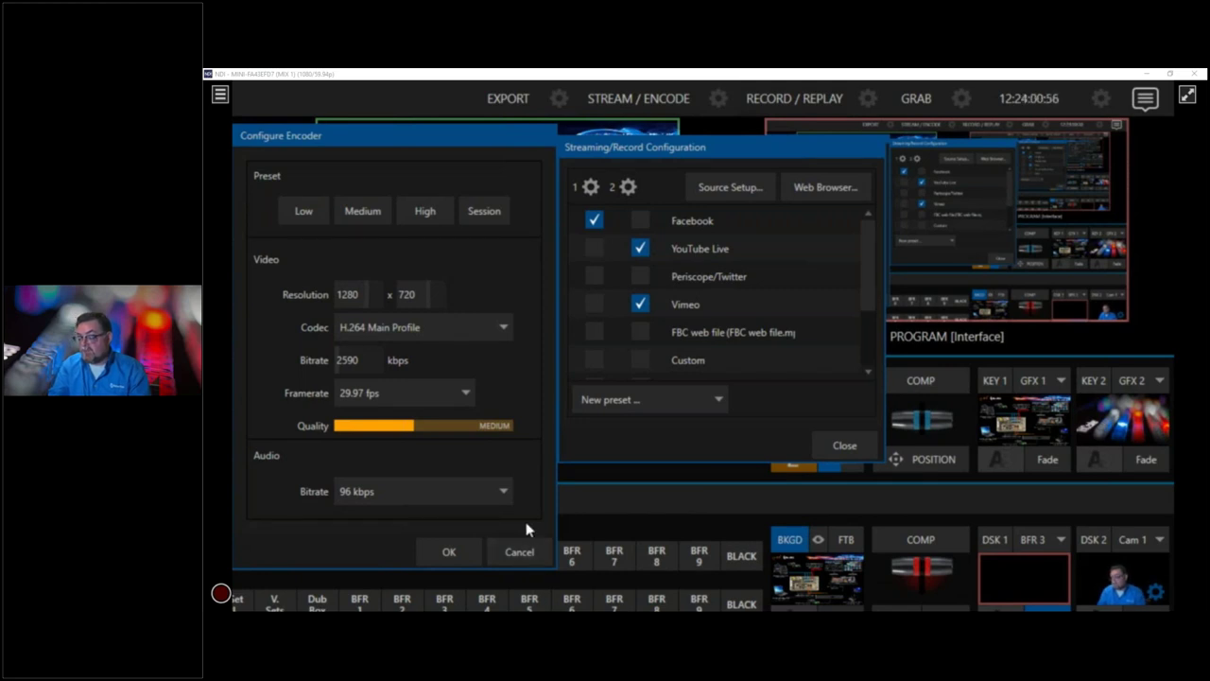
left_click(525, 552)
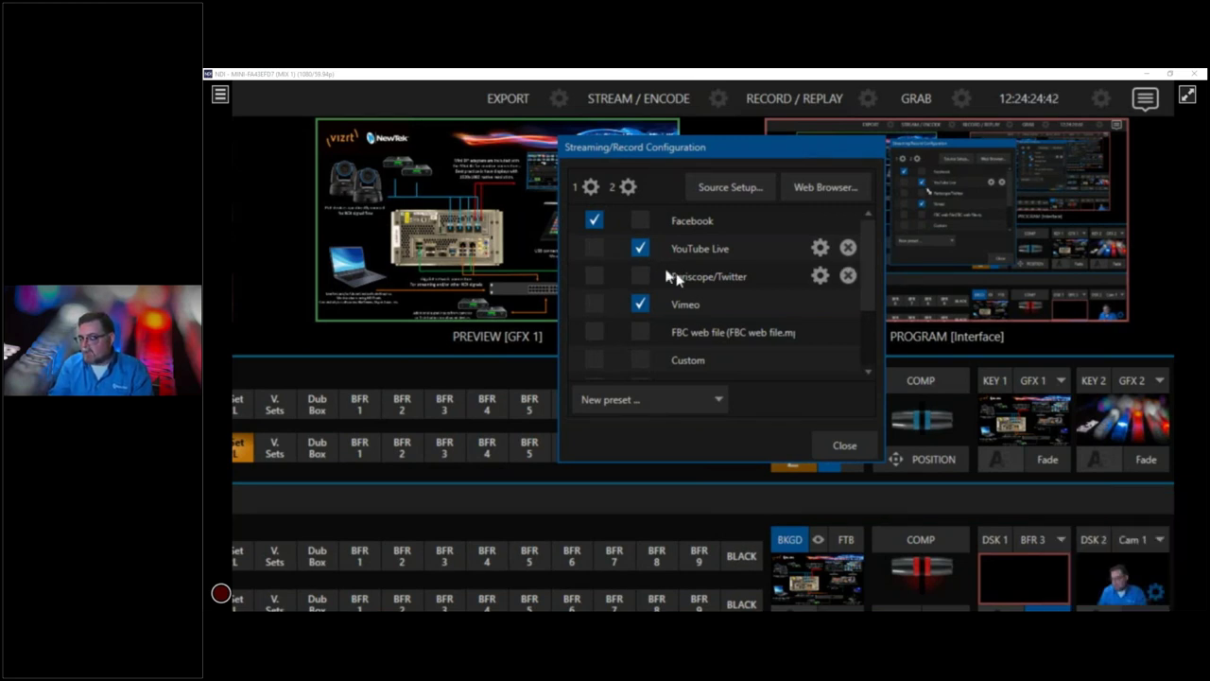
Inspect the YouTube Live connection settings in the streaming configuration and close the configuration without changing them
left_click(819, 248)
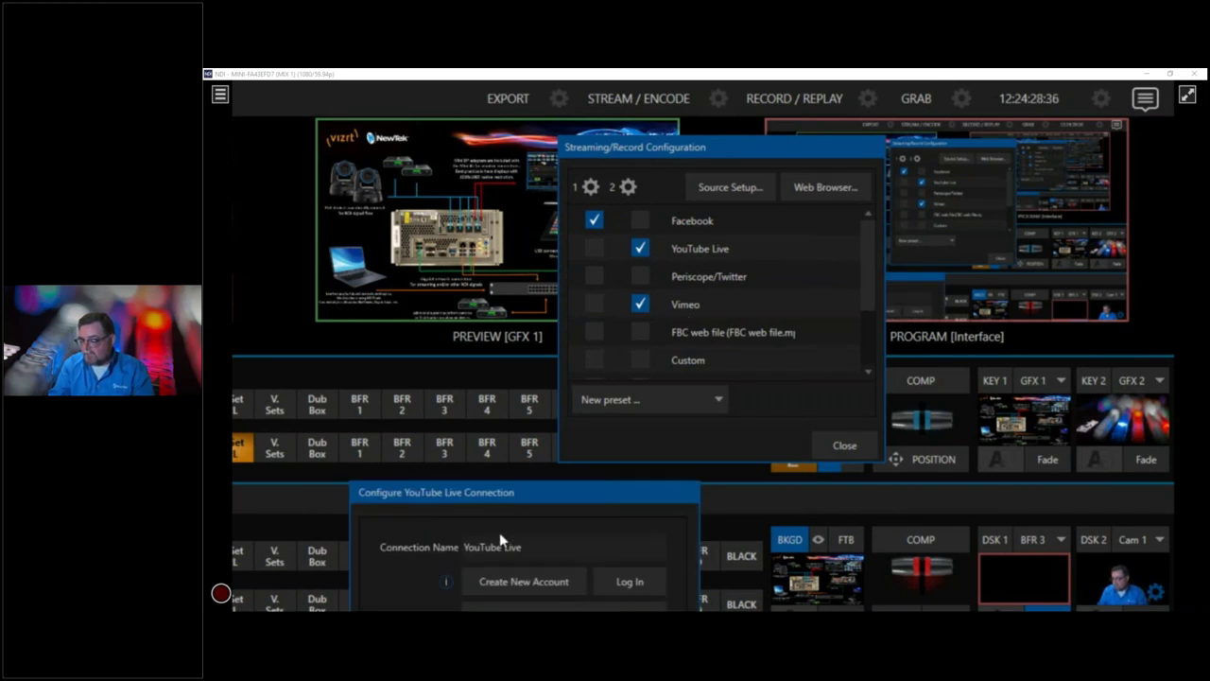
left_click_drag(513, 489, 703, 229)
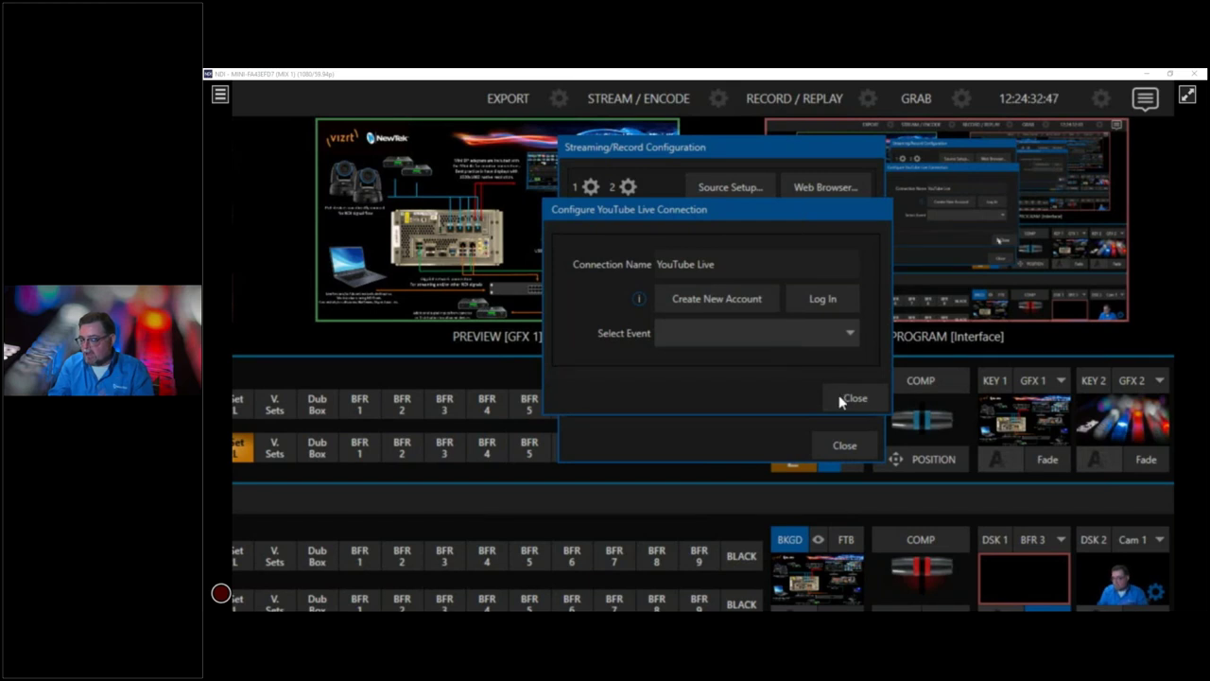
left_click(845, 448)
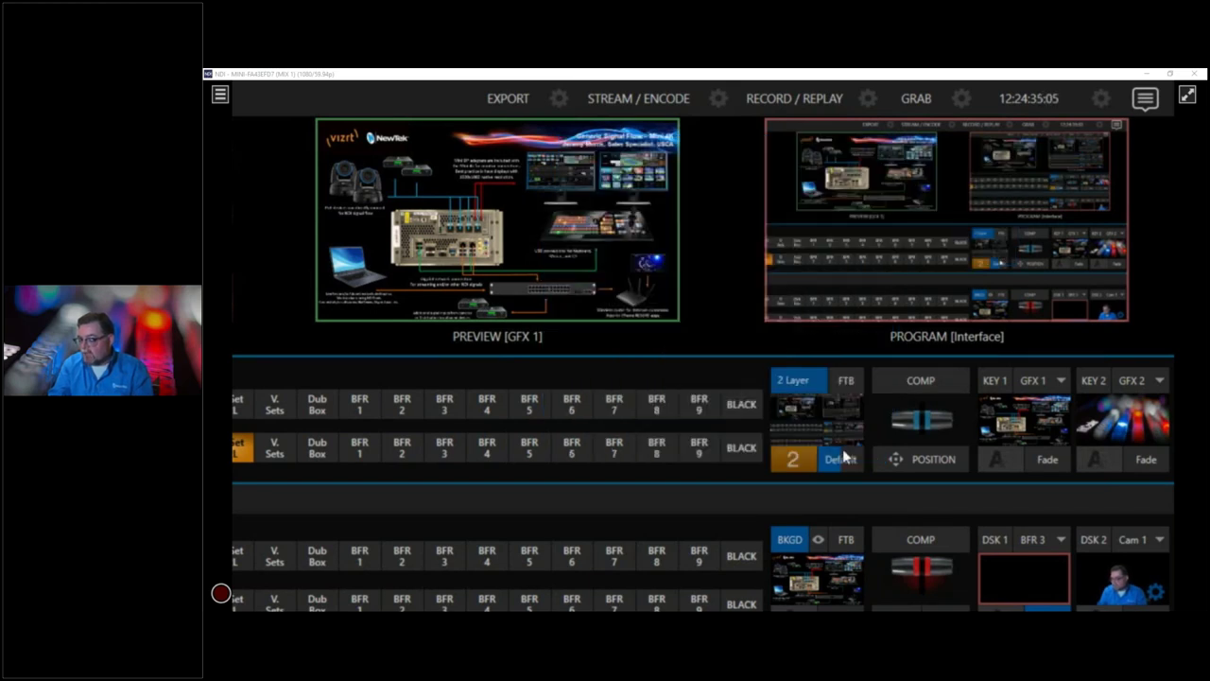
Reopen the streaming configuration and review the remaining presets, including Restream.io and File Capture, before closing it
left_click(715, 99)
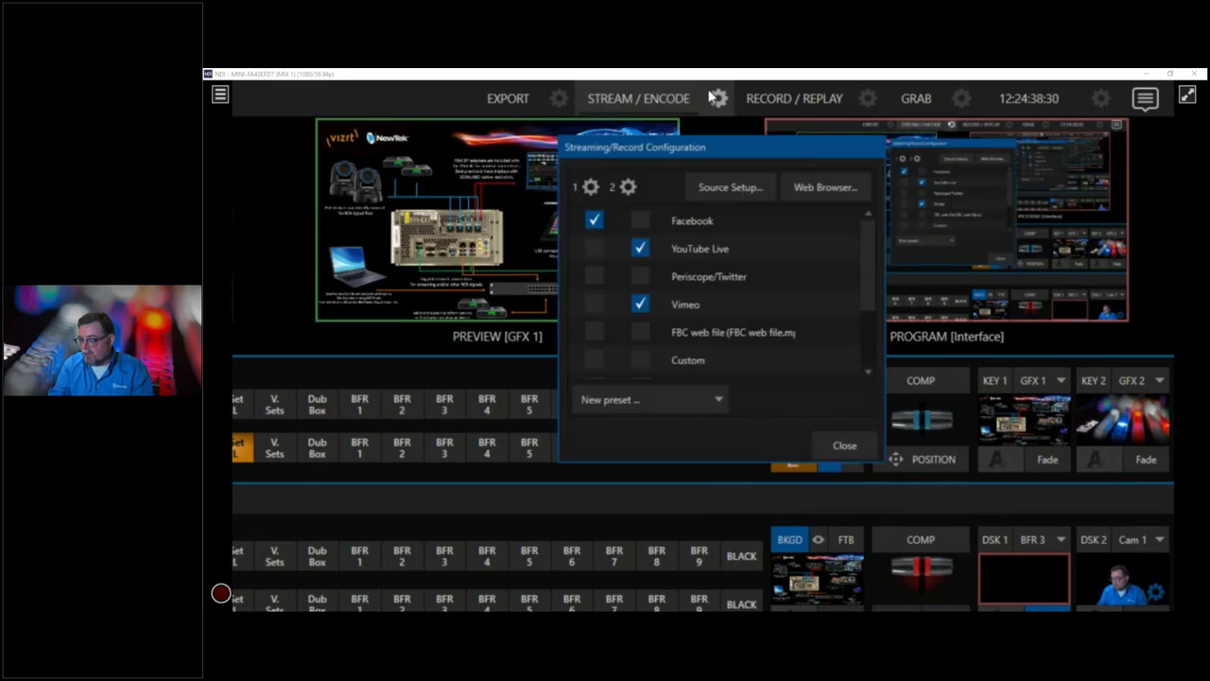
scroll(728, 326, "down", 3)
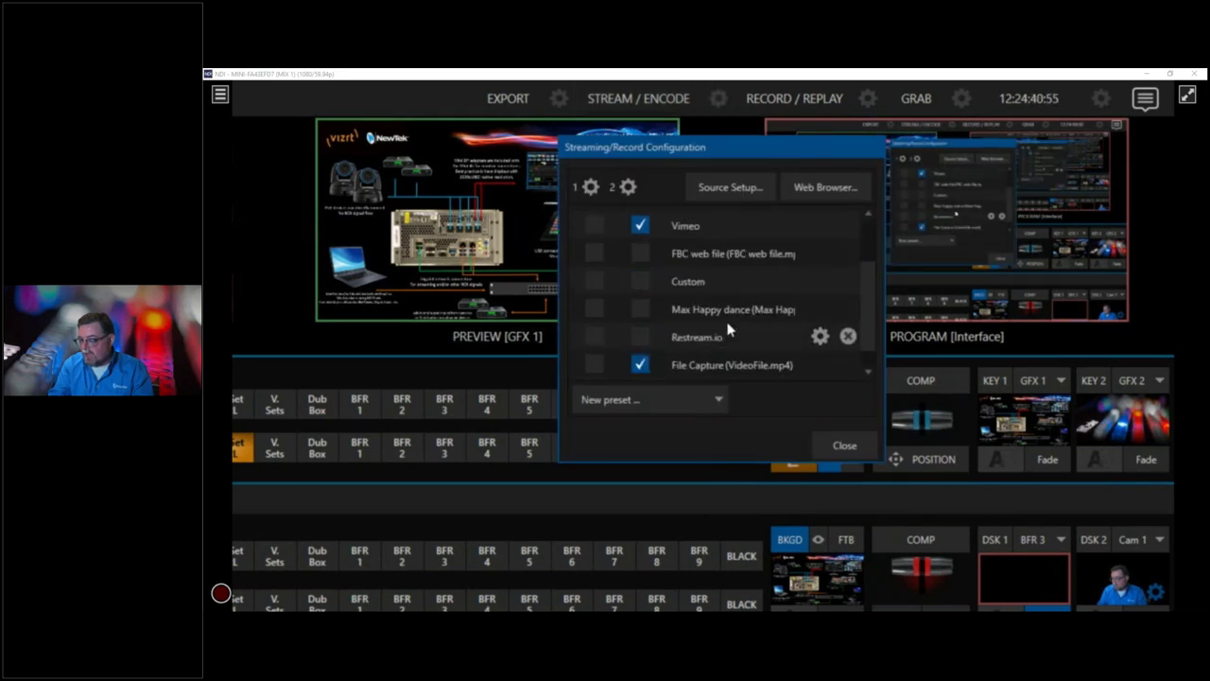
scroll(728, 329, "down", 1)
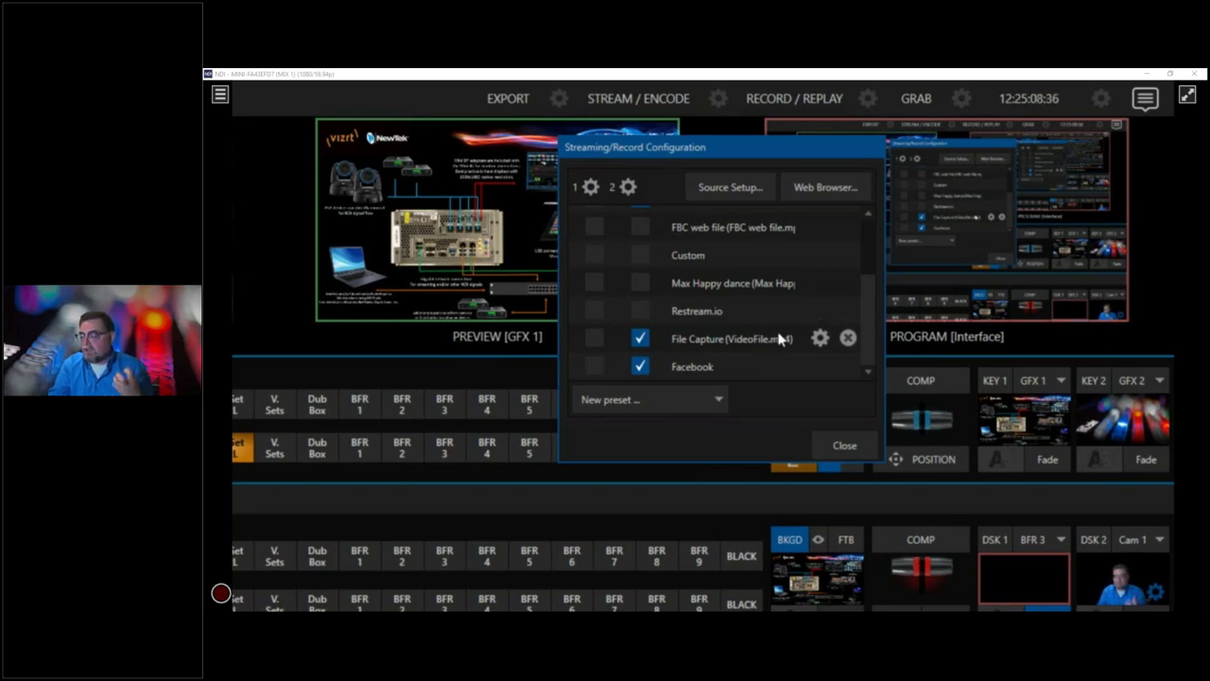
left_click(840, 444)
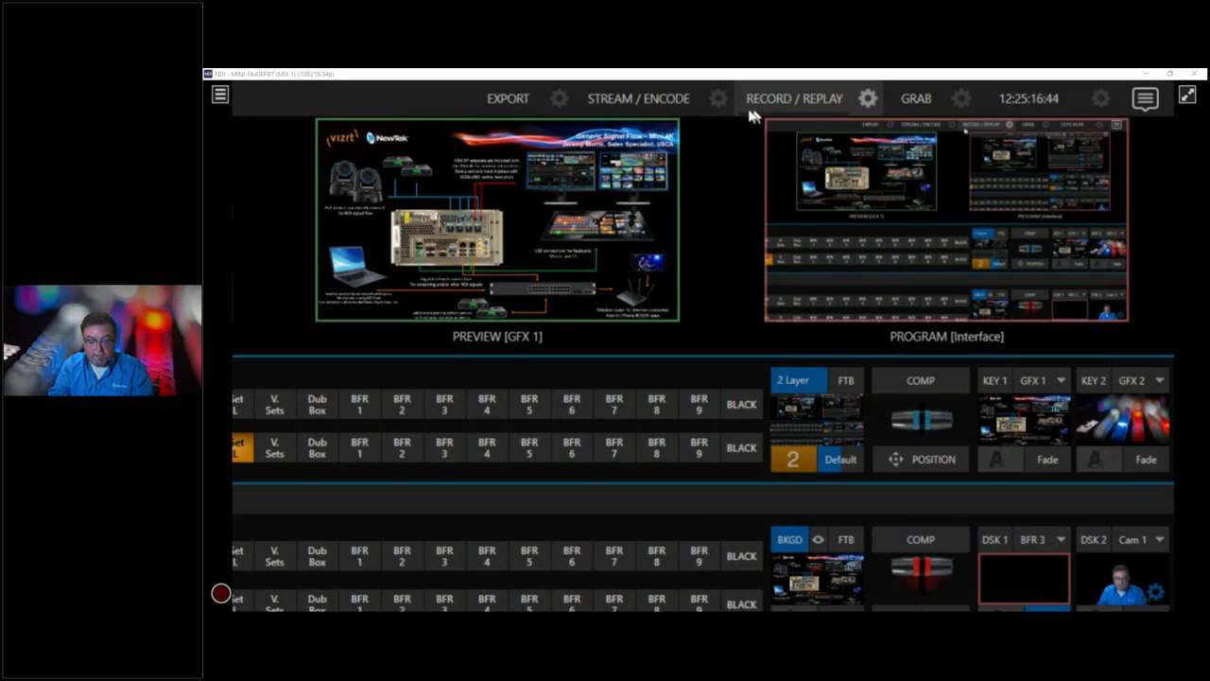
Examine the stream source assignments through the streaming configuration's source setup, dismiss the chat notifications, and close the configuration
left_click(719, 100)
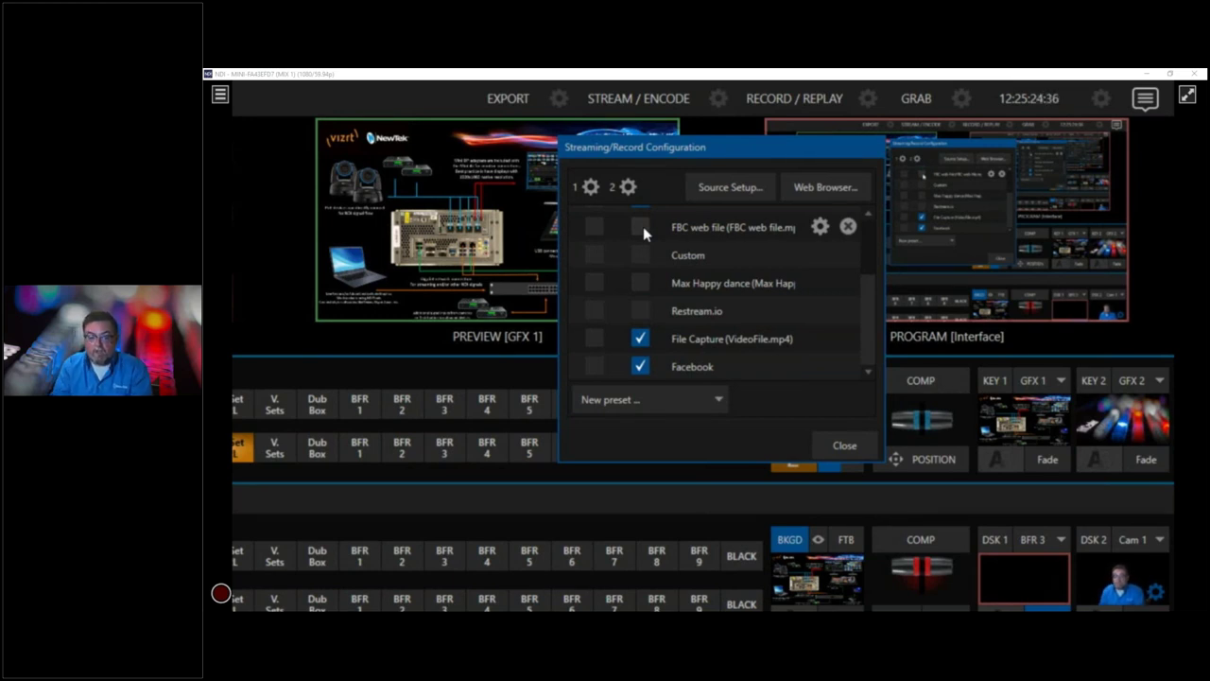
left_click(729, 186)
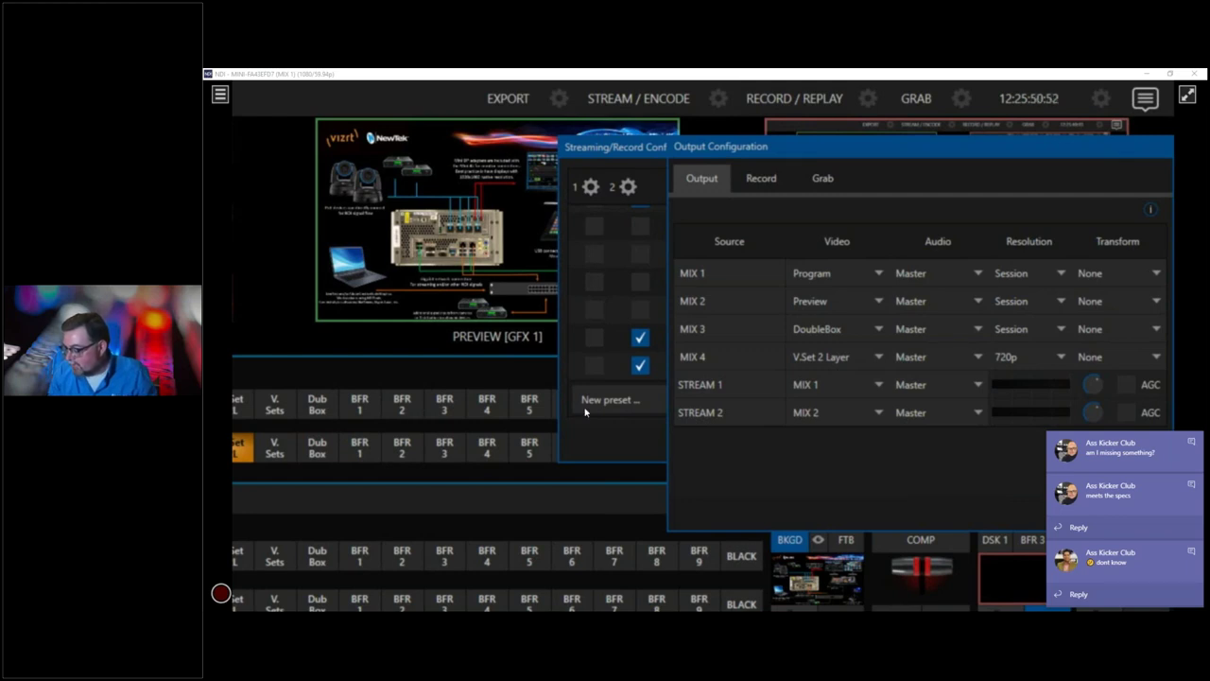
left_click(1191, 442)
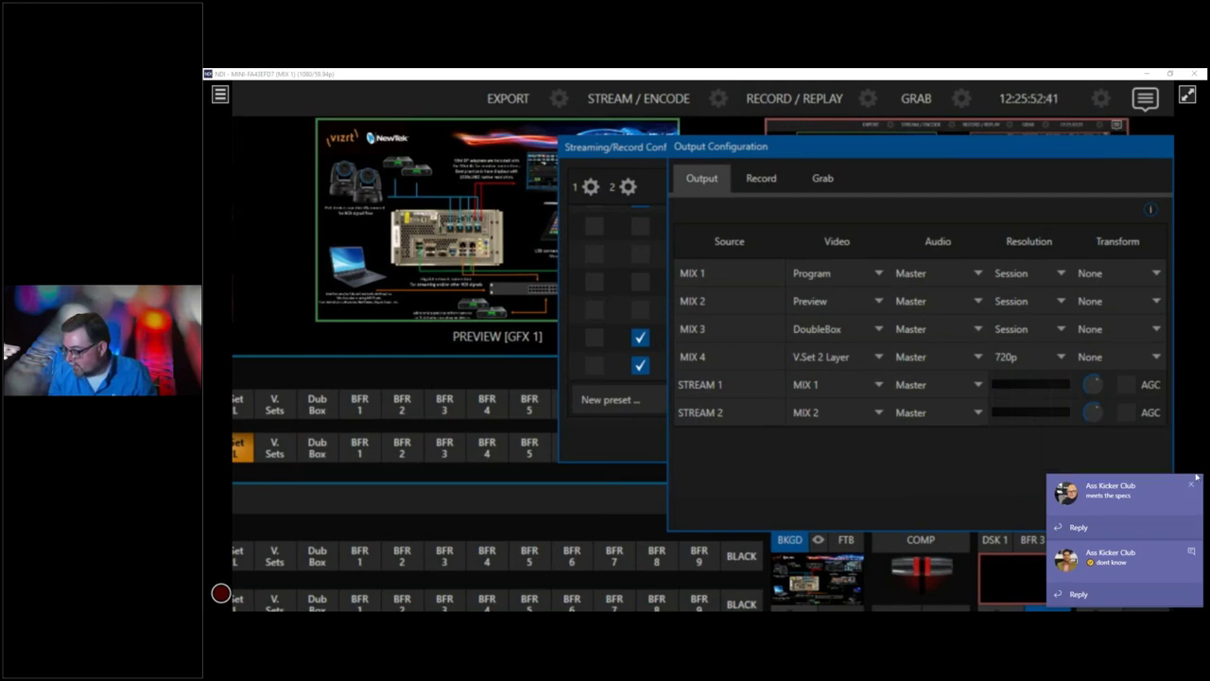
left_click(1192, 483)
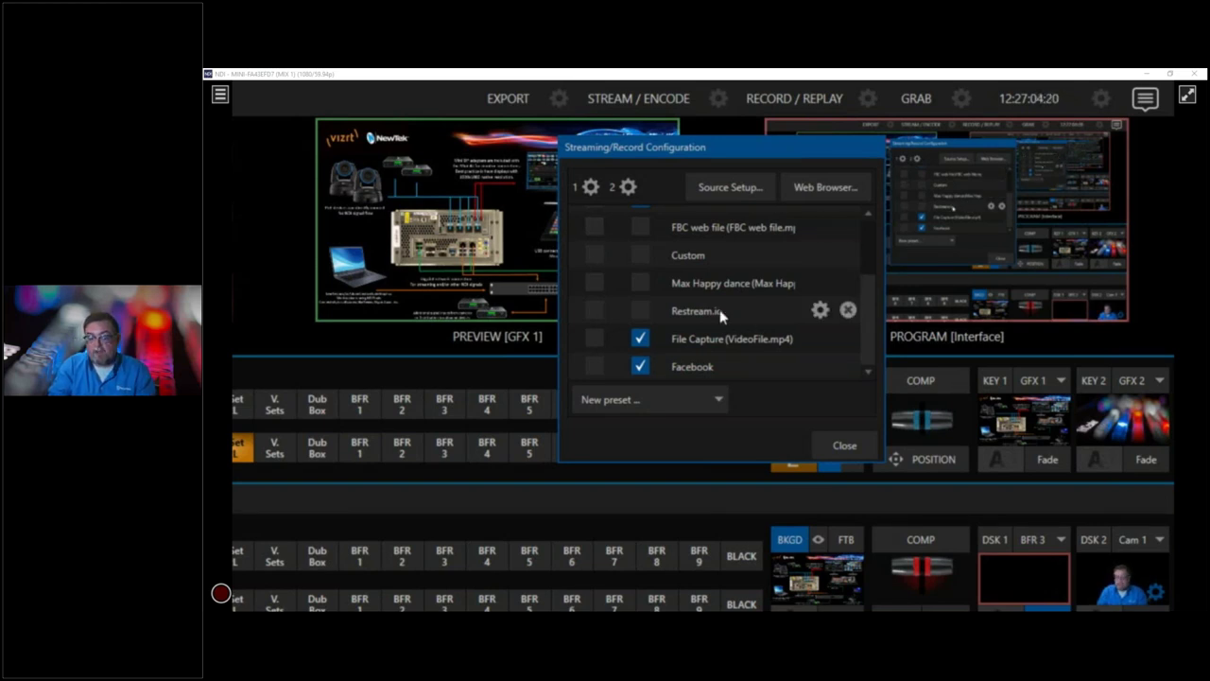
left_click(844, 444)
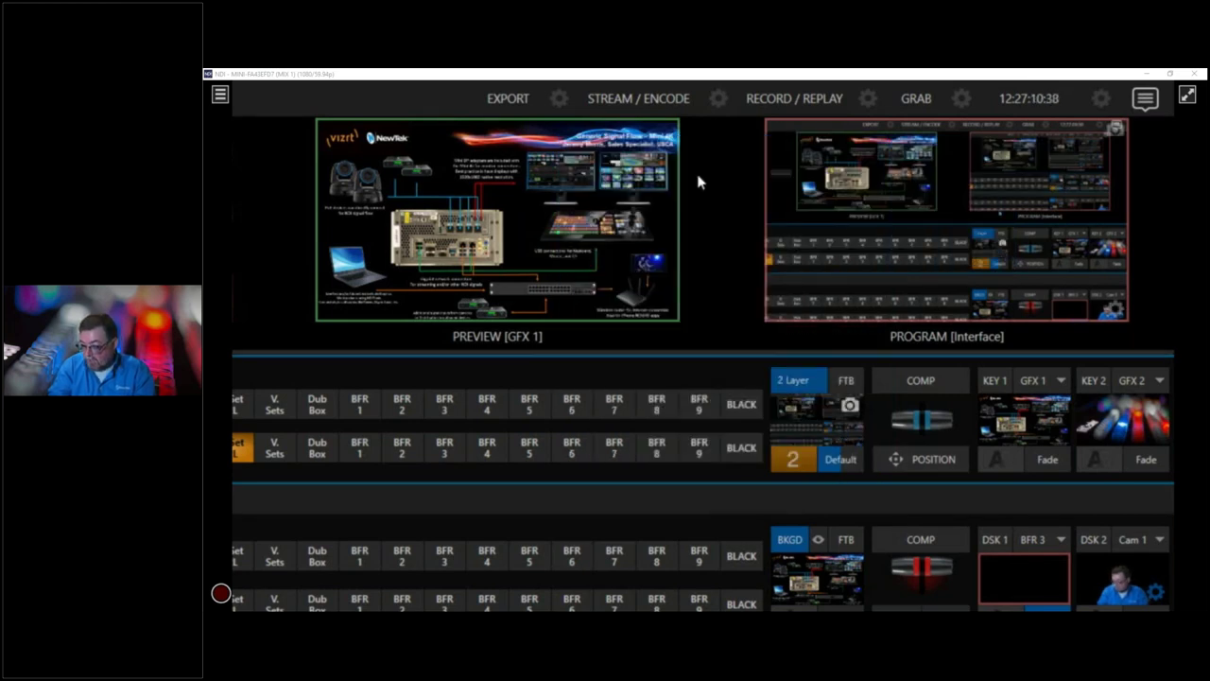
Review the export options for media files and transcode presets, then dismiss them
left_click(556, 104)
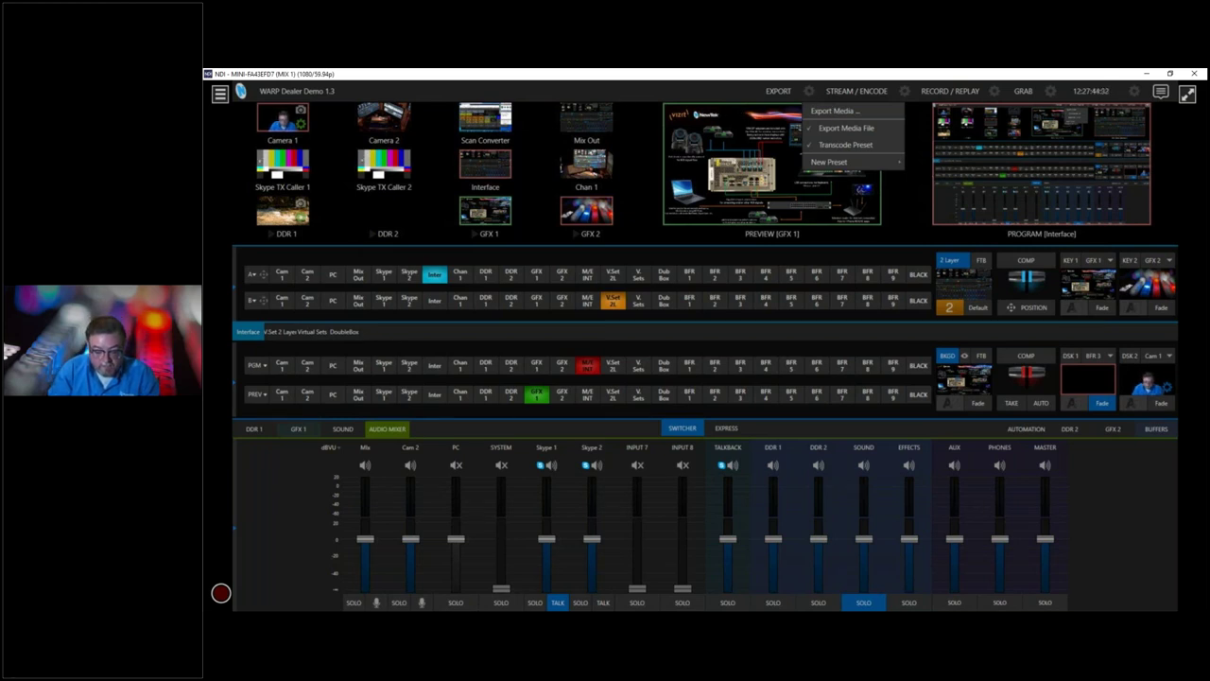
left_click(728, 85)
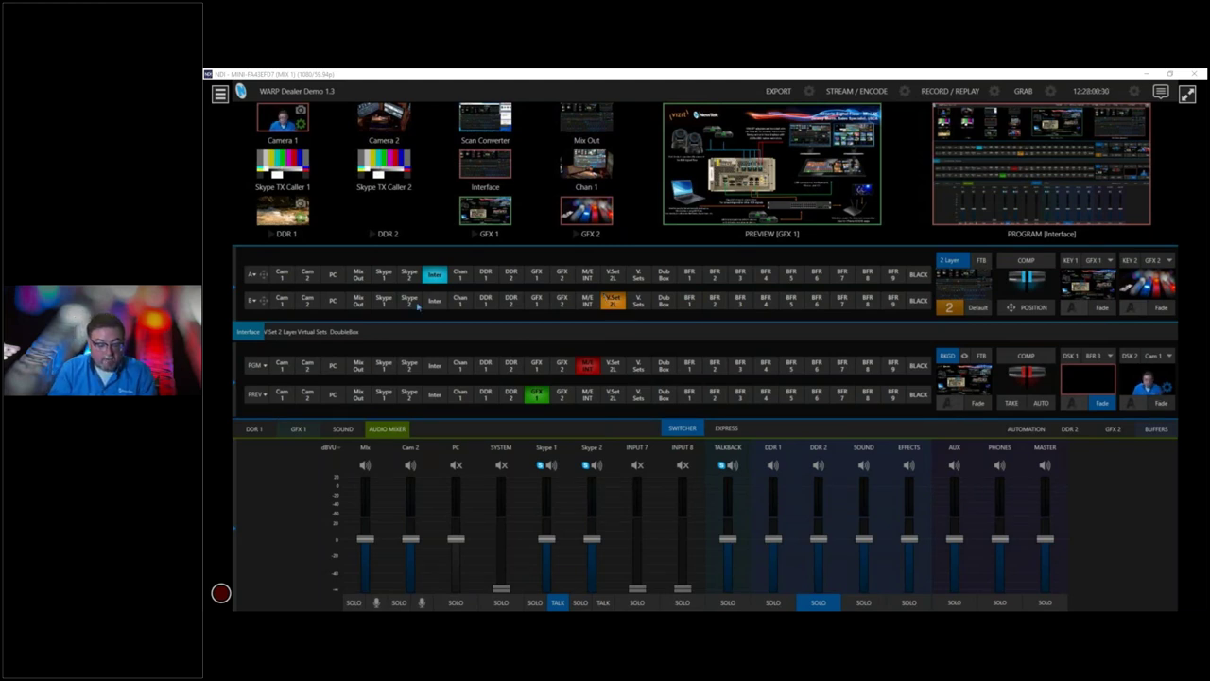
Show the Virtual Sets M/E in the switcher's M/E row
left_click(309, 336)
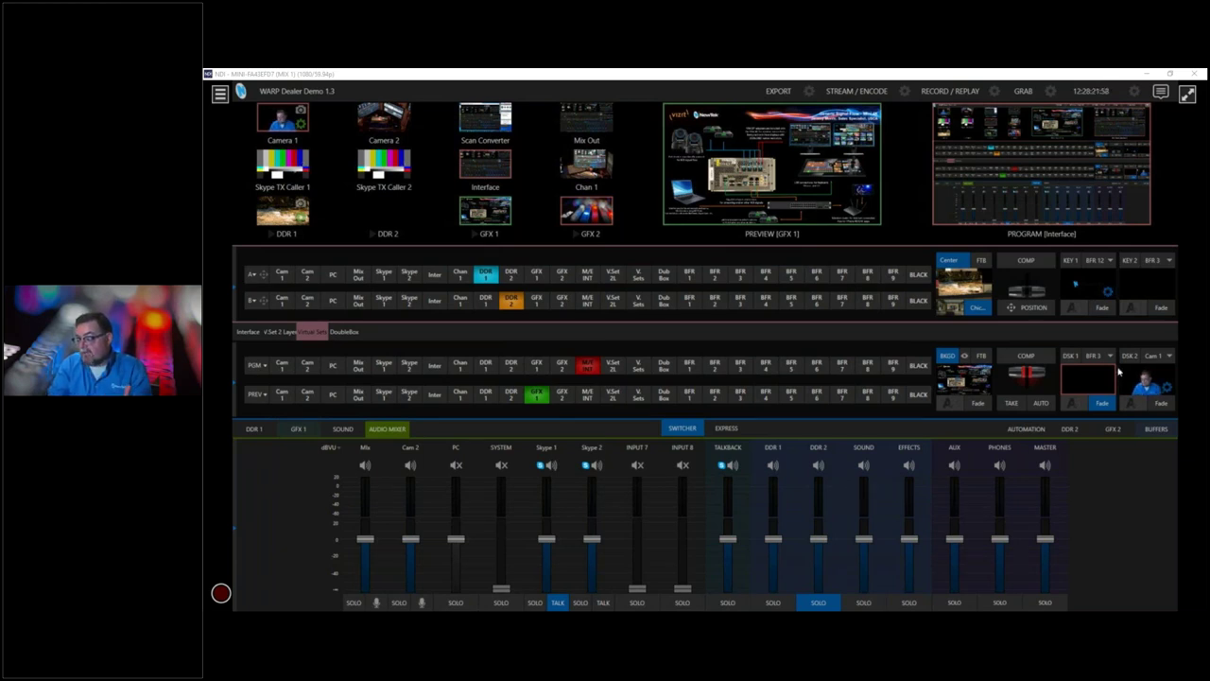
mouse_move(1117, 386)
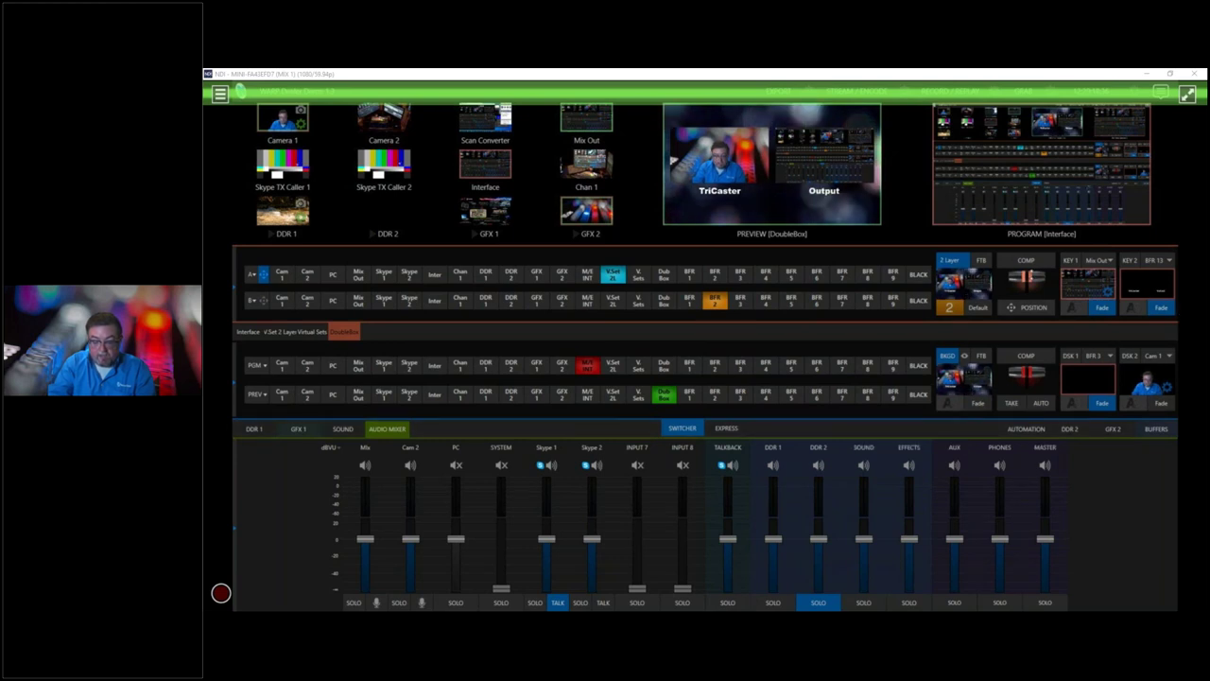
Recall the DoubleBox M/E's Left Side, Dual Display and Right Side COMP presets in turn, ending on Dual Display
left_click(953, 278)
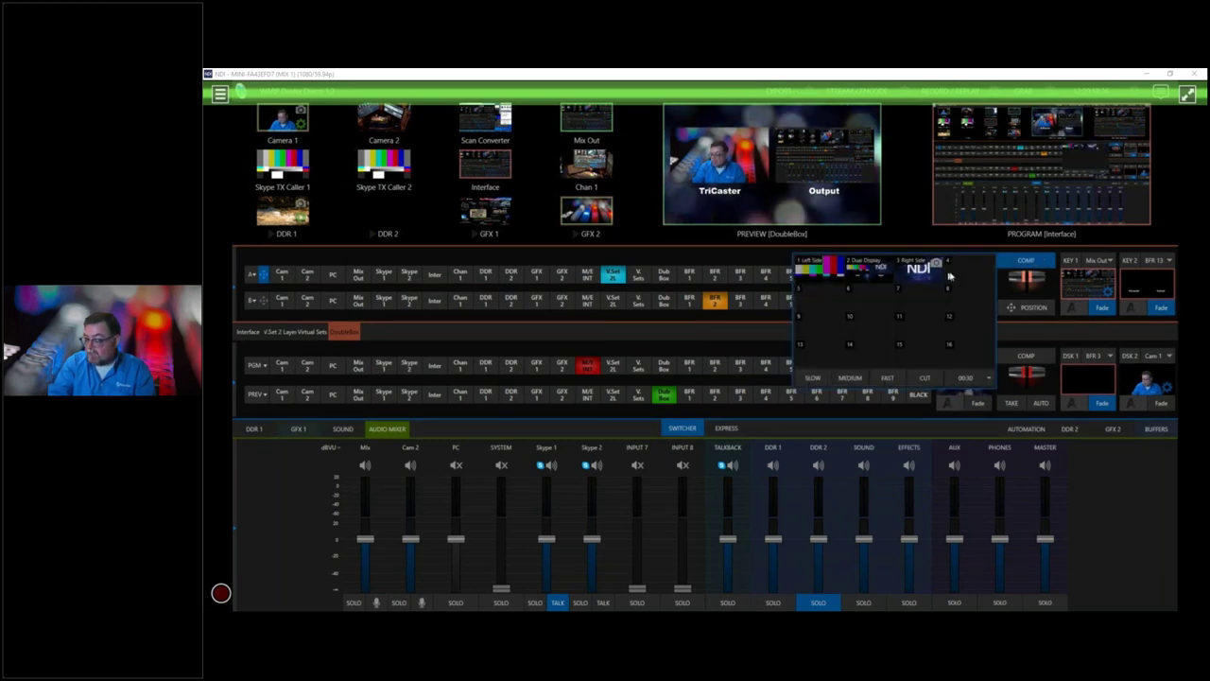
left_click(819, 278)
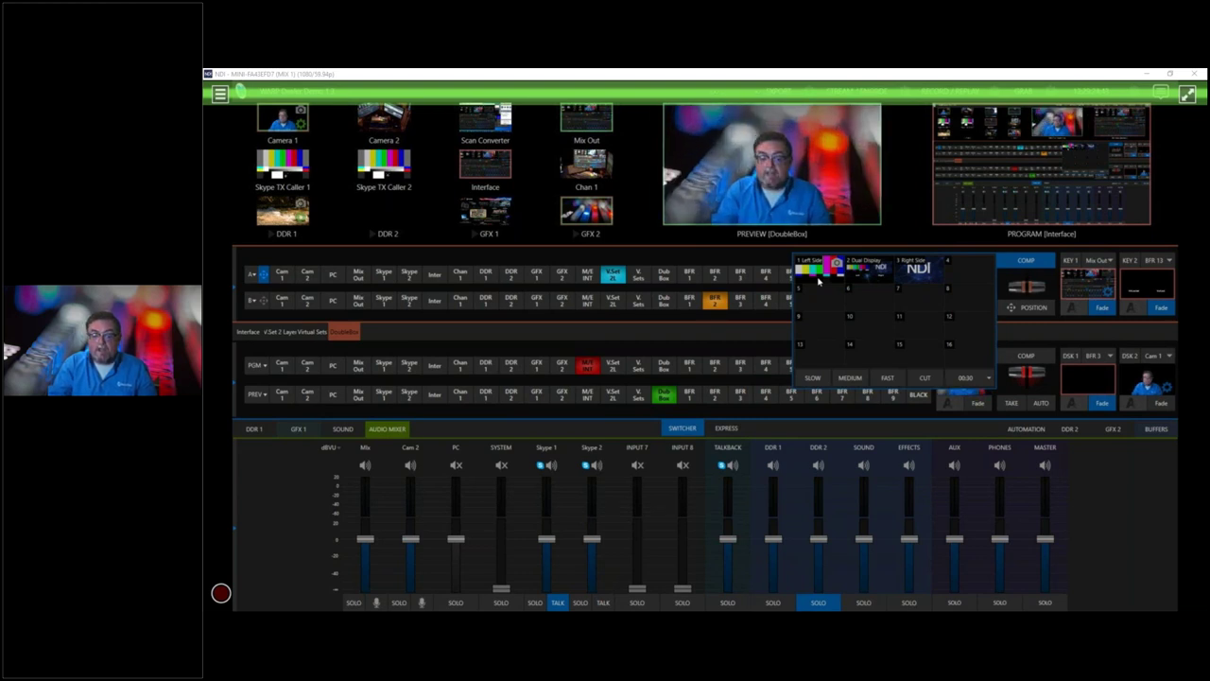
left_click(864, 276)
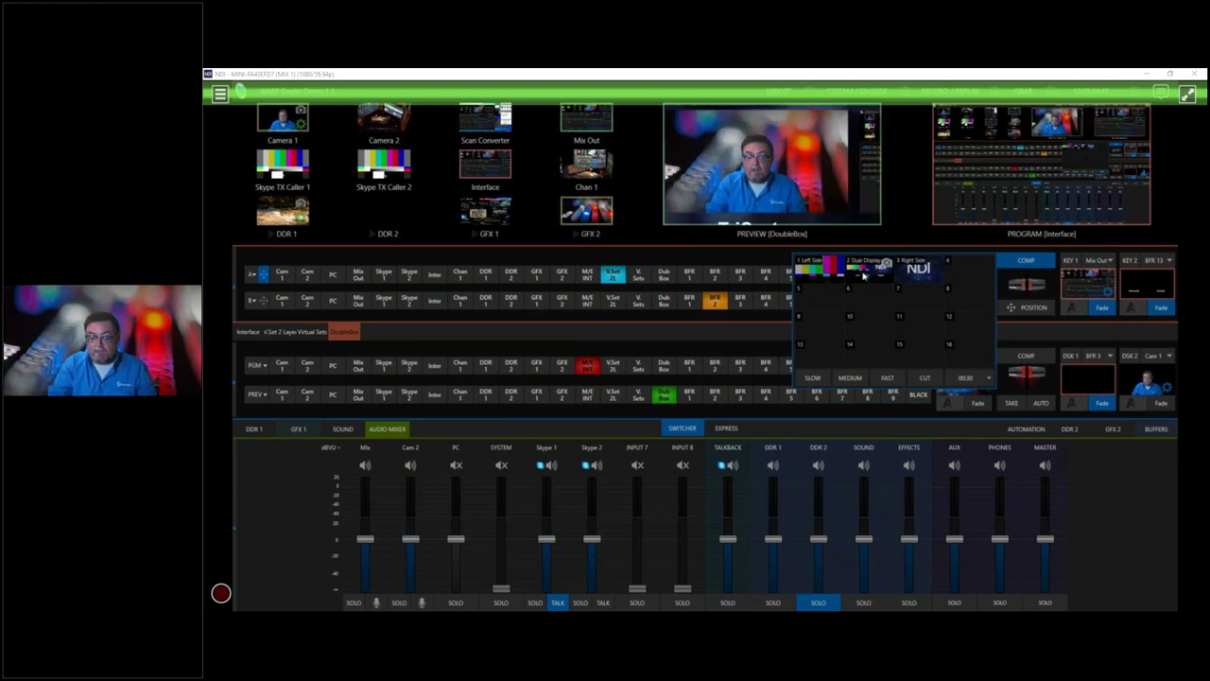
left_click(916, 274)
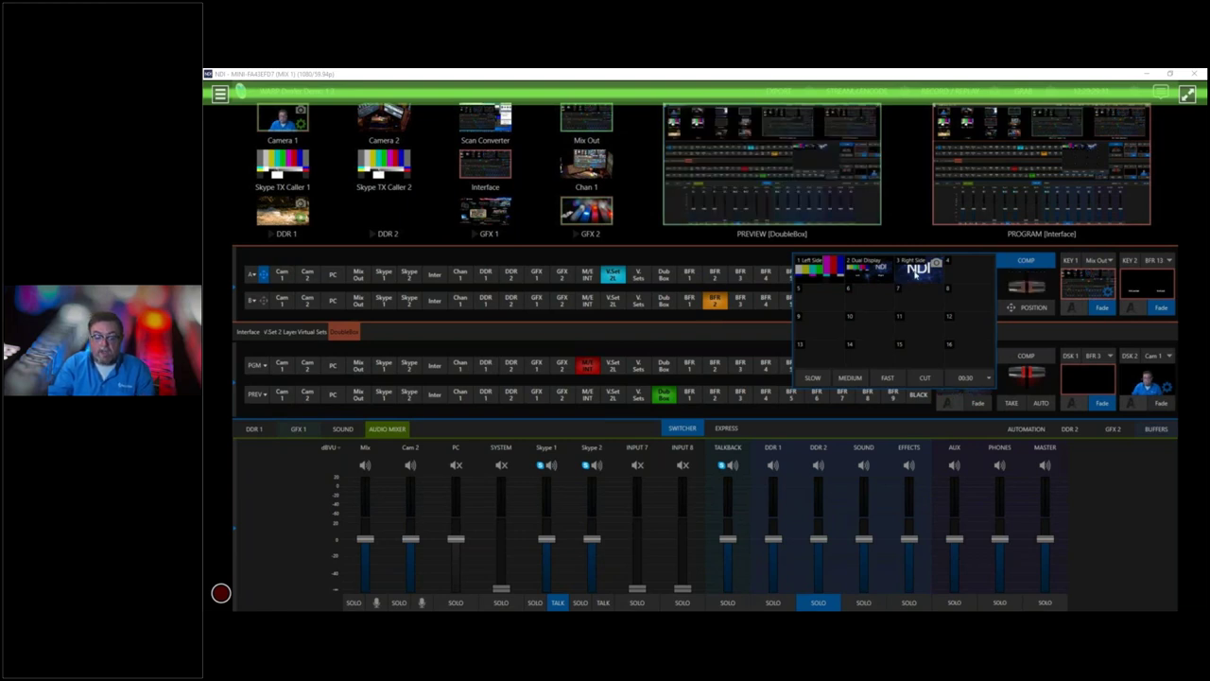
left_click(866, 283)
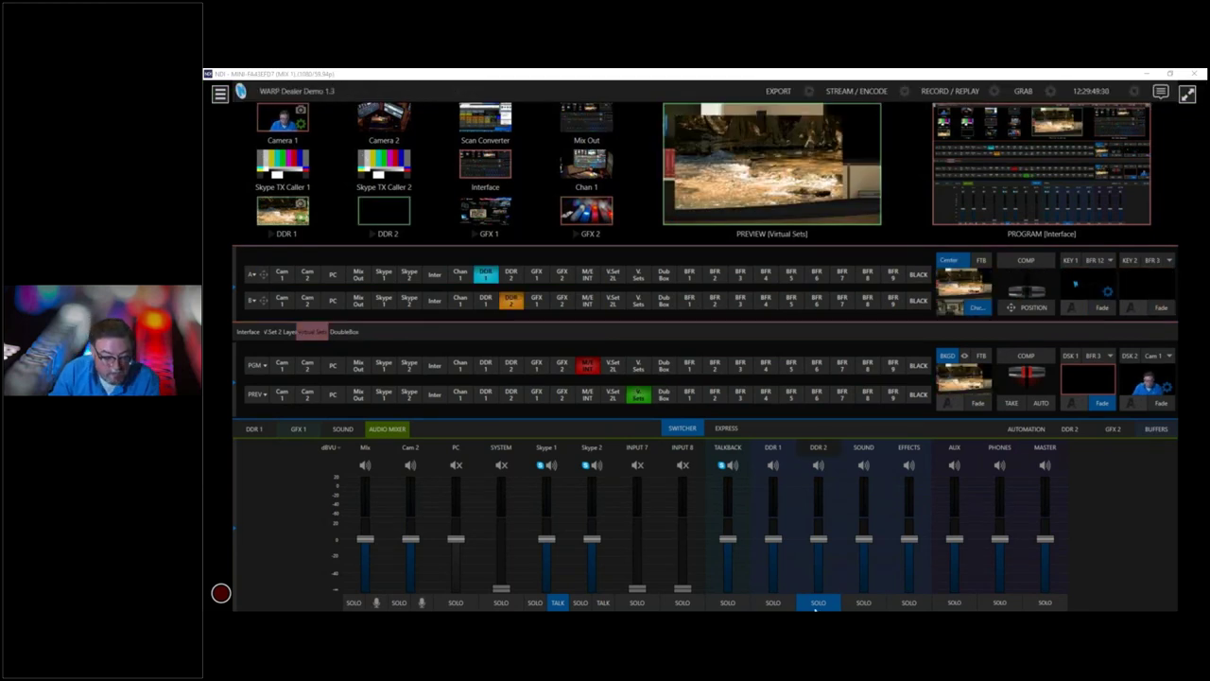
Play the F A Seated clip in DDR 1 and mute the DDR 1 channel in the audio mixer
mouse_move(624, 85)
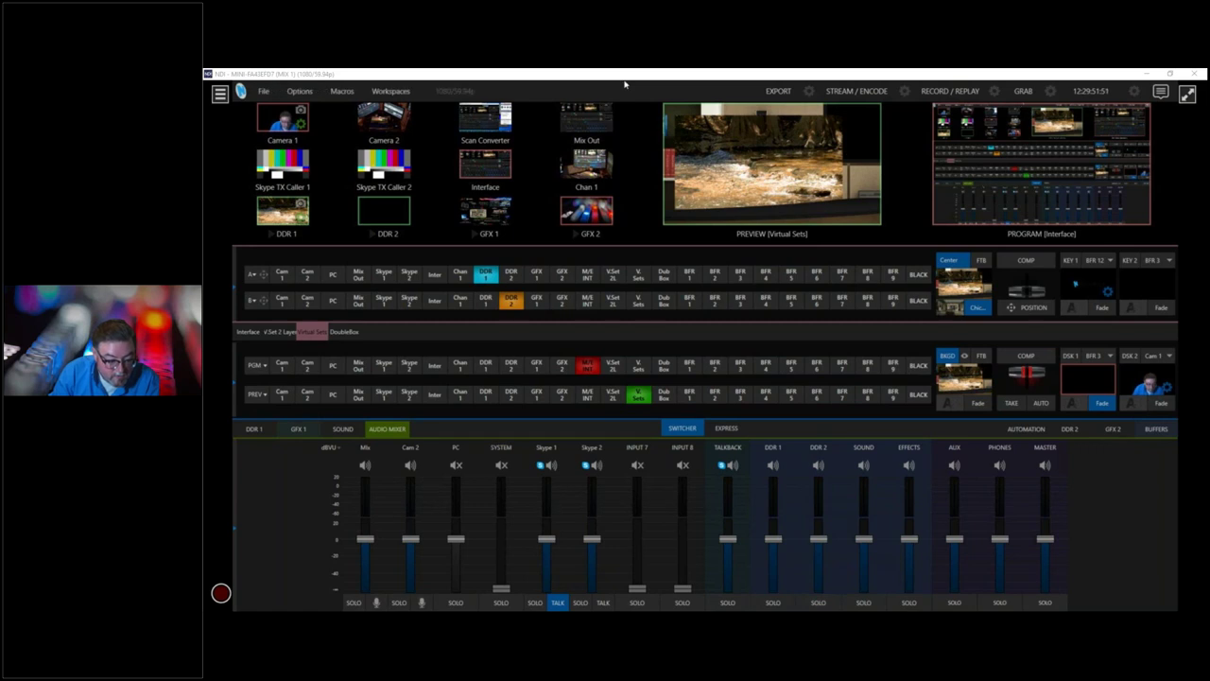
left_click(253, 429)
left_click(237, 461)
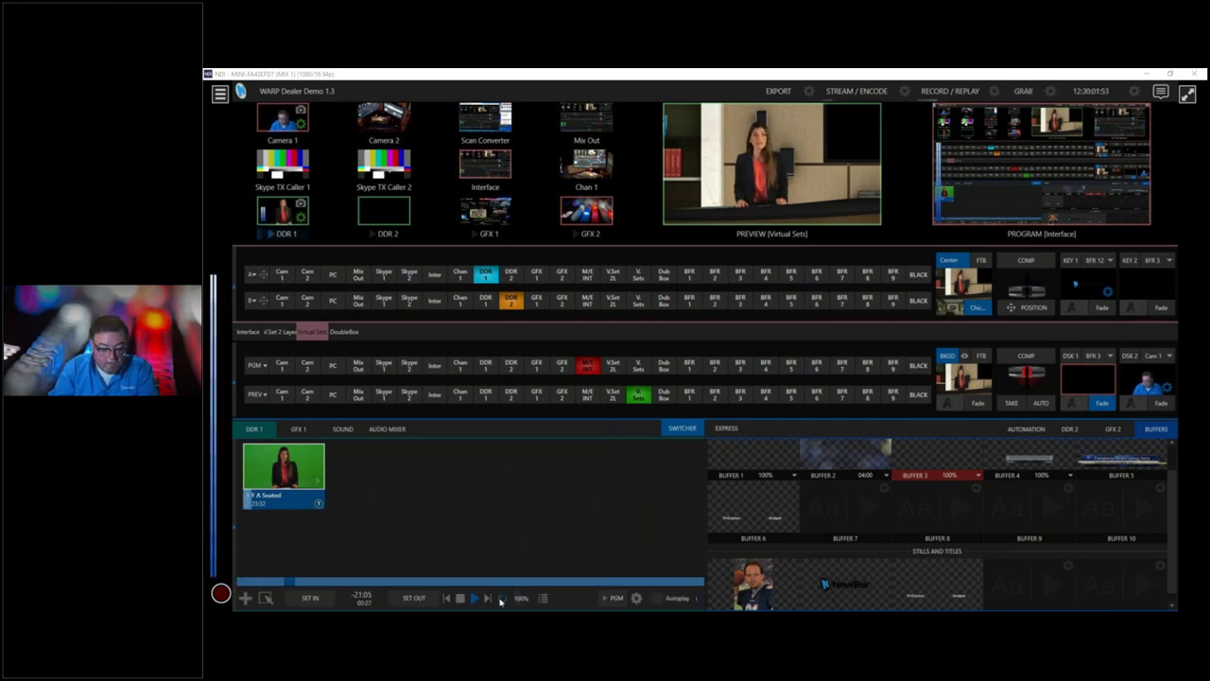
left_click(387, 428)
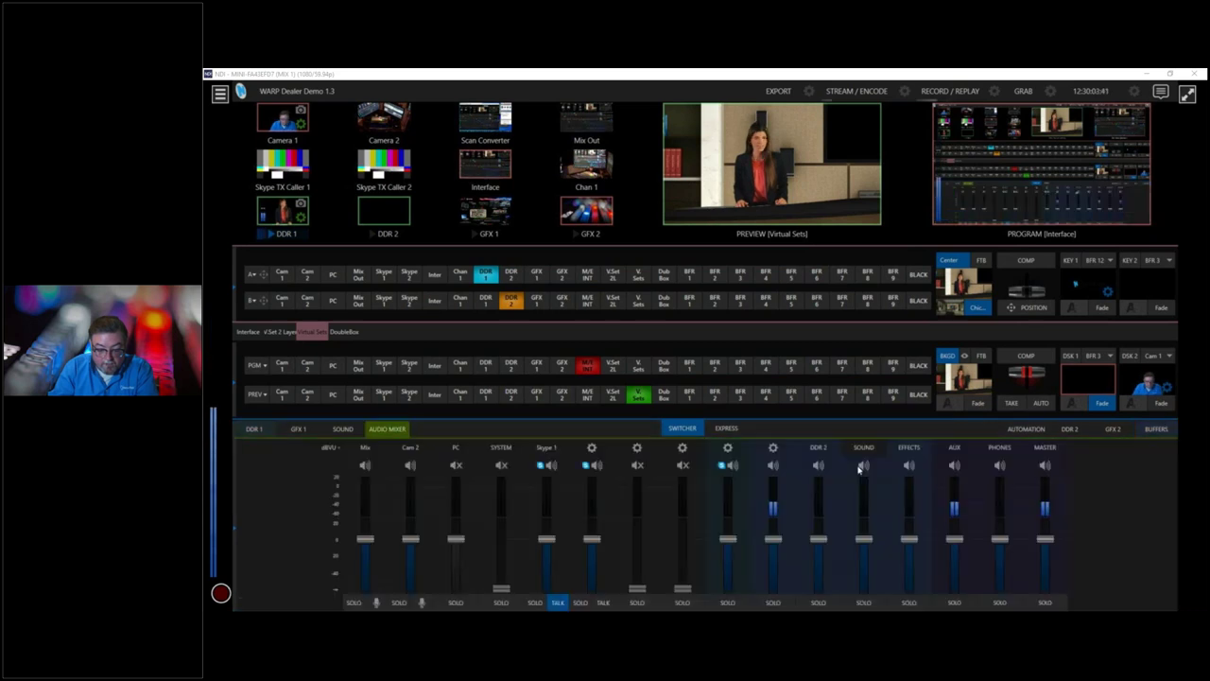
left_click(772, 465)
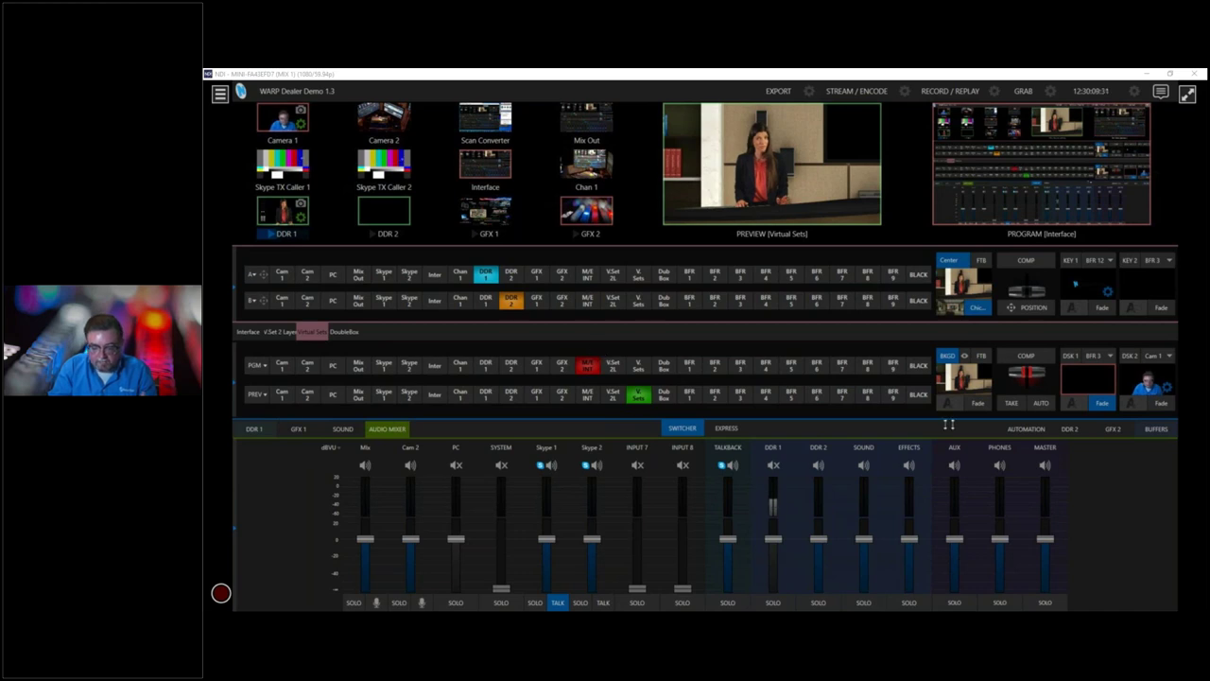
Add the Vegas Night Lights clip from the NewTek (NTSC) clips to DDR 2
left_click(1080, 431)
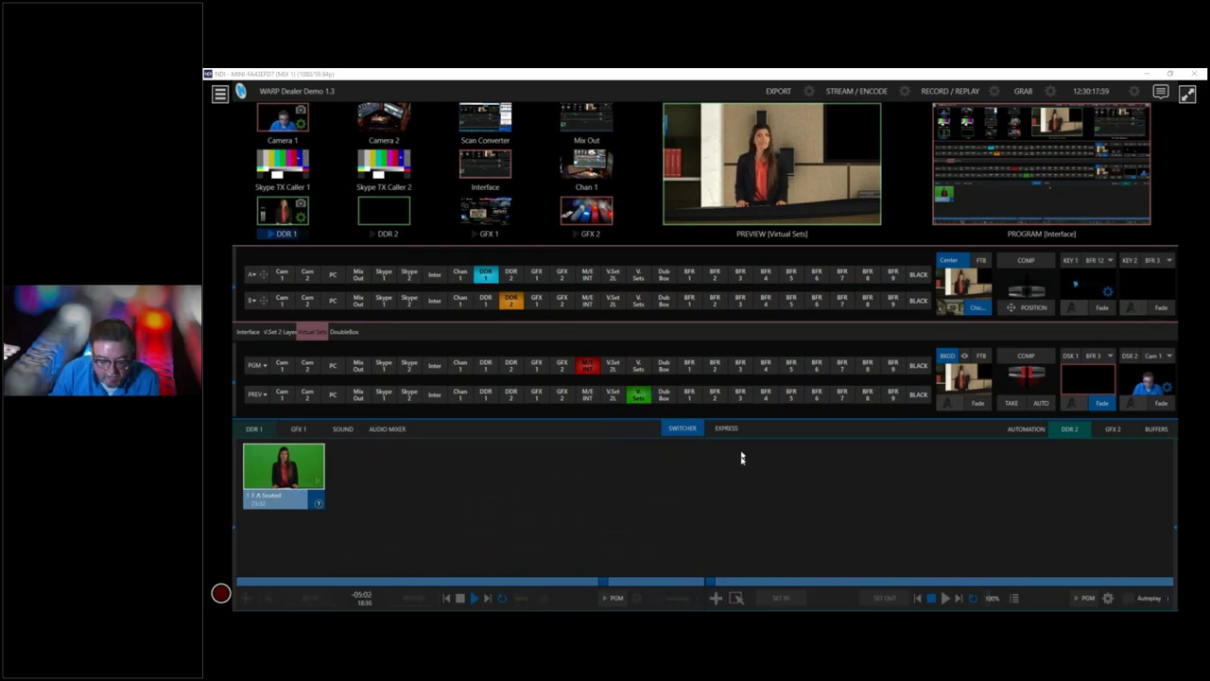
left_click(716, 597)
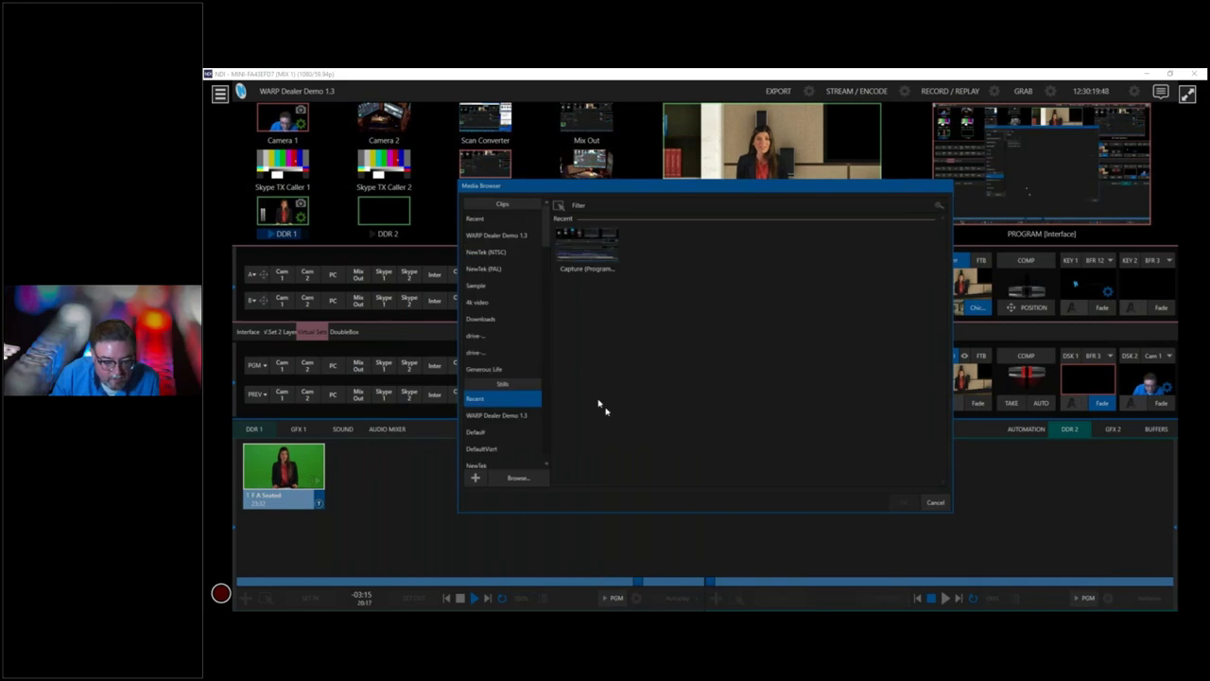
left_click(484, 252)
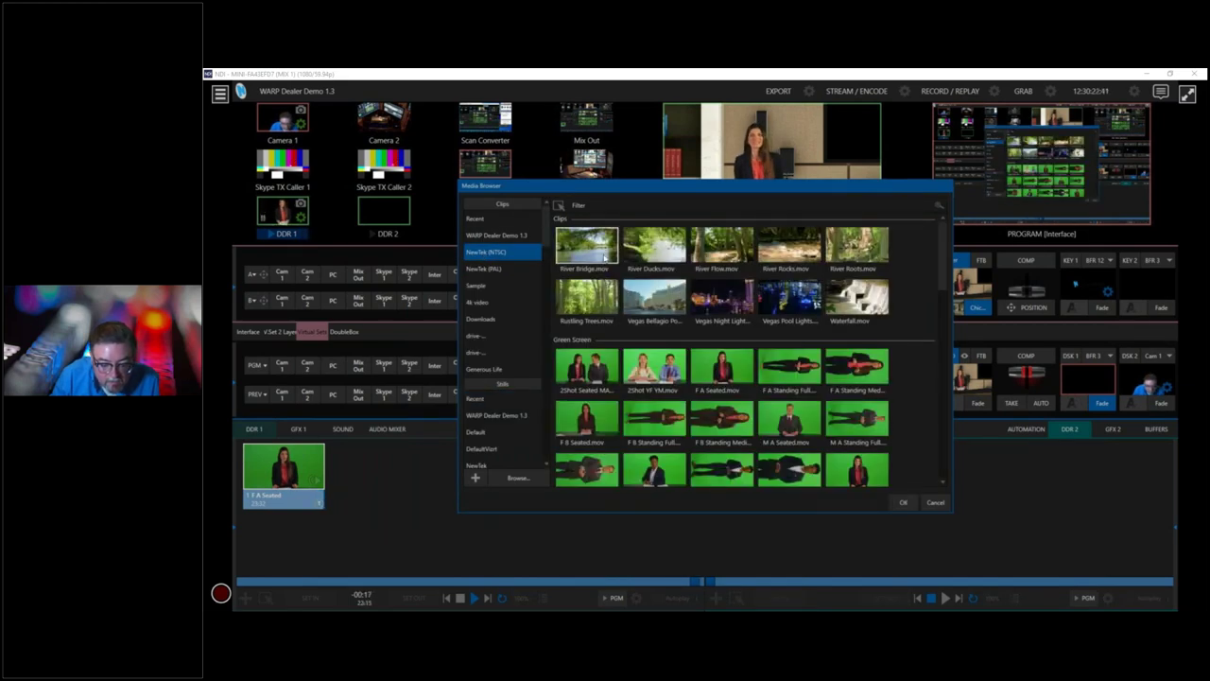
left_click(721, 297)
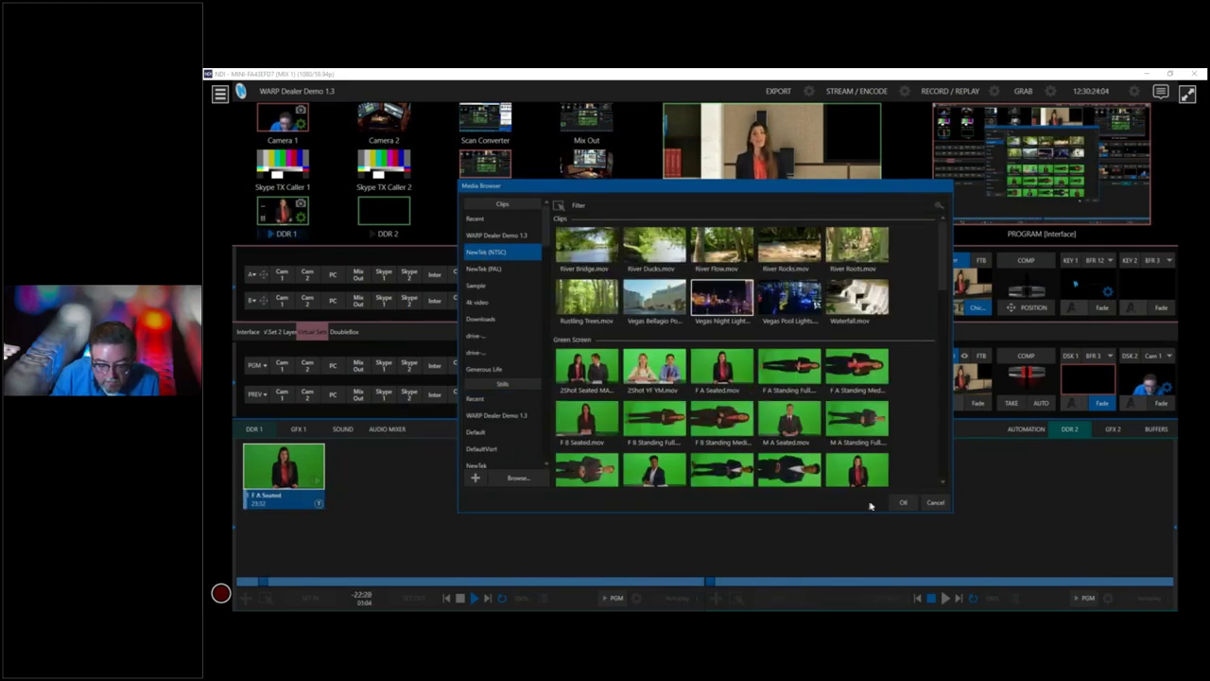
left_click(899, 502)
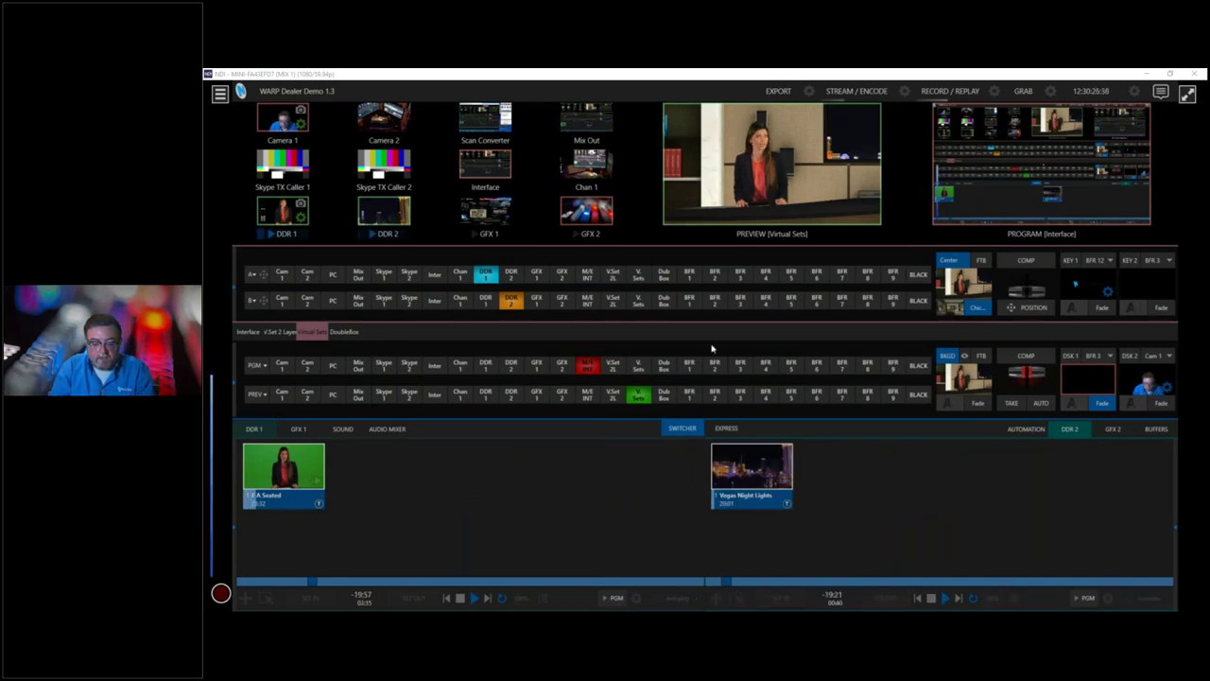
Recall the Virtual Sets M/E's extra-wide, close-up, wide and wall COMP presets in turn, ending on the wall view
left_click(1034, 264)
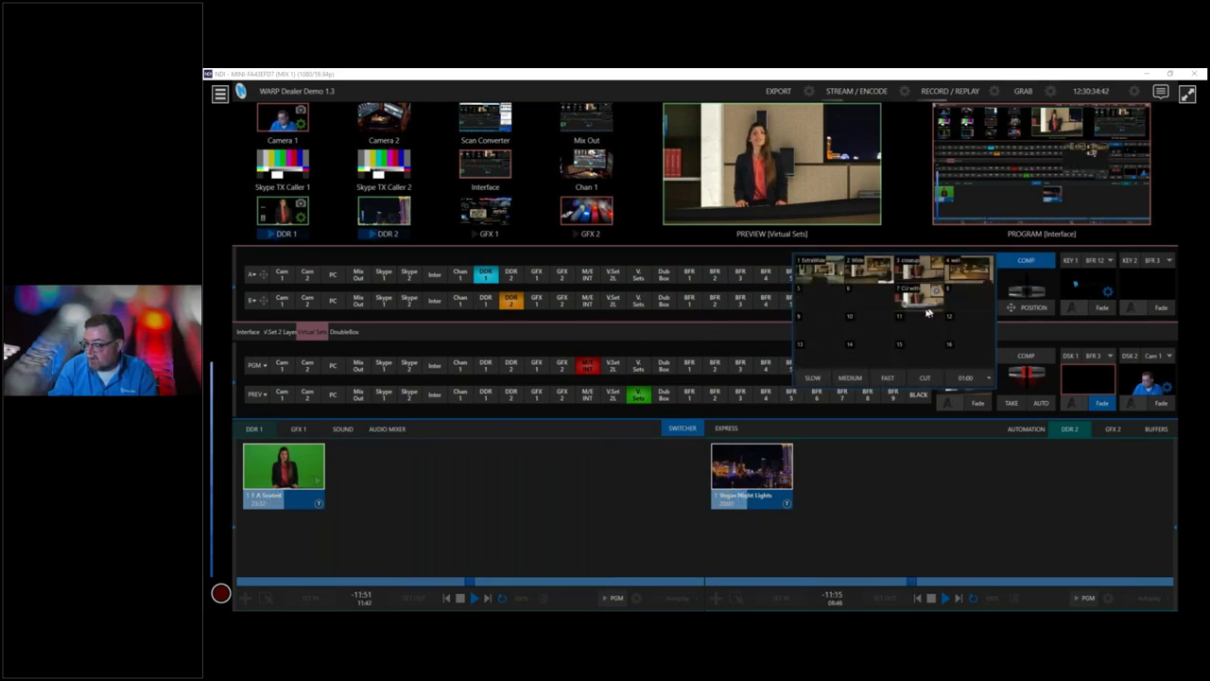
left_click(817, 274)
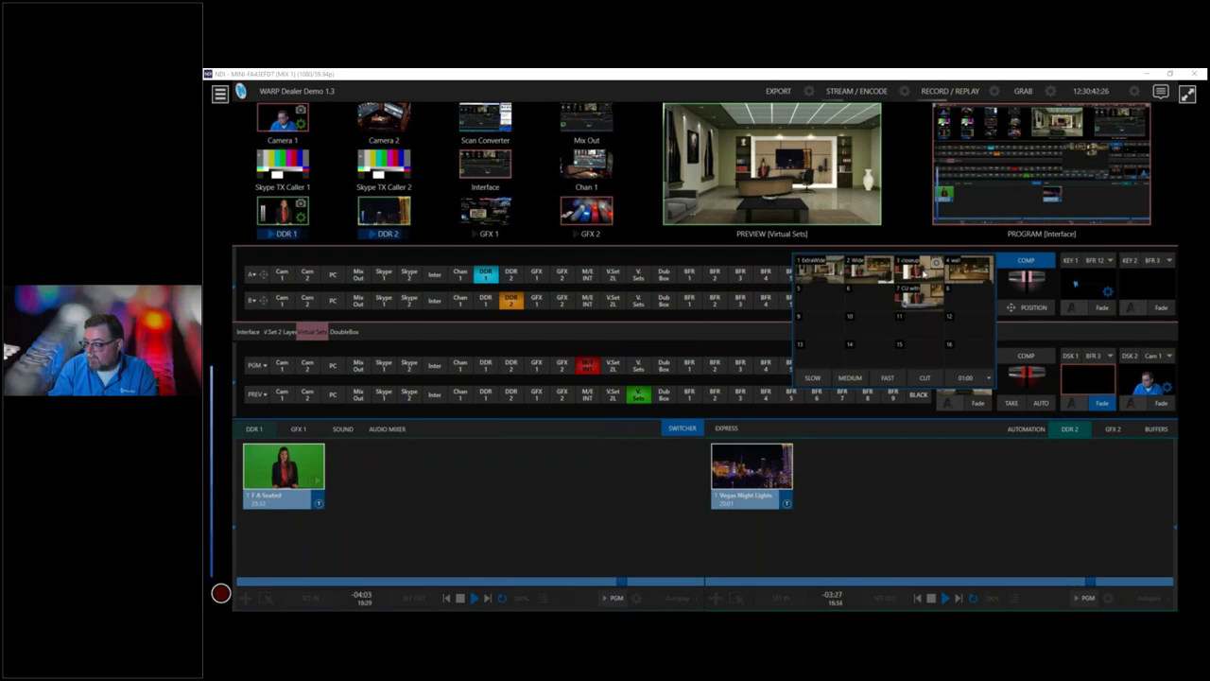
left_click(923, 274)
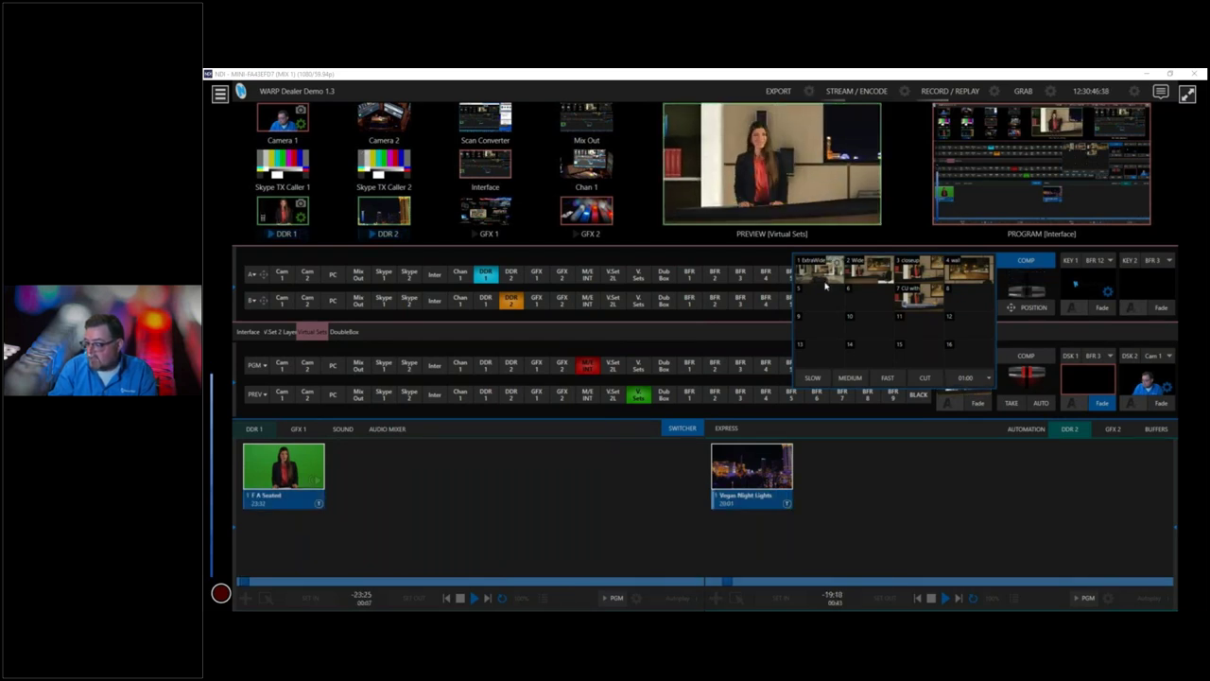
left_click(863, 273)
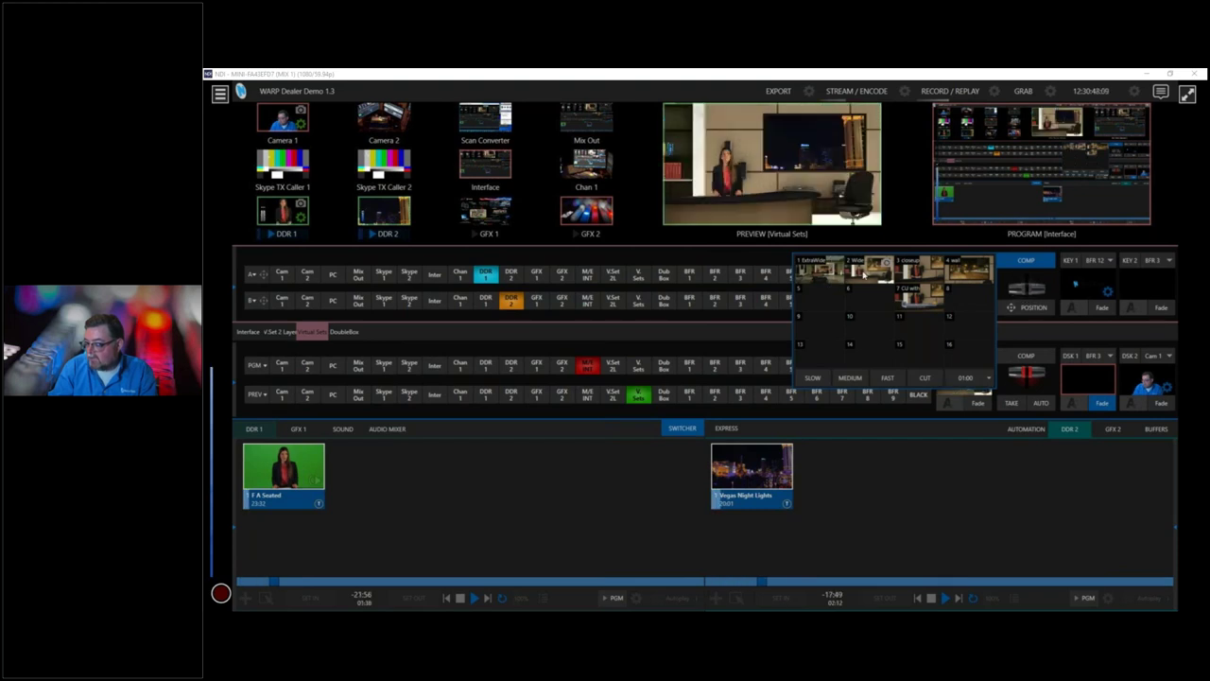
left_click(978, 281)
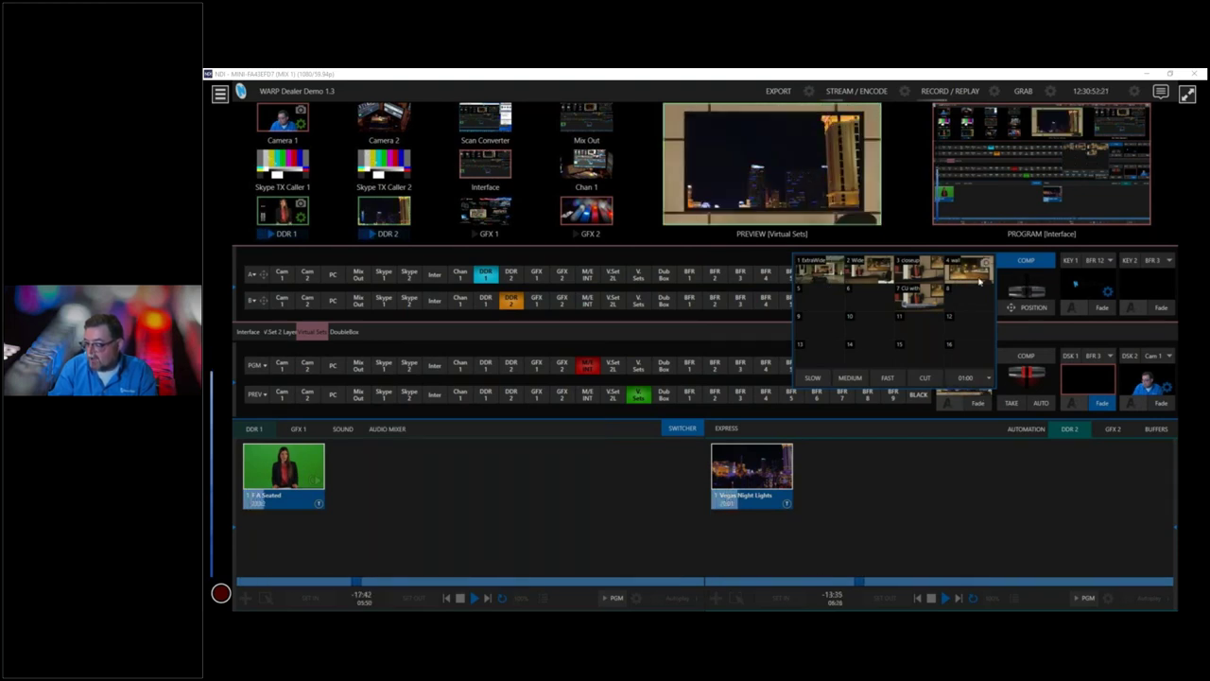
Recall the Virtual Sets M/E's close-up and Wide COMP presets in turn and assign V.Set 2L to its B row
left_click(926, 281)
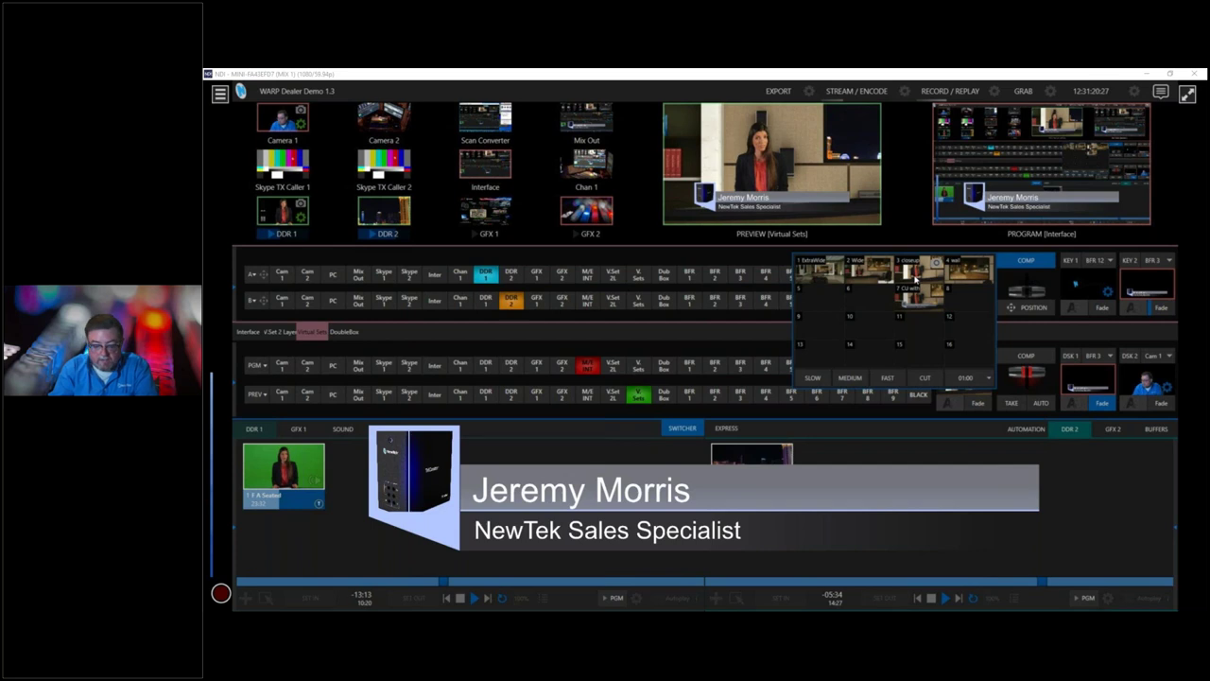
left_click(875, 280)
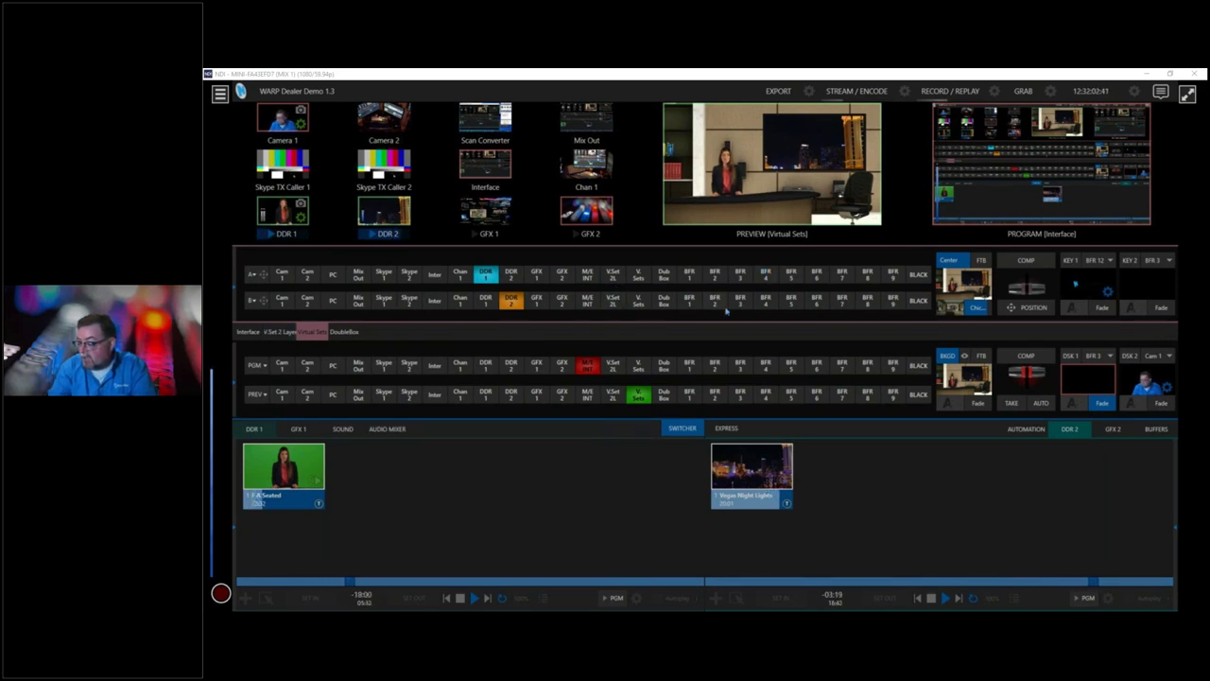
left_click(613, 302)
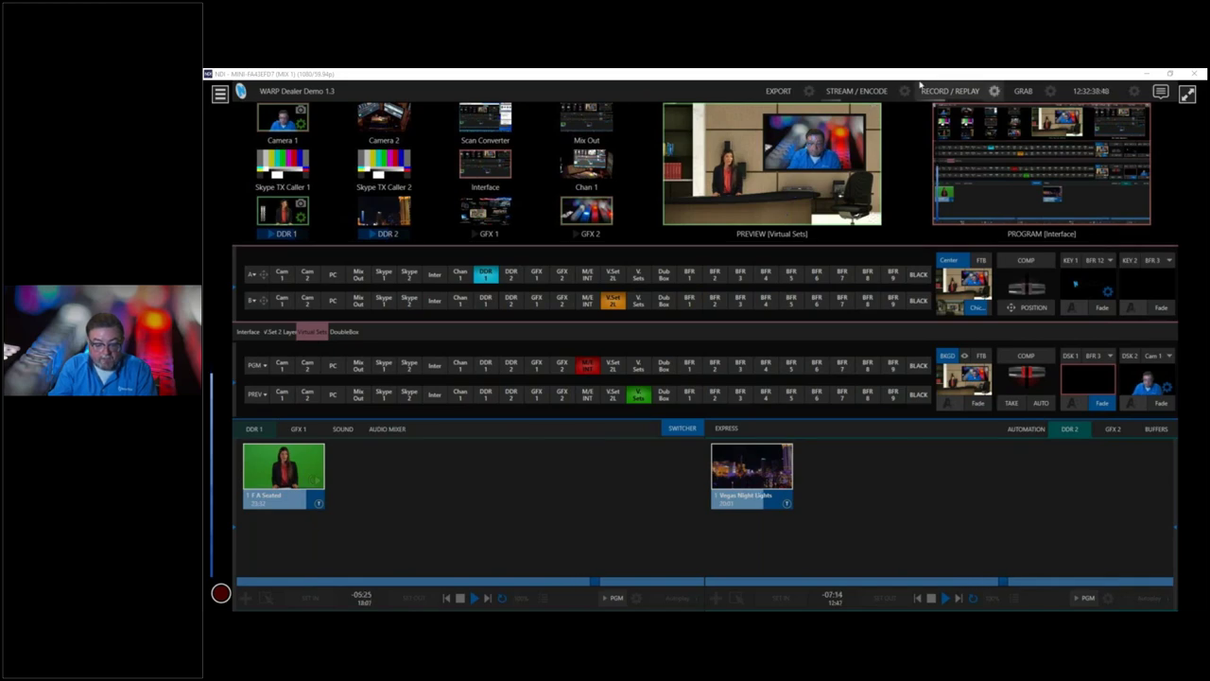
left_click(986, 404)
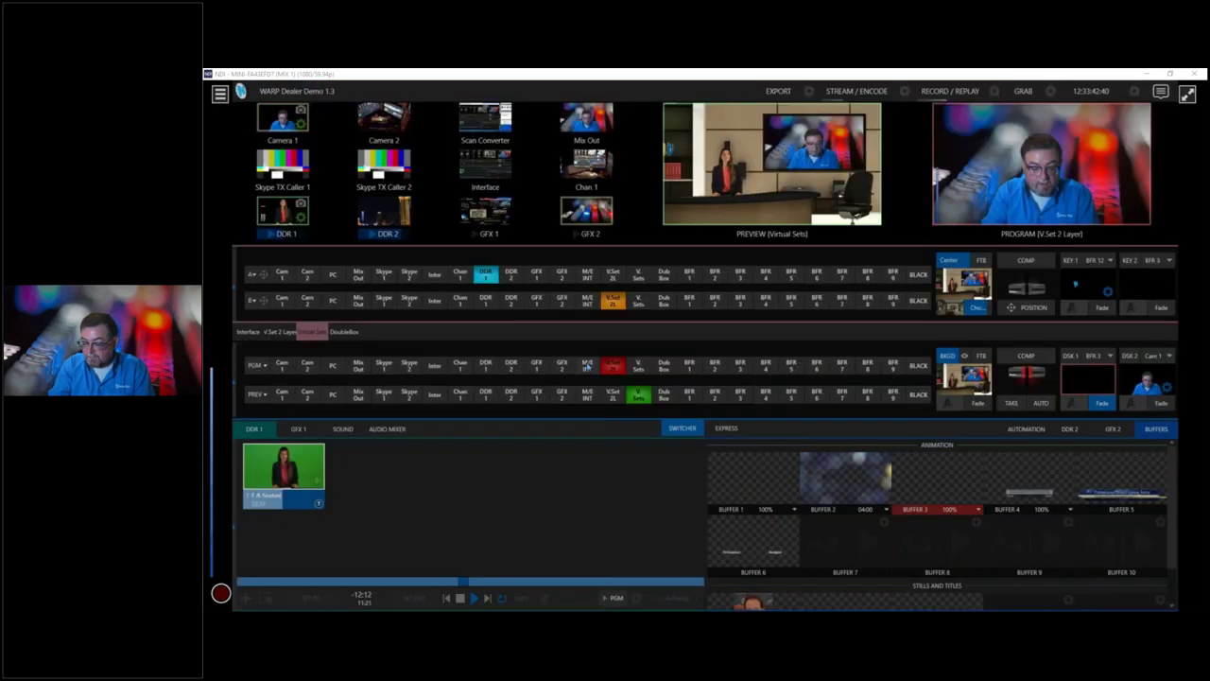
Apply the LT No Live layer preset to the Buffer 3 title, then switch it to the Off preset
mouse_move(976, 497)
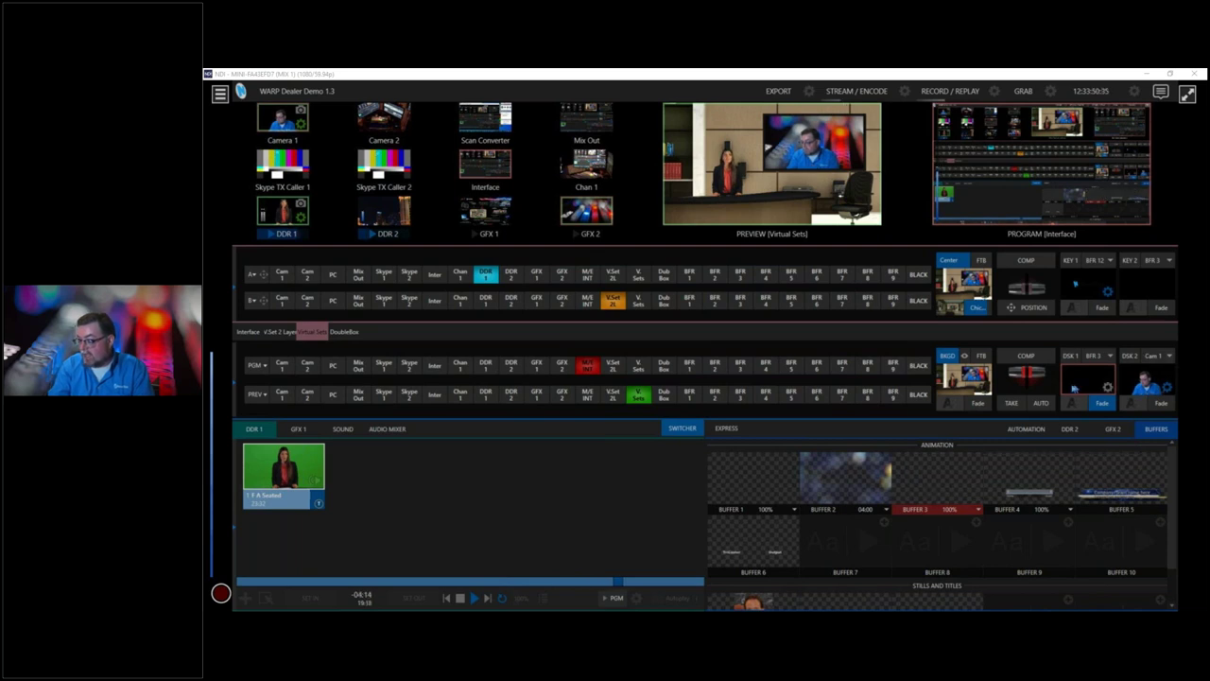
left_click(977, 499)
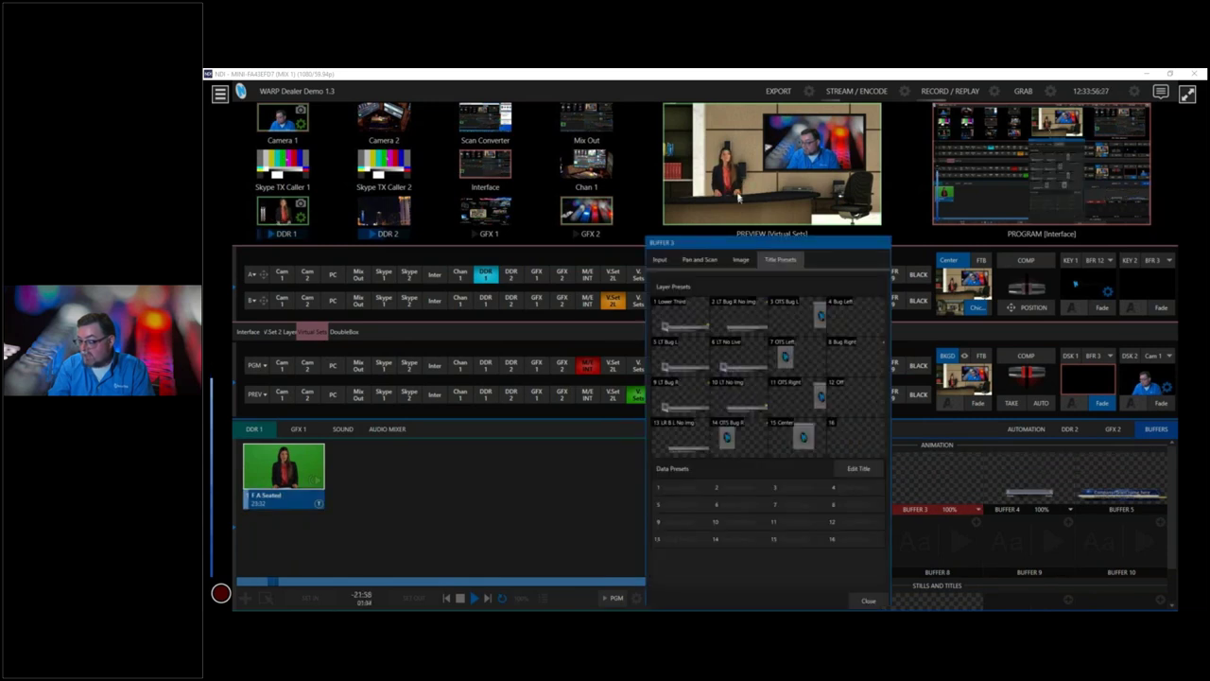
left_click_drag(715, 238, 692, 125)
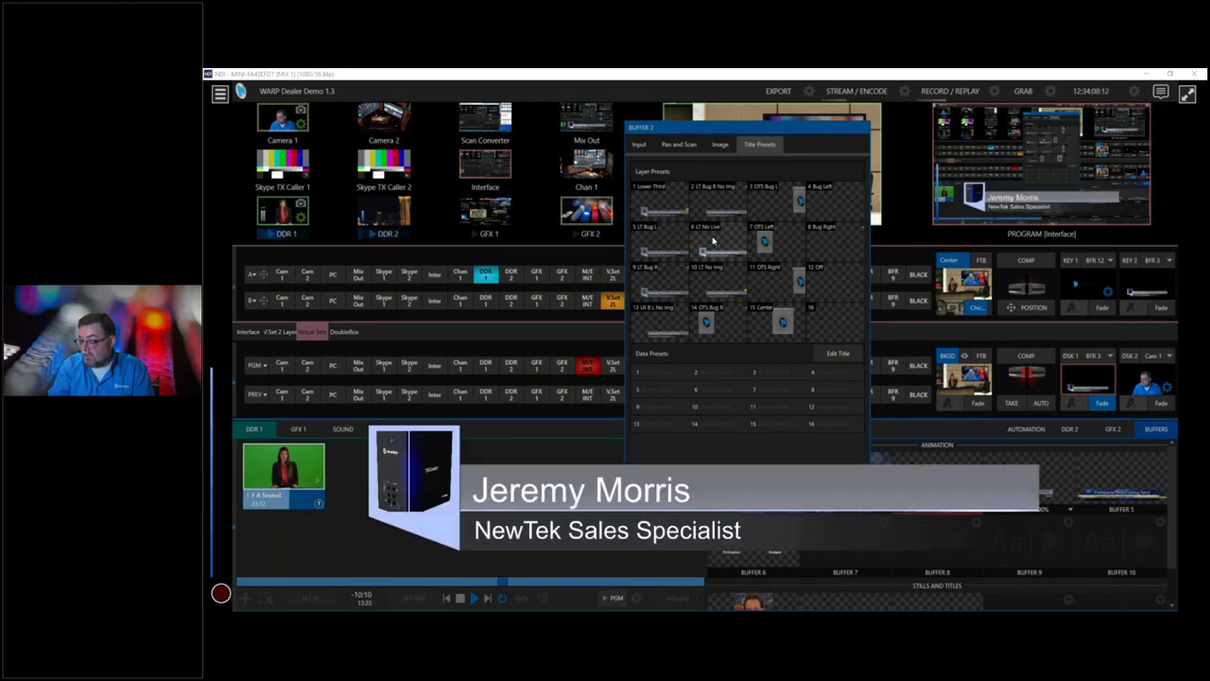
left_click_drag(770, 125, 703, 85)
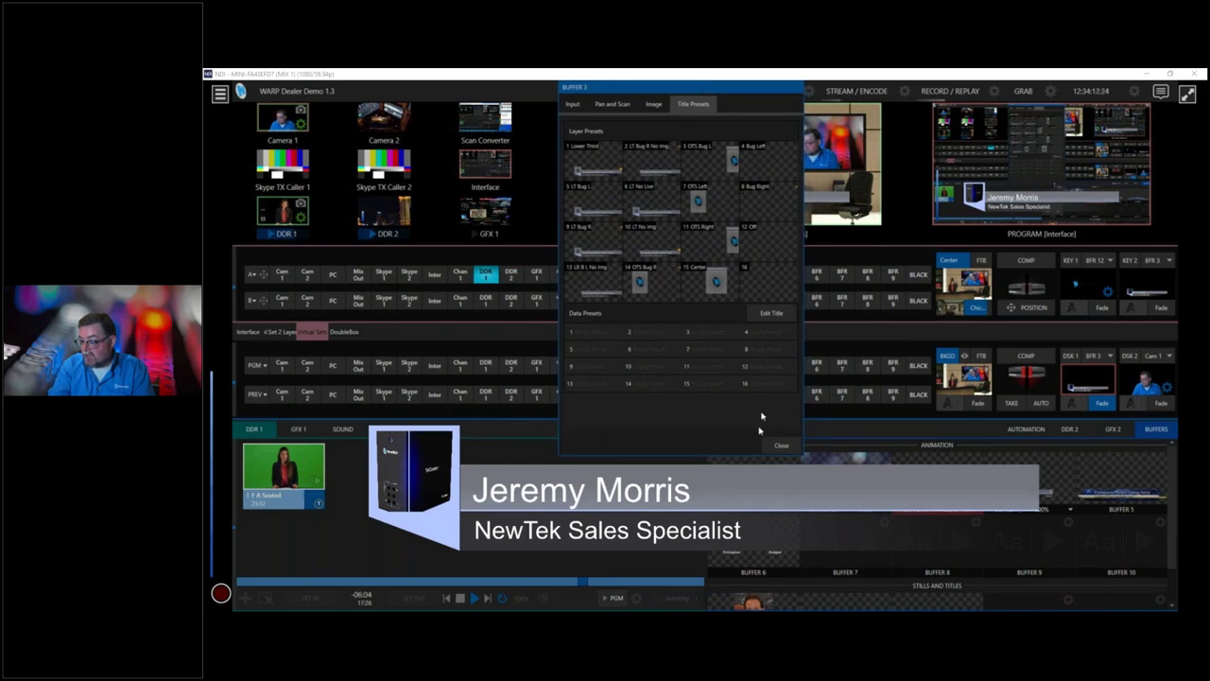
left_click(762, 227)
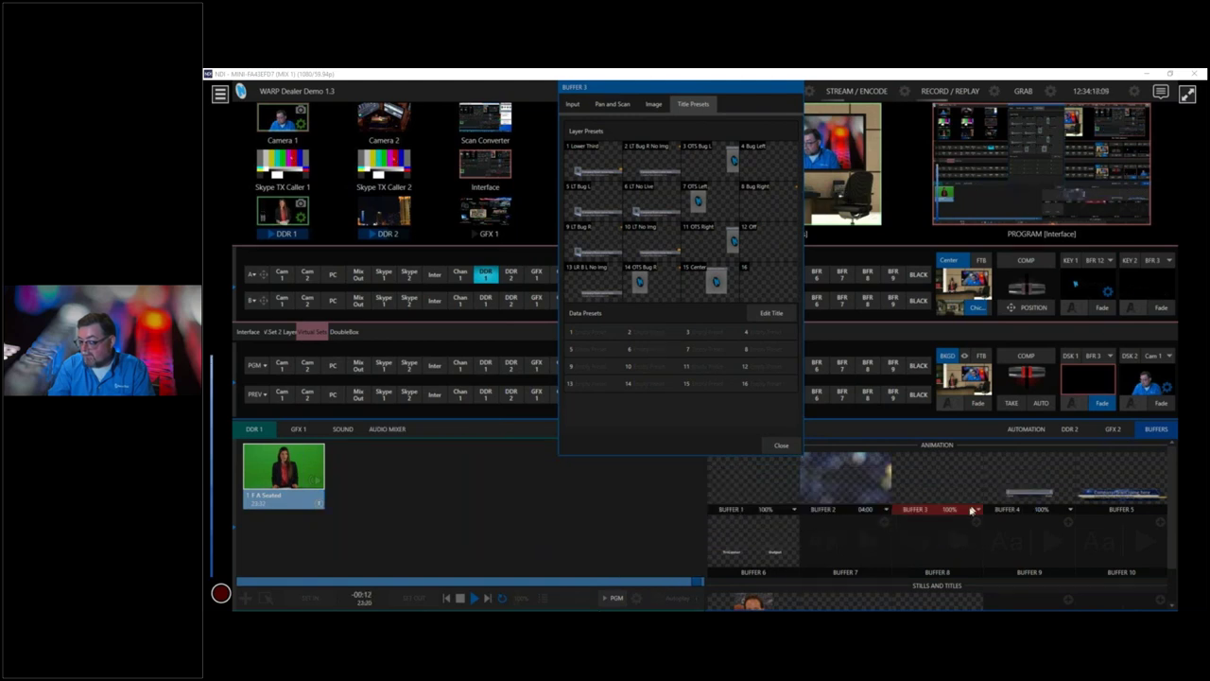
left_click(911, 498)
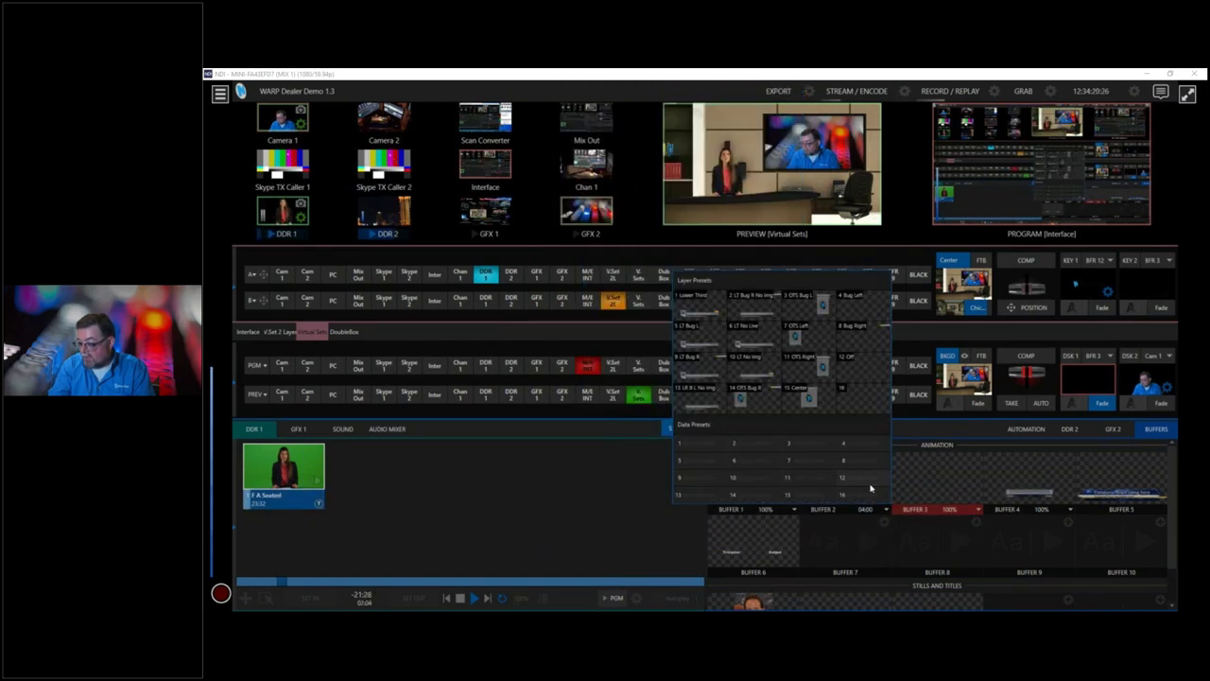
left_click(905, 500)
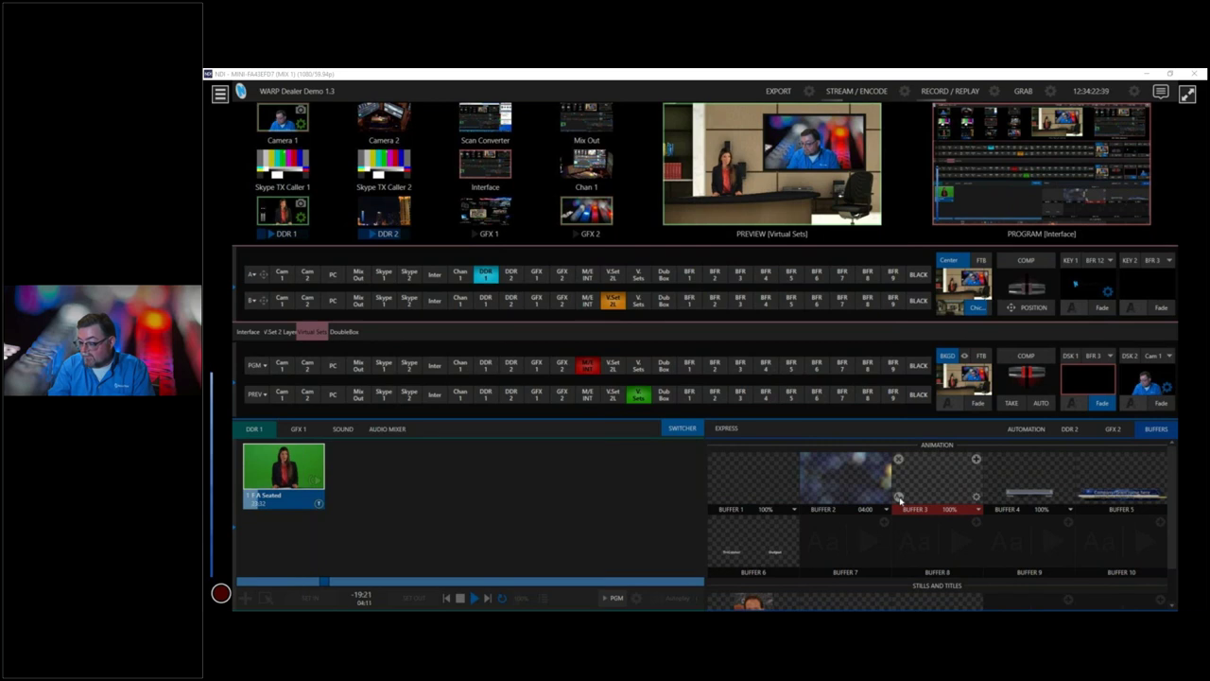
left_click(900, 499)
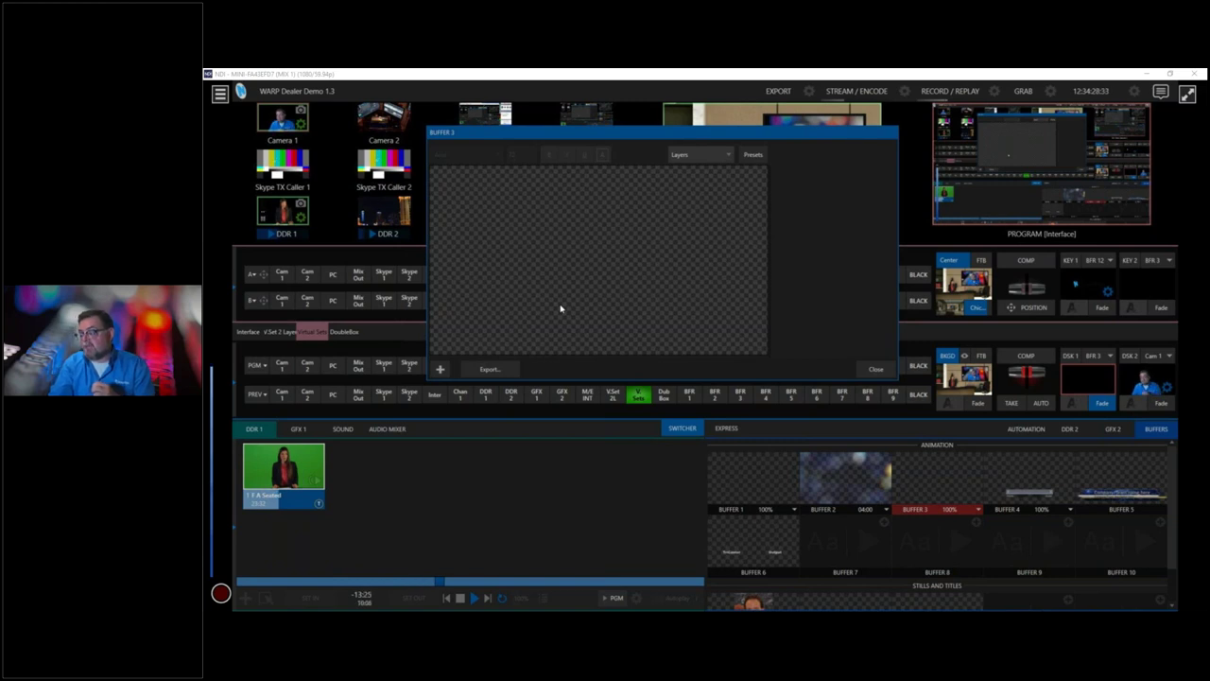
left_click(889, 376)
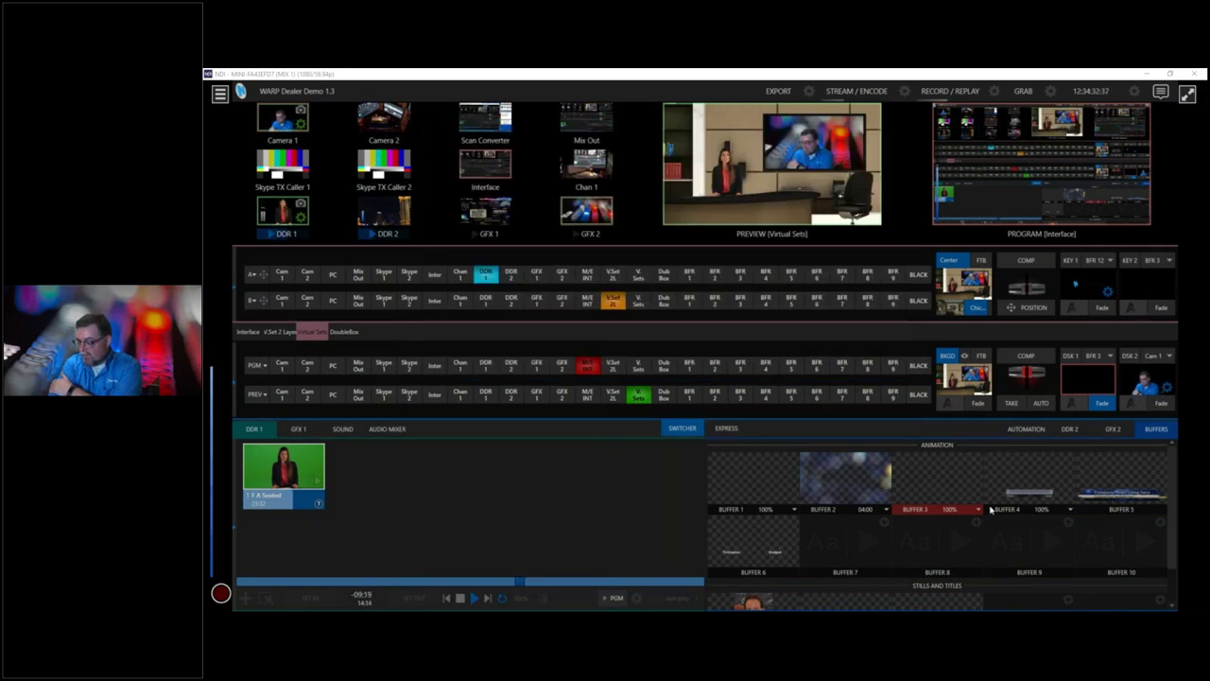
Recall the LT No Live layer preset for the Buffer 3 title and close its title presets
left_click(972, 497)
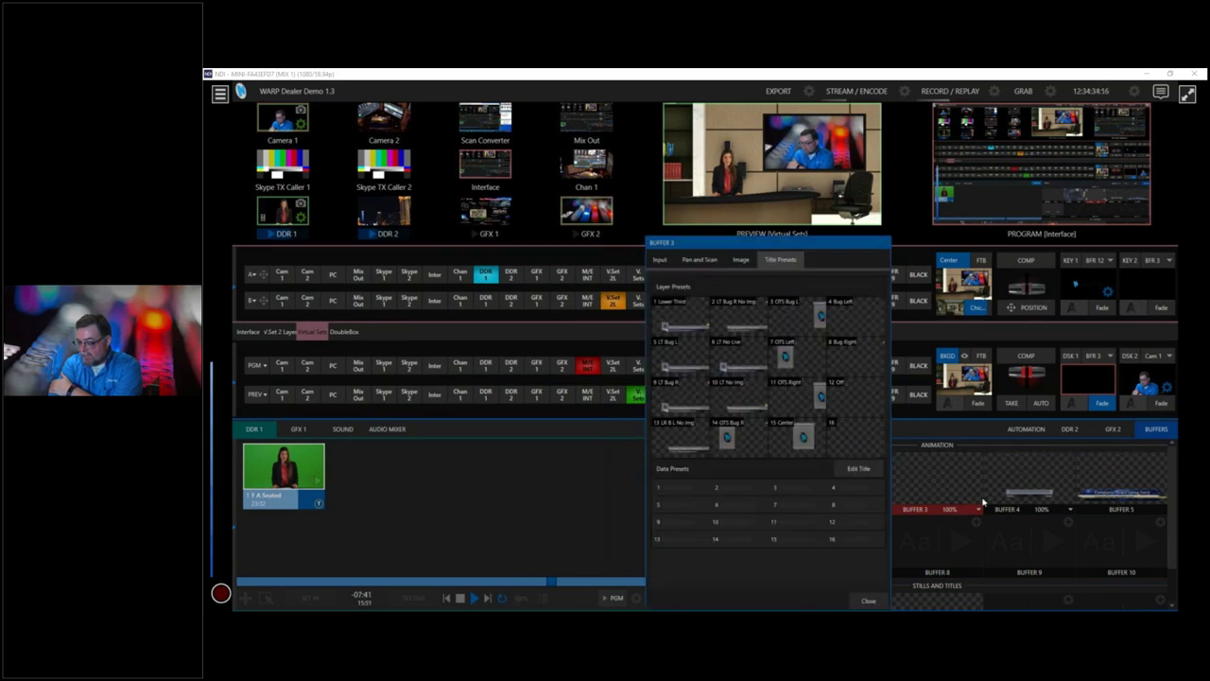
left_click(700, 346)
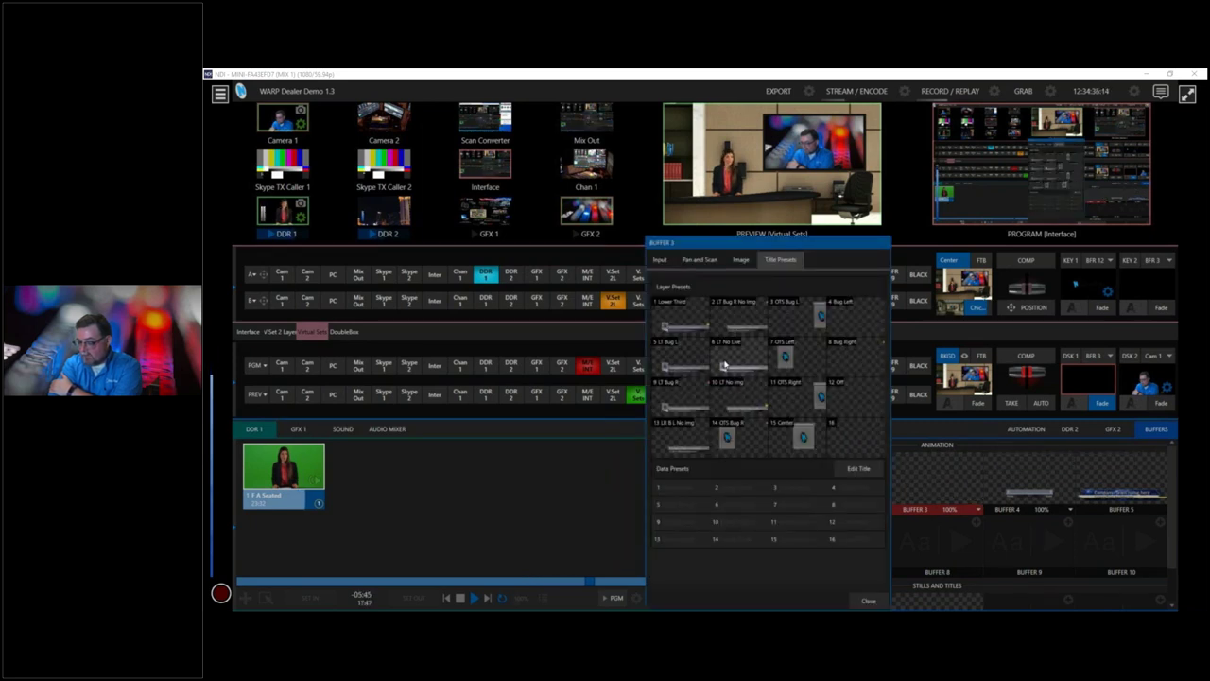
left_click_drag(761, 237, 491, 82)
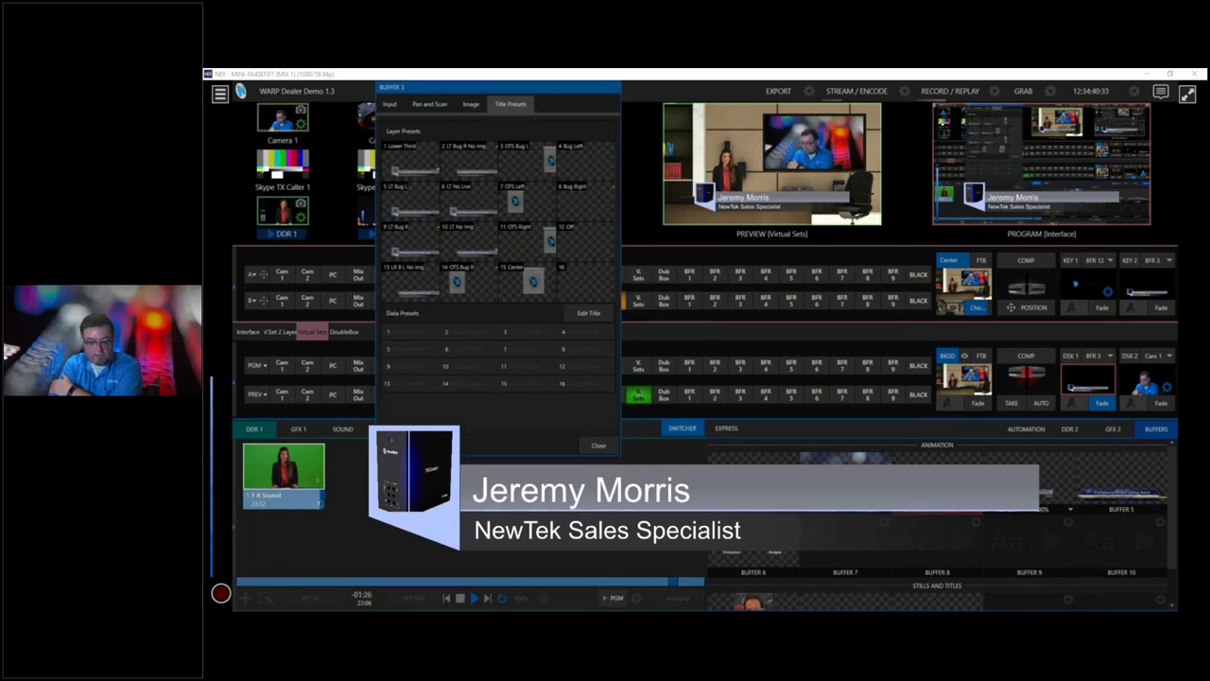
left_click(599, 446)
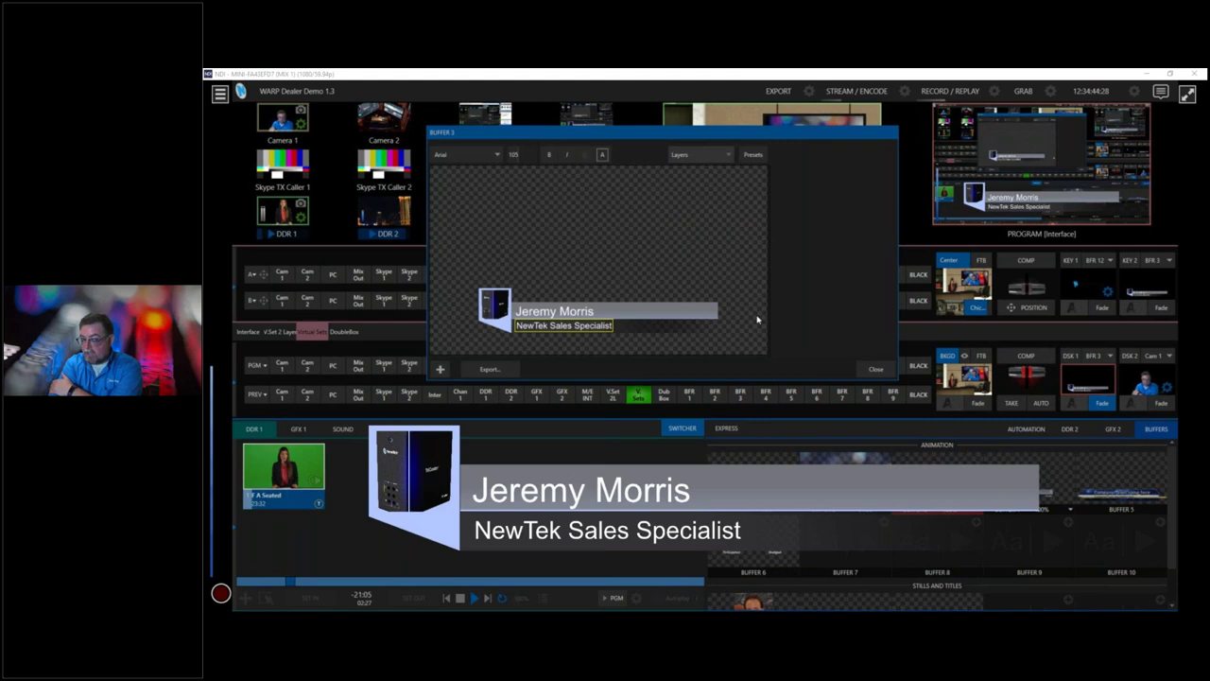
Change the name line of Buffer 3's lower third to the presenter's full name with middle initial and close the title editor
left_click(554, 313)
left_click(554, 313)
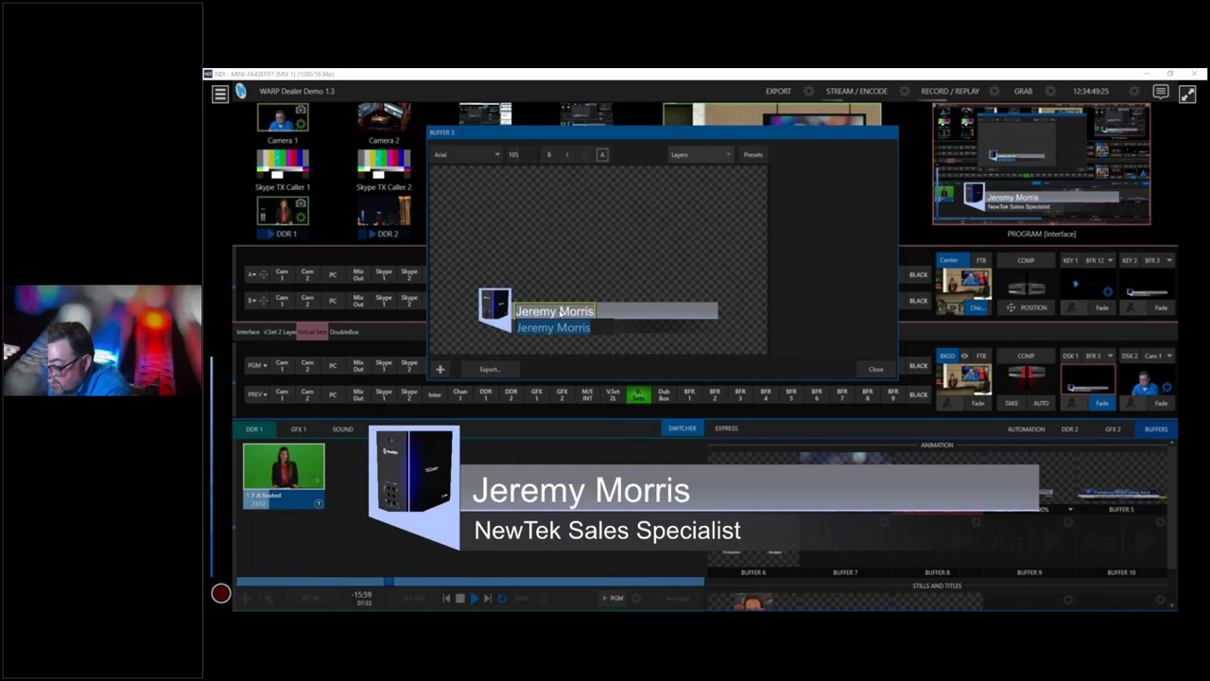
type("Jere")
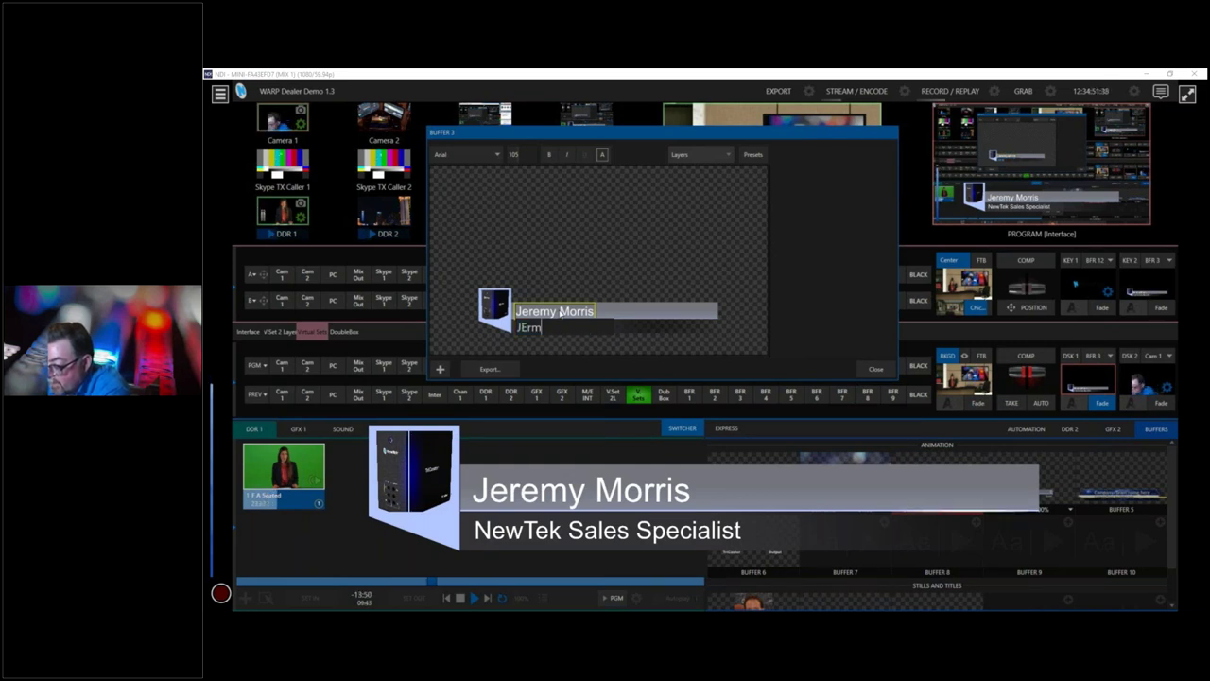
type("my D. Mo")
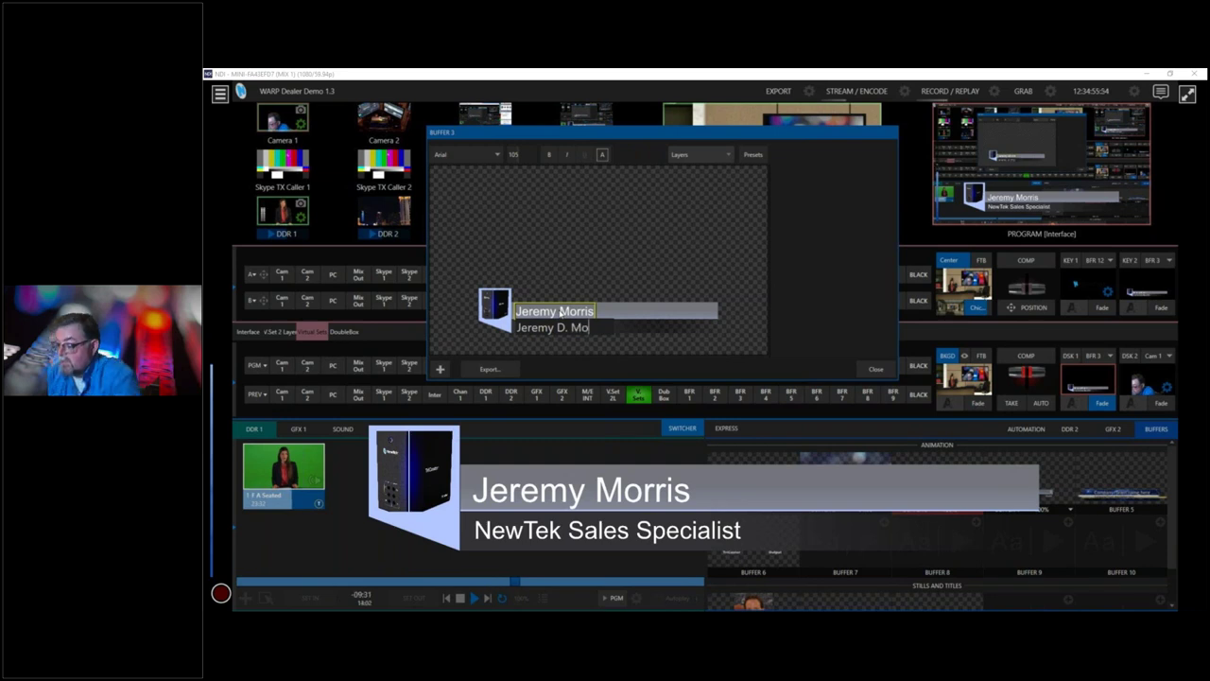
type("rris")
key("Return")
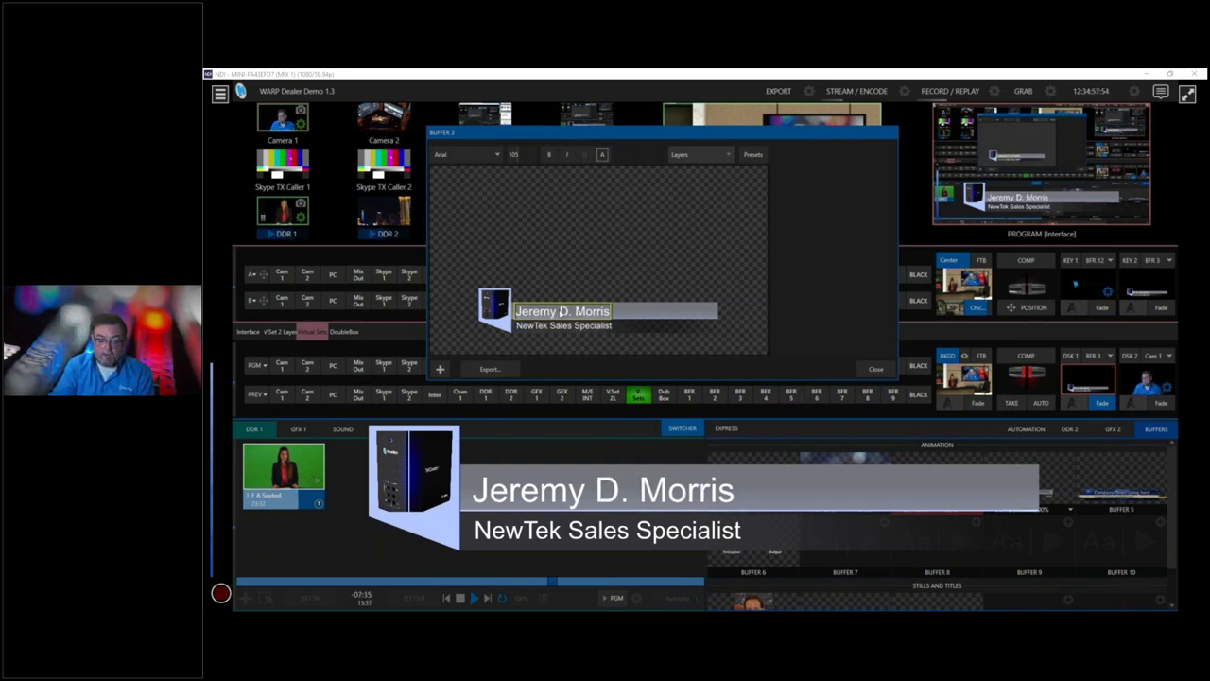
left_click(868, 370)
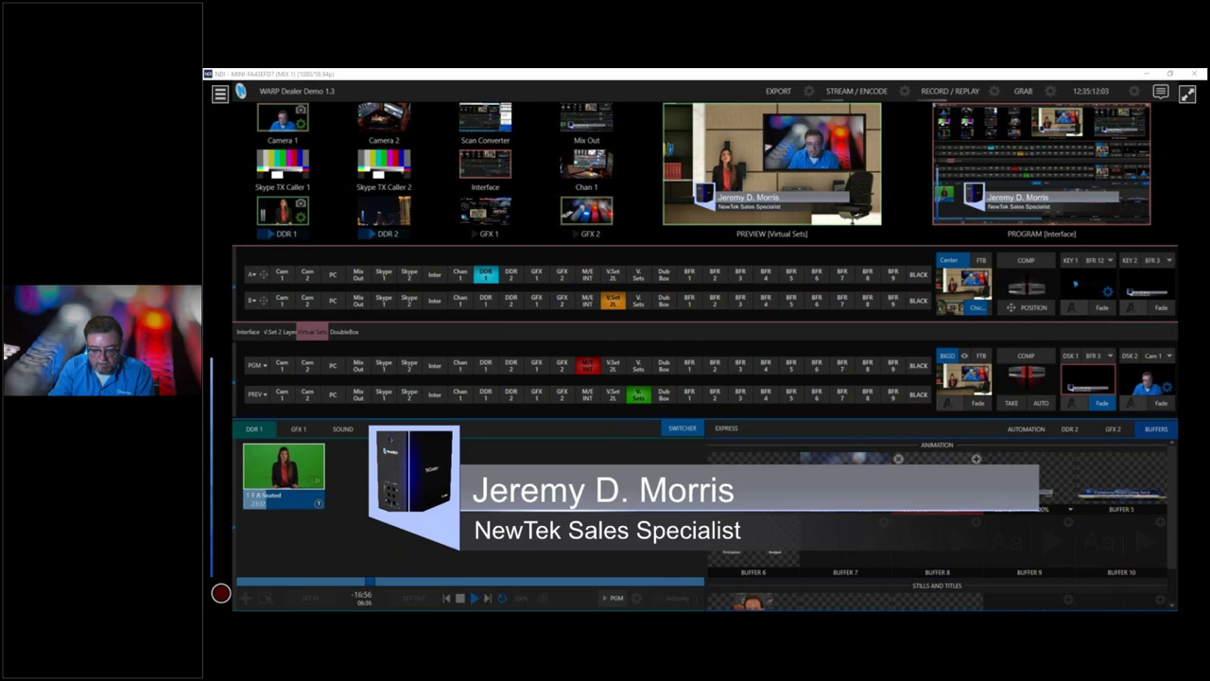
Apply the LT Bug R layer preset to the Buffer 3 title and fade out DSK 1
left_click(898, 460)
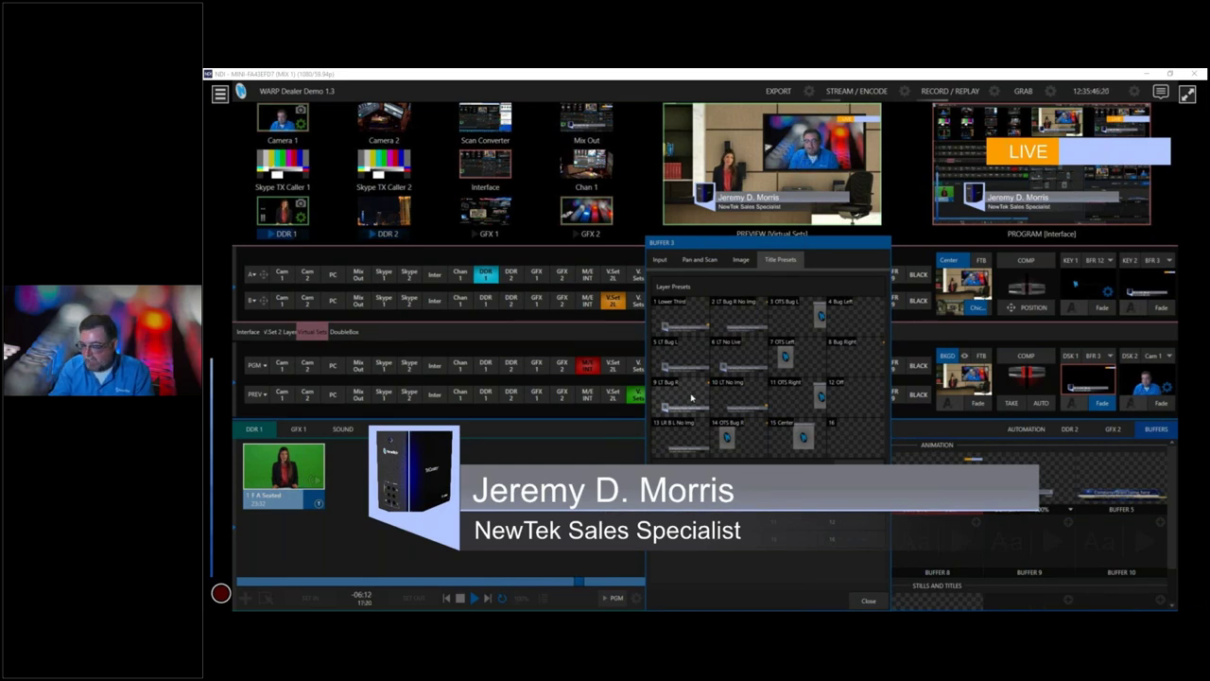
left_click(868, 602)
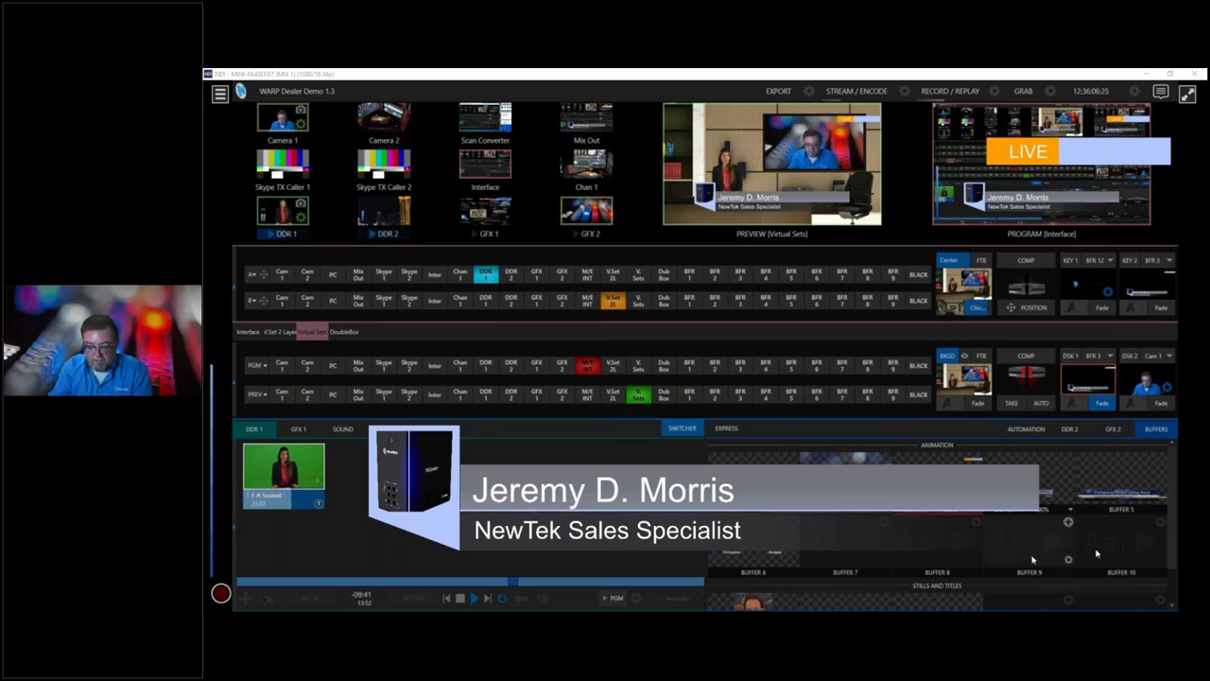
left_click(1103, 404)
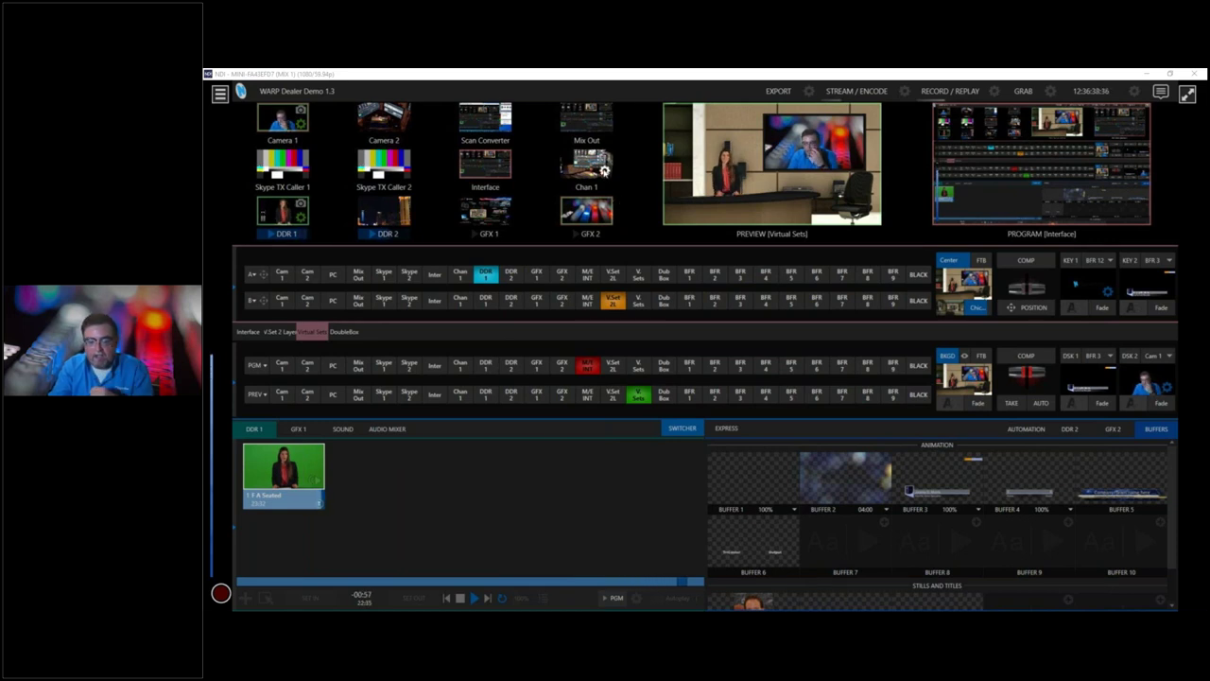
Set the Chan 1 input's source to the IPHONE NDI HX Camera and put that input on program
left_click(604, 171)
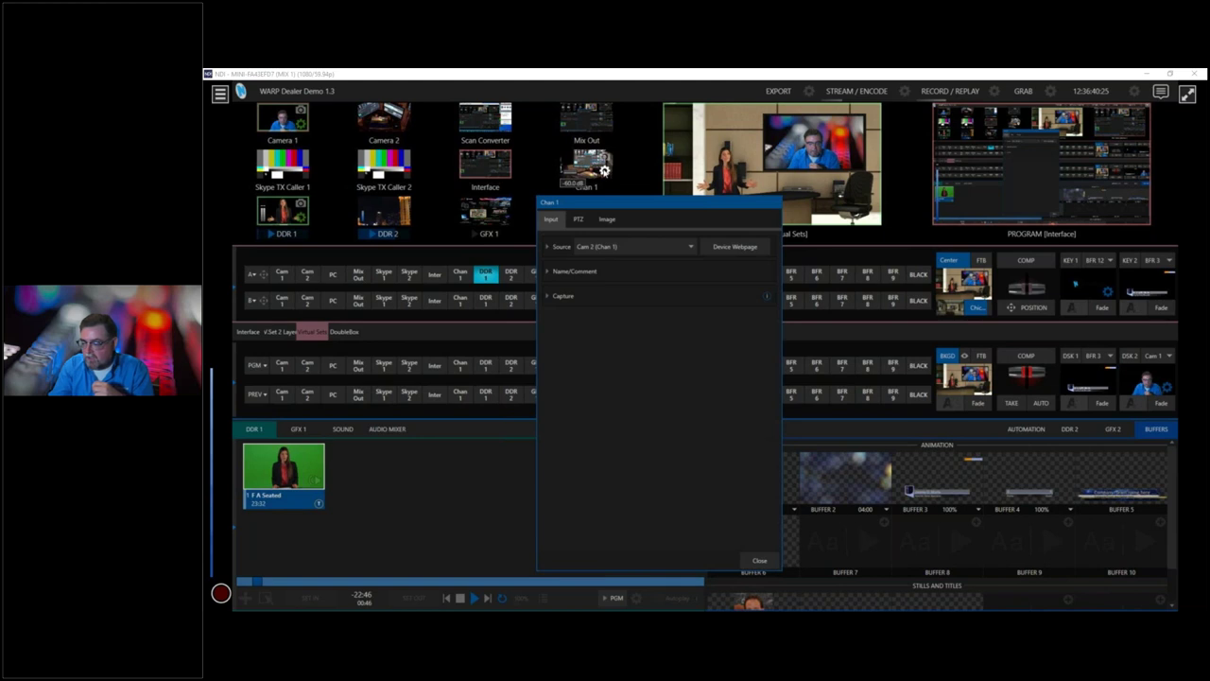
left_click(633, 247)
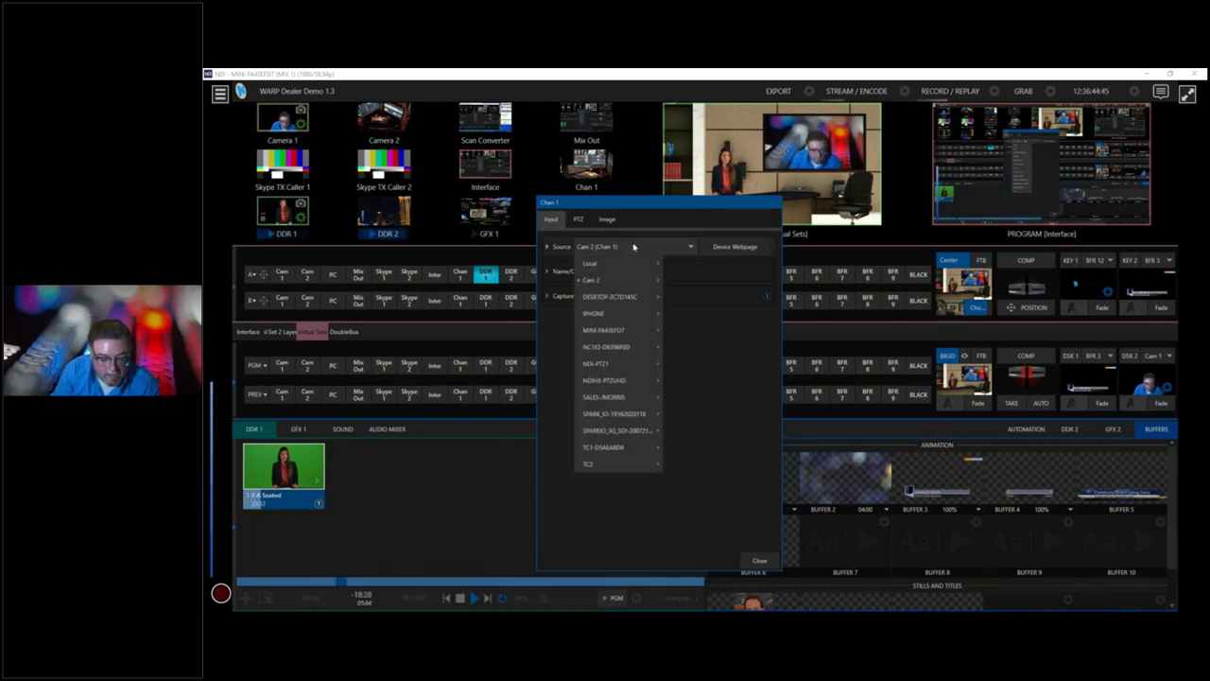
mouse_move(619, 313)
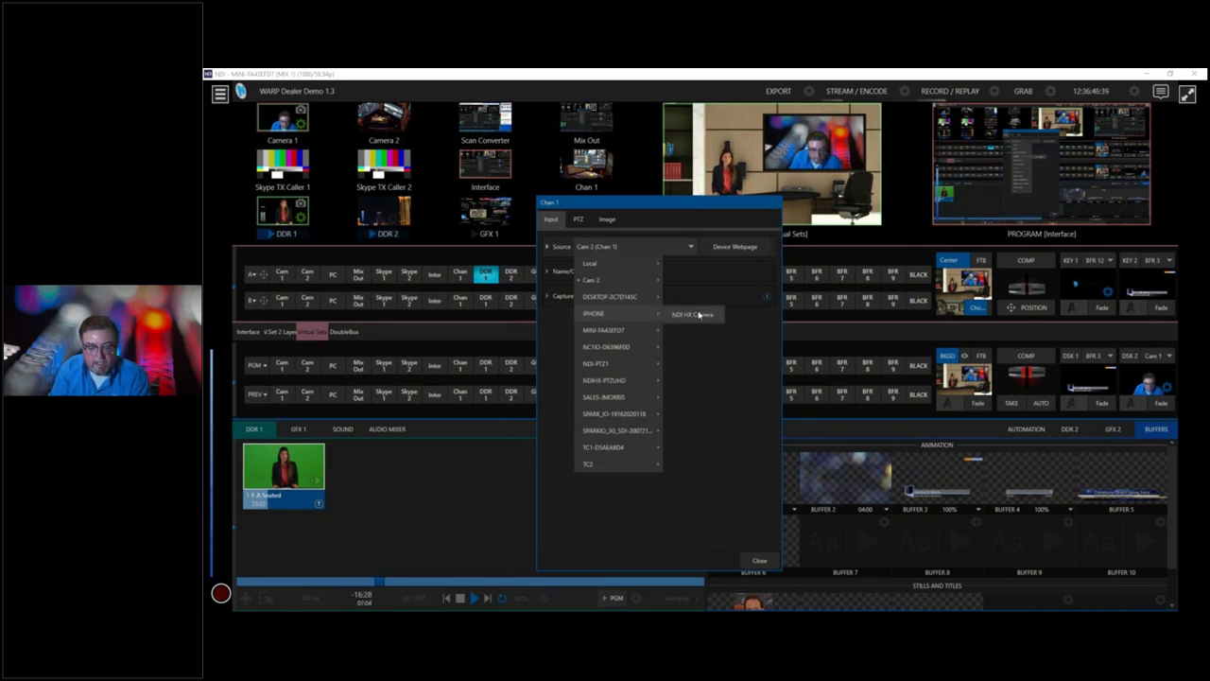
left_click(699, 314)
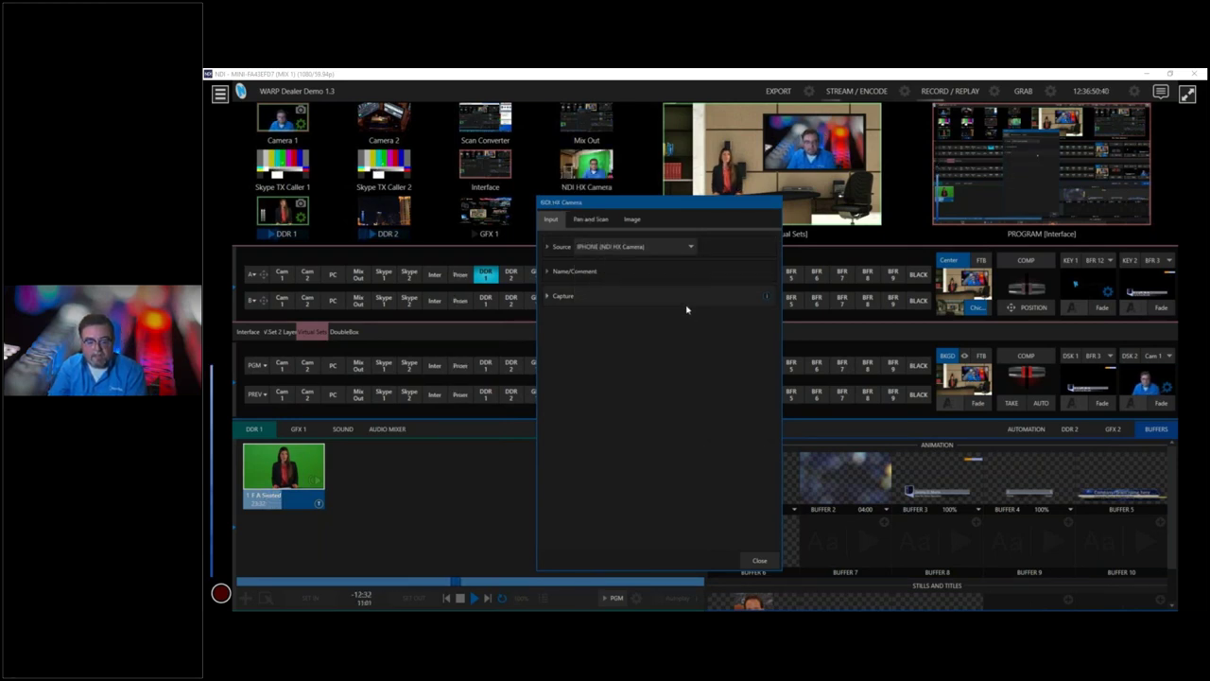
left_click(760, 560)
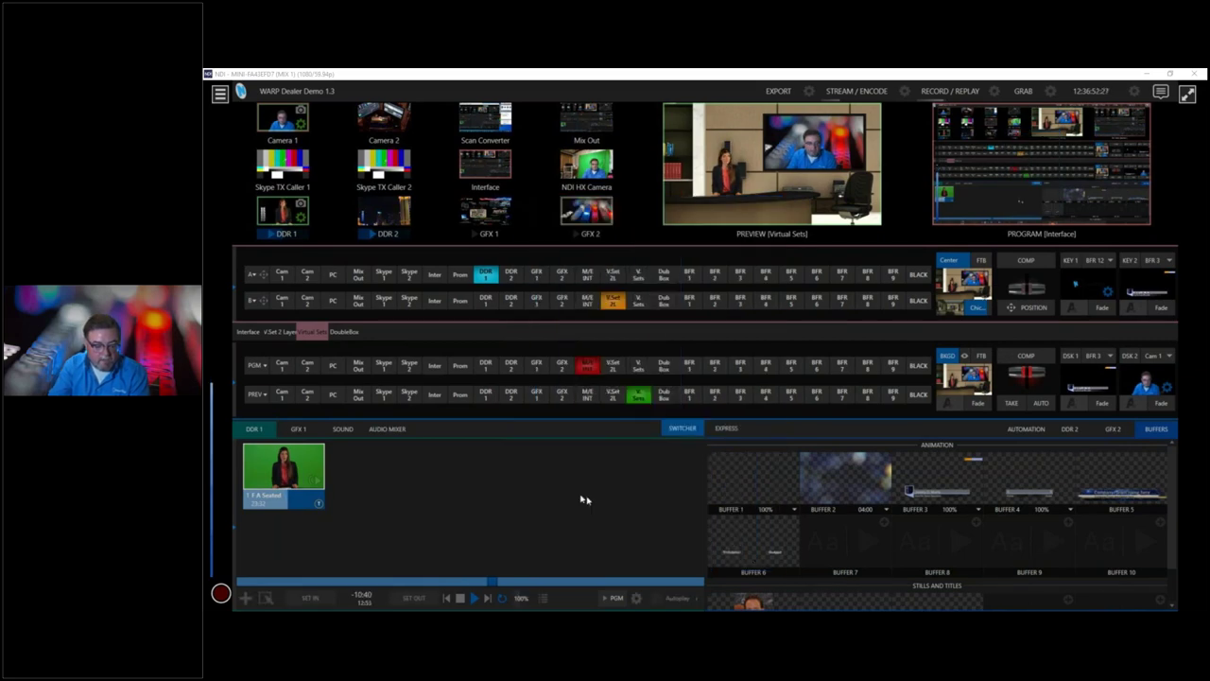
left_click(462, 367)
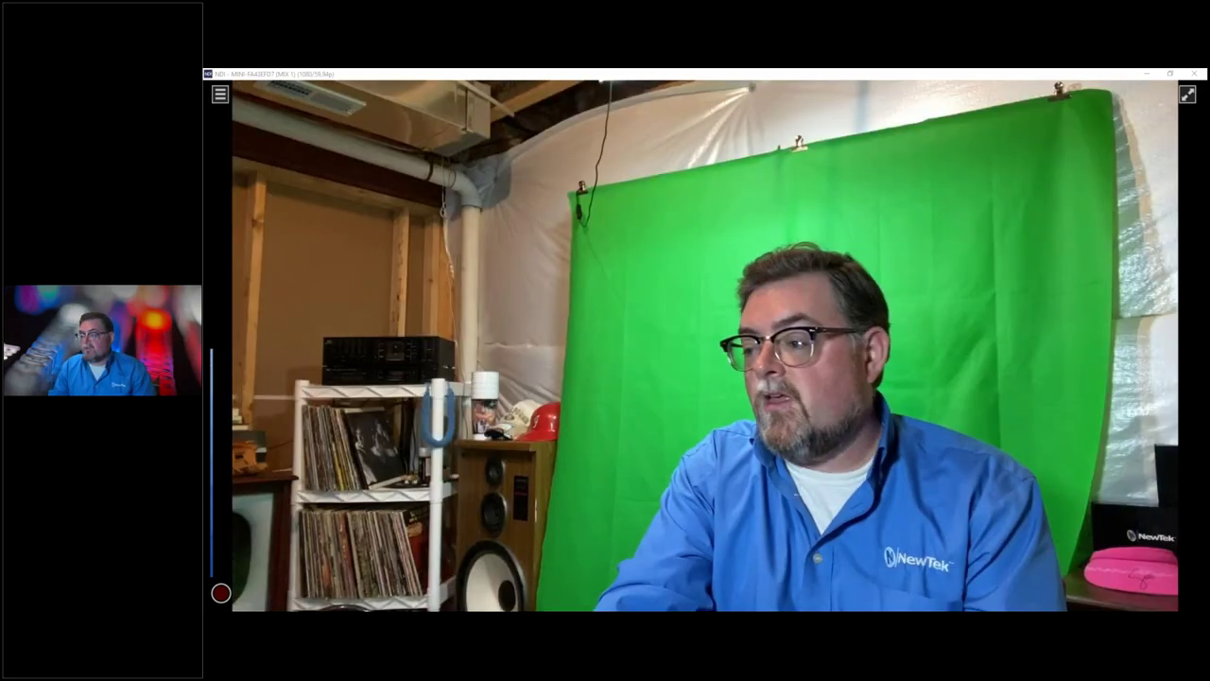
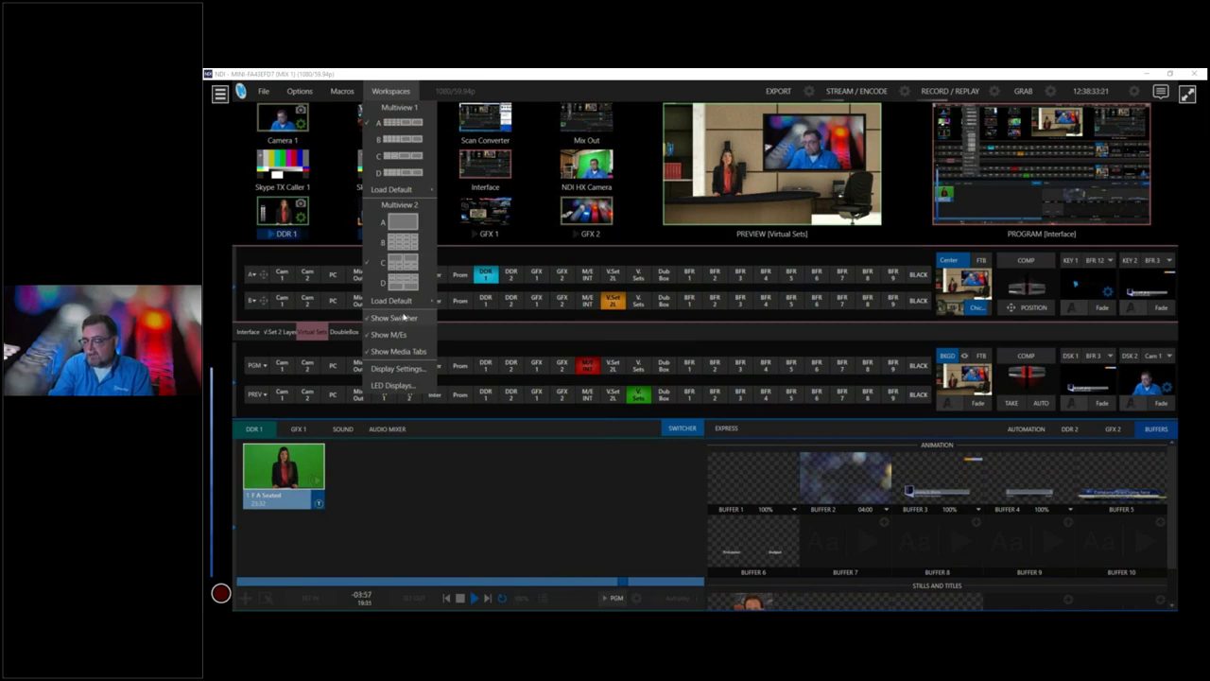
Open the LED display lighting configuration, examine the available effects, and close it
mouse_move(408, 304)
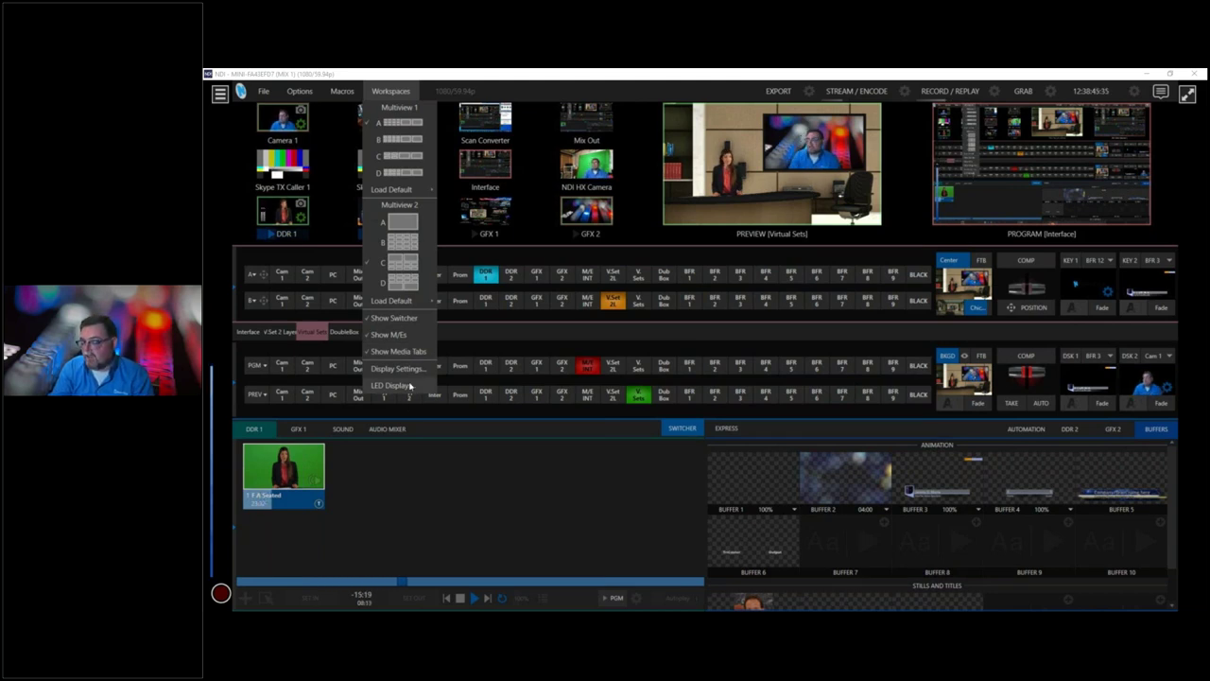
left_click(410, 385)
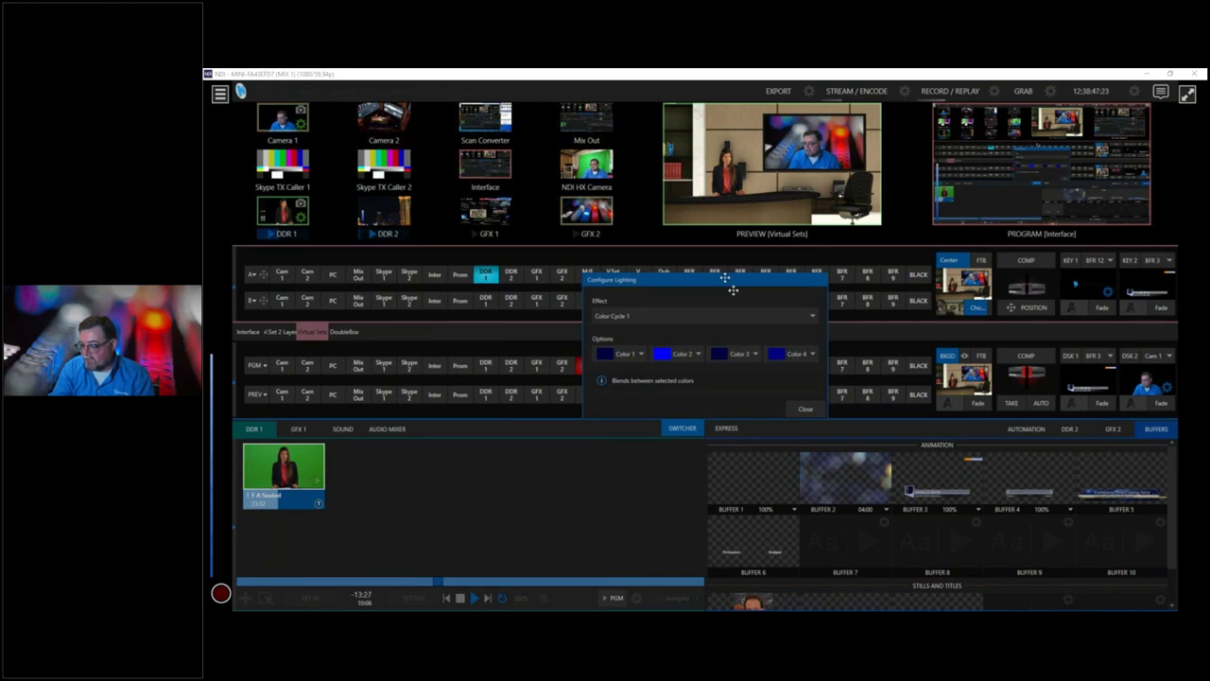
left_click(786, 320)
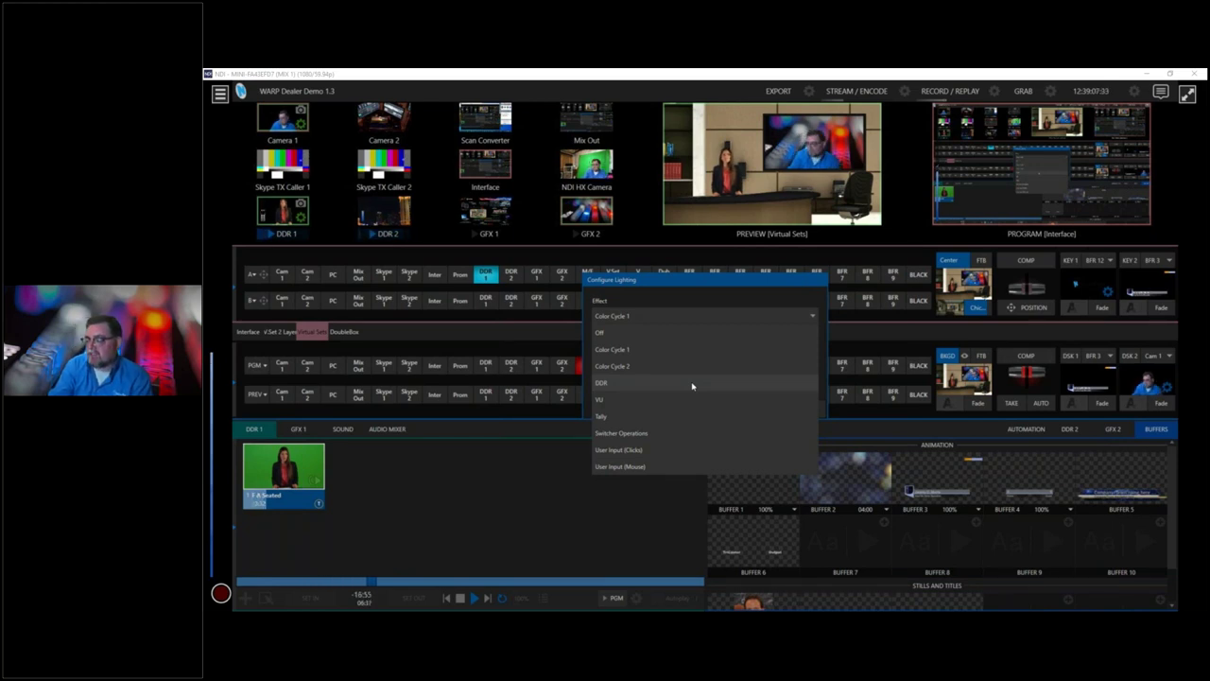
left_click(674, 285)
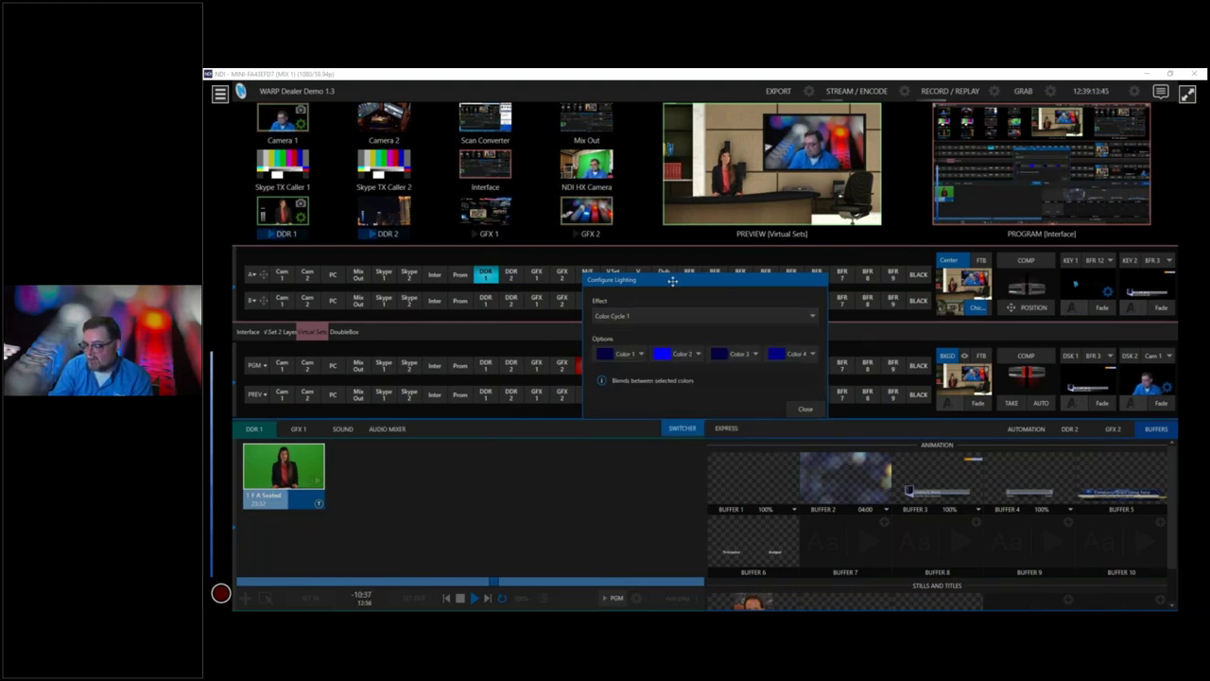
left_click(815, 409)
Open the macro configuration, move the window clear of the previews, and look through the System Commands list
mouse_move(377, 86)
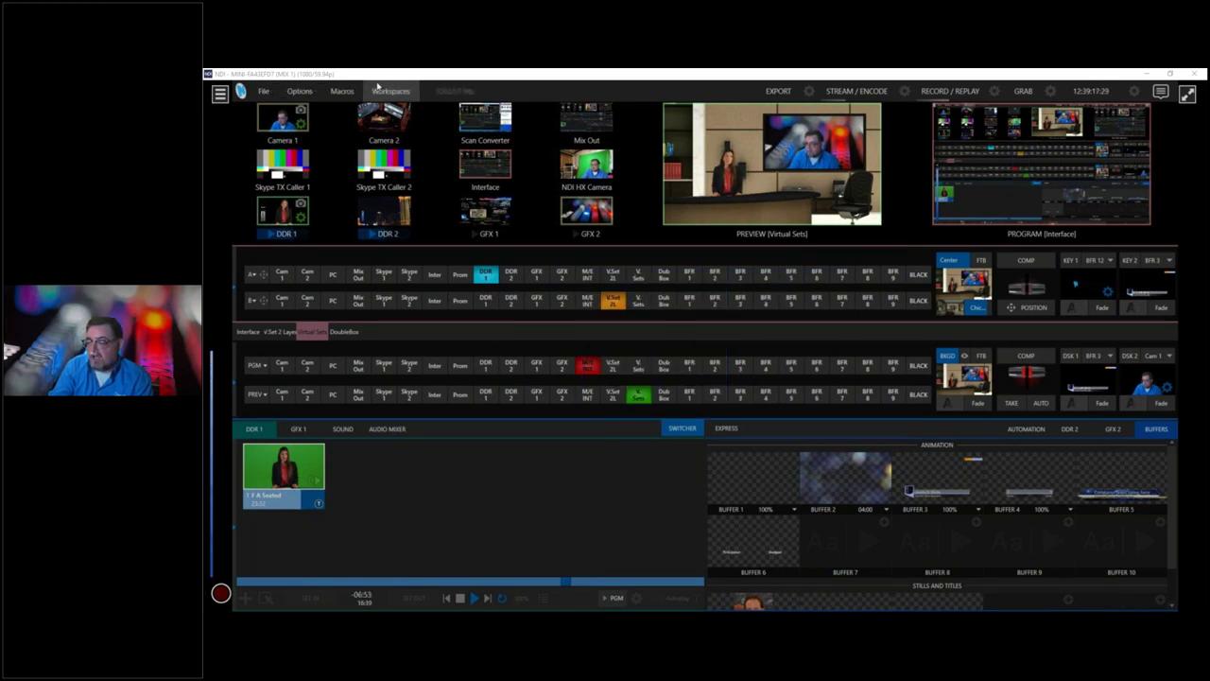
left_click(343, 93)
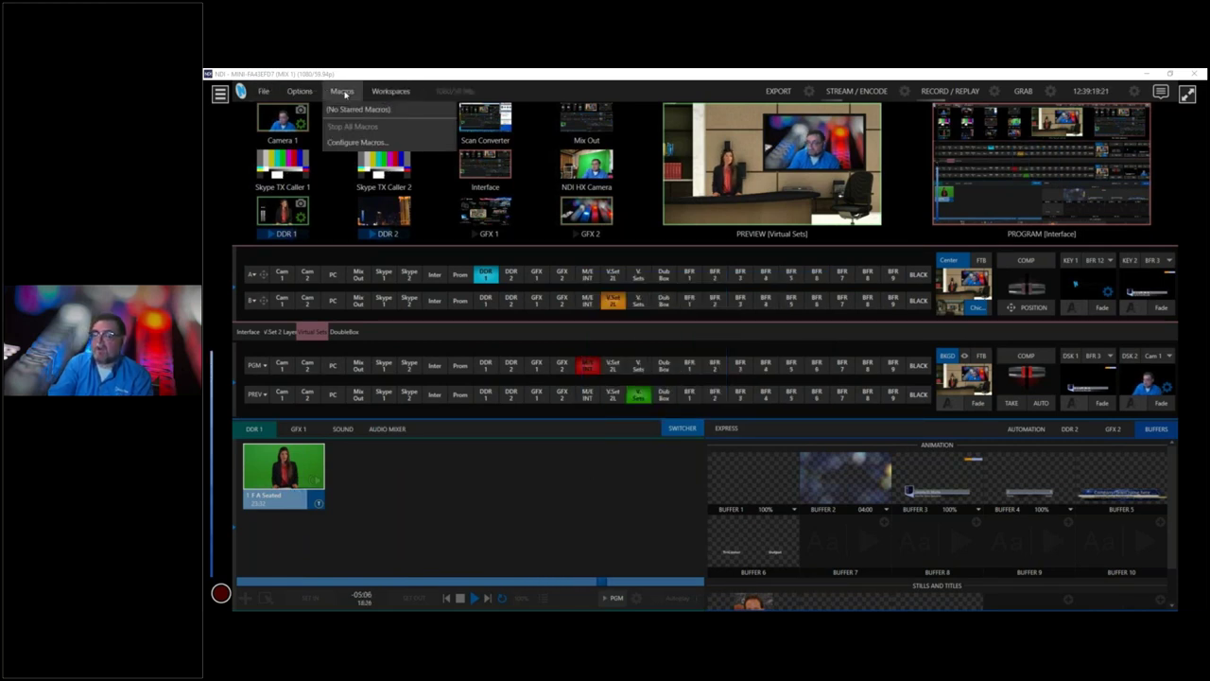
left_click(357, 142)
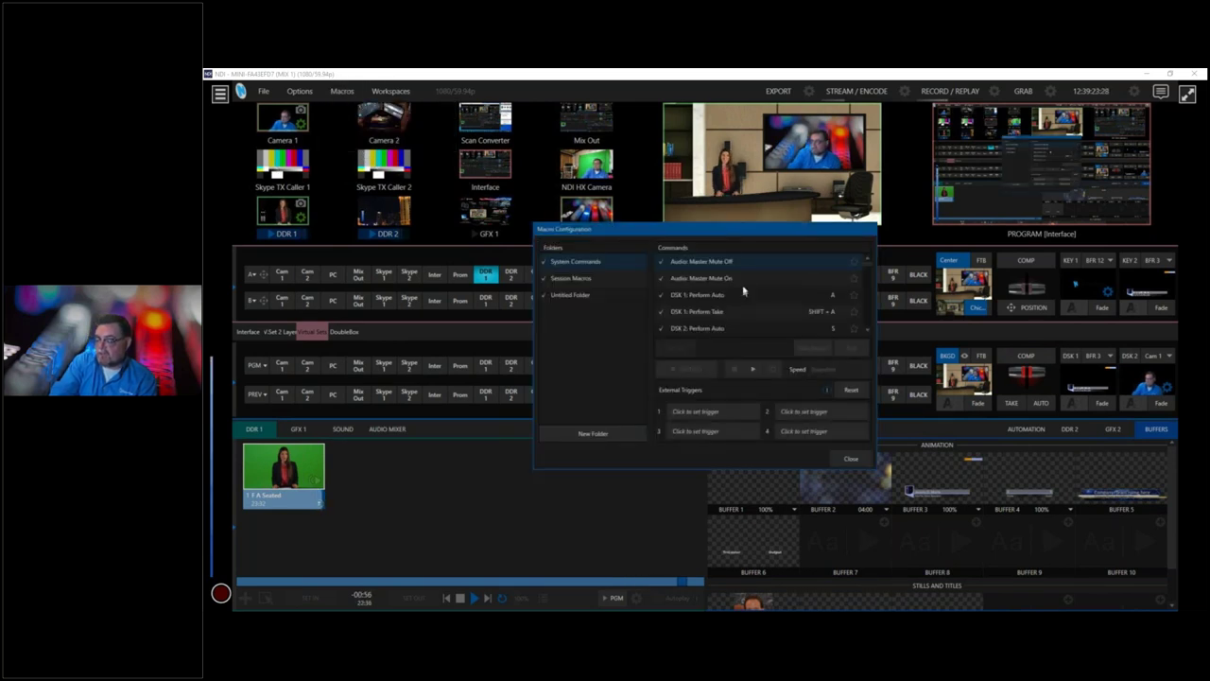
left_click_drag(715, 229, 655, 197)
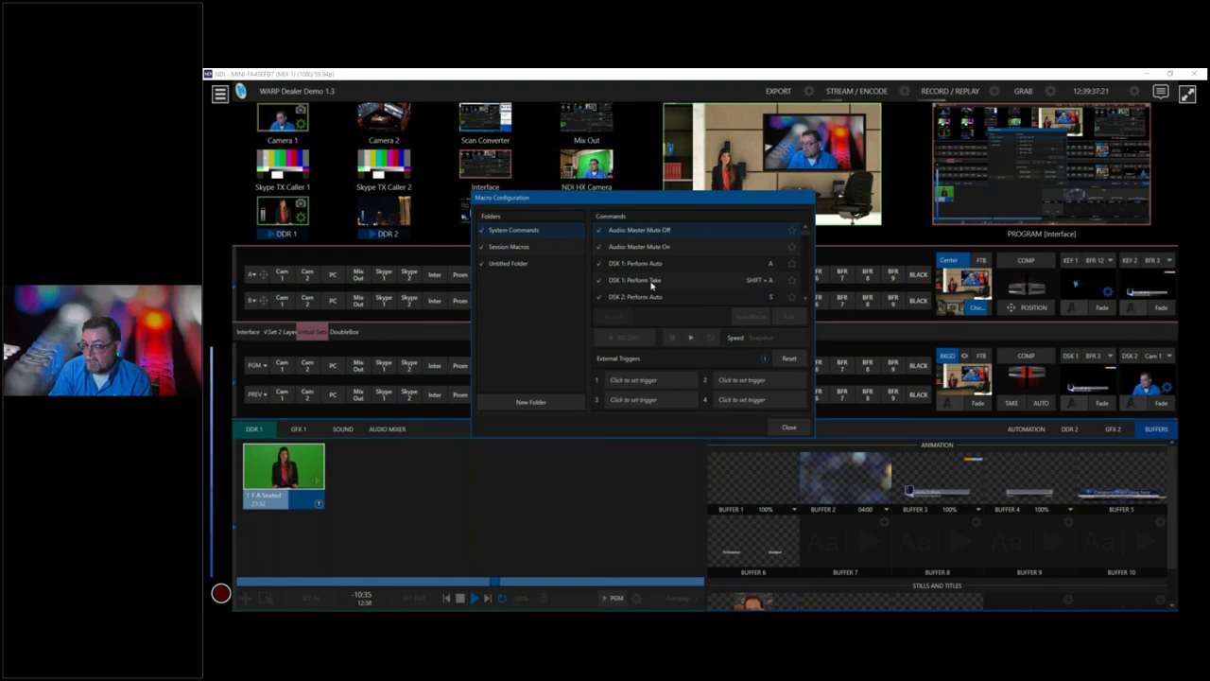
scroll(687, 248, "down", 5)
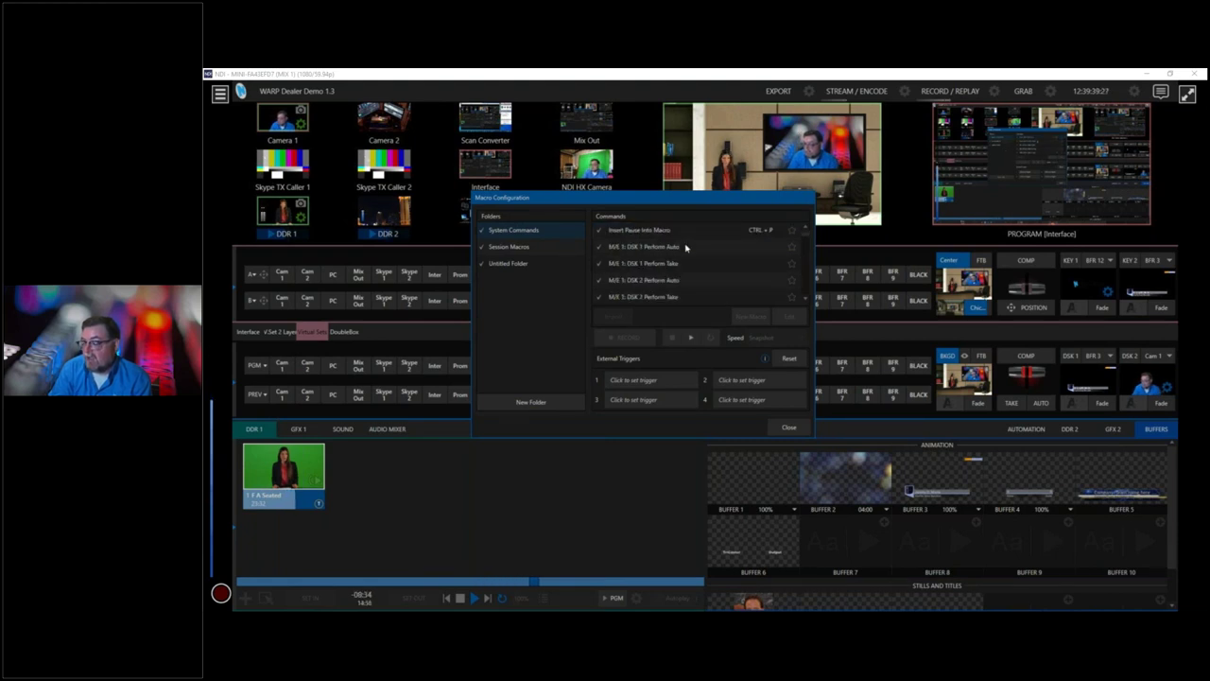
scroll(687, 248, "down", 3)
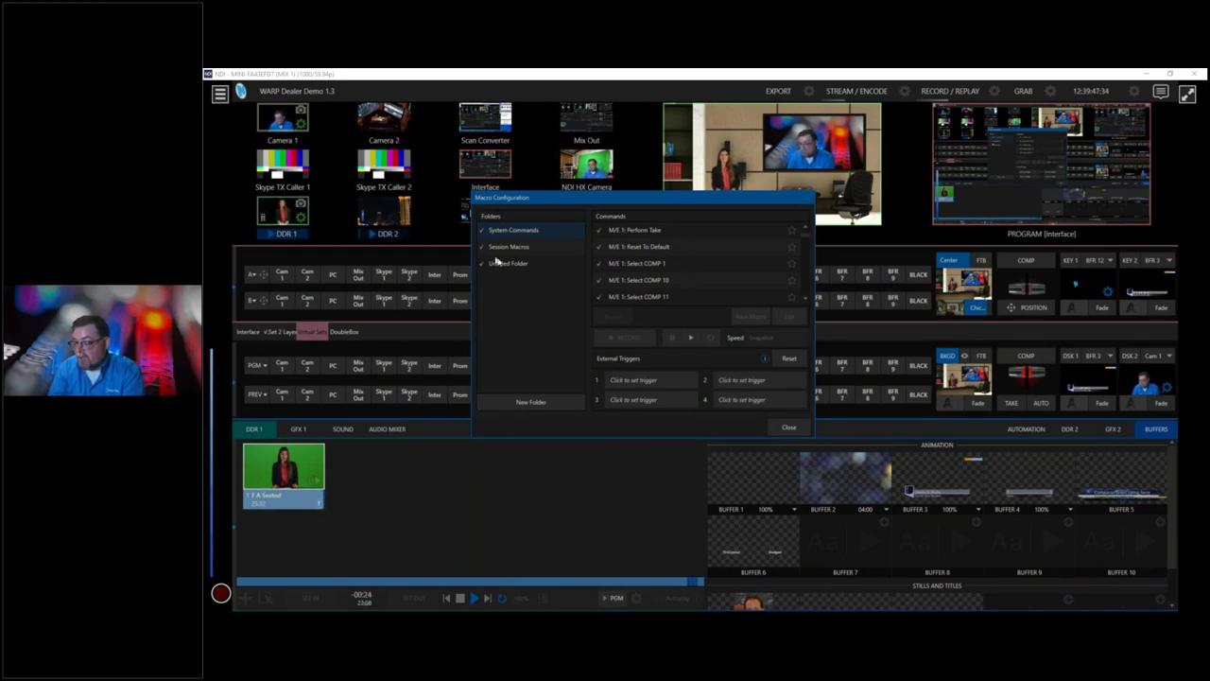
Run the LT Off macro from Session Macros in the Macro Editor, fade in DSK 1, and leave the editor without saving
left_click(505, 265)
left_click(540, 248)
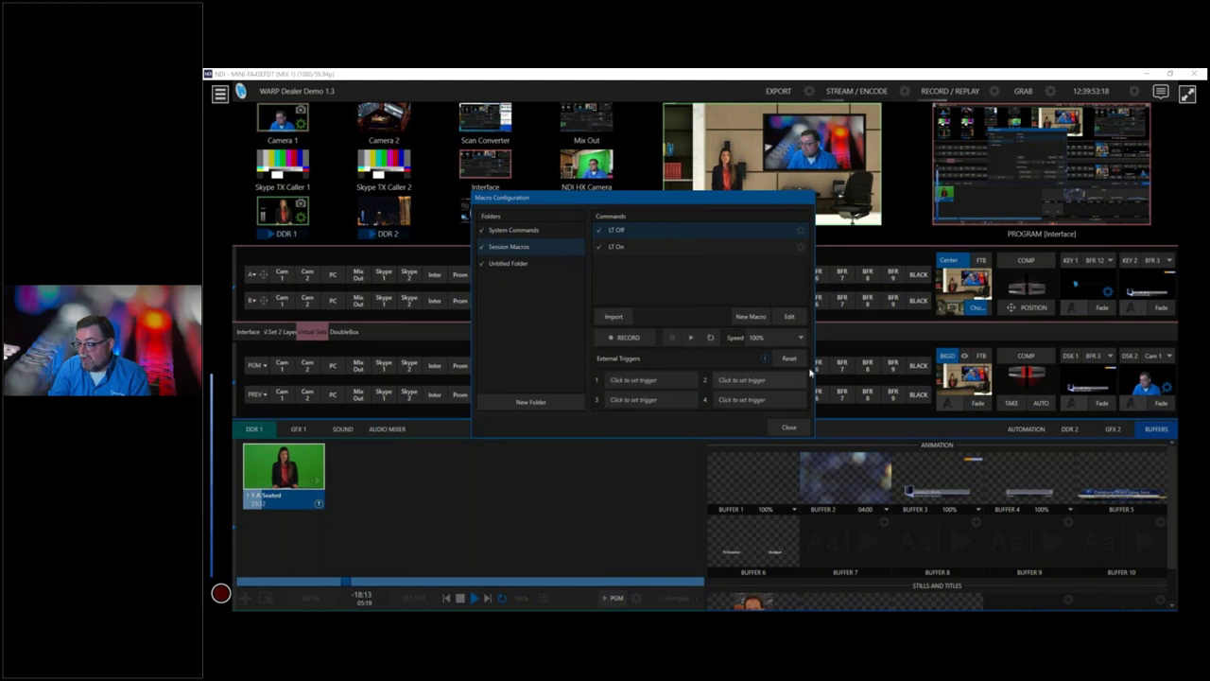
left_click(790, 316)
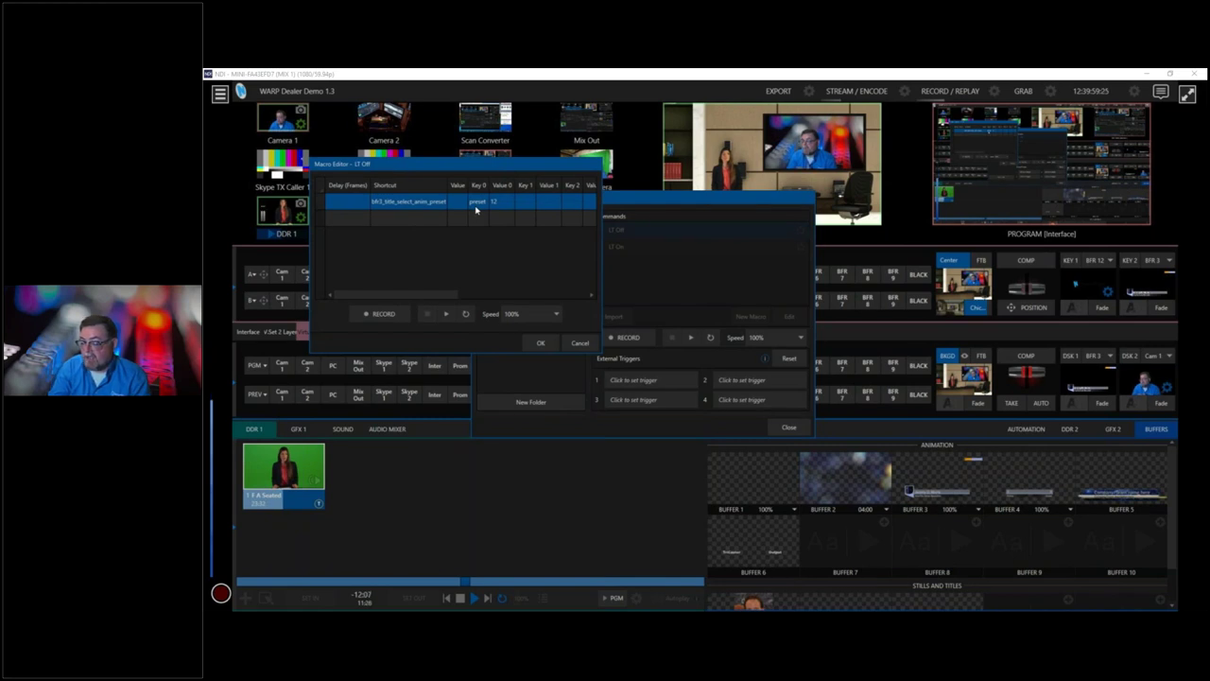
left_click(447, 314)
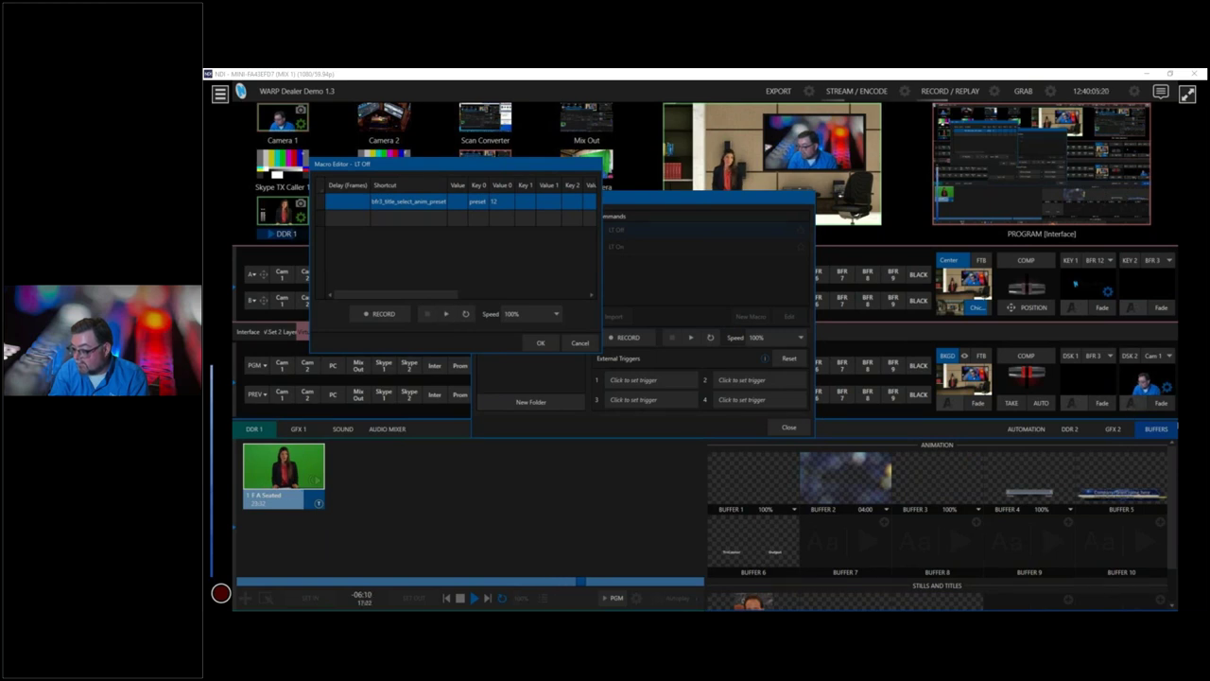
left_click(1101, 403)
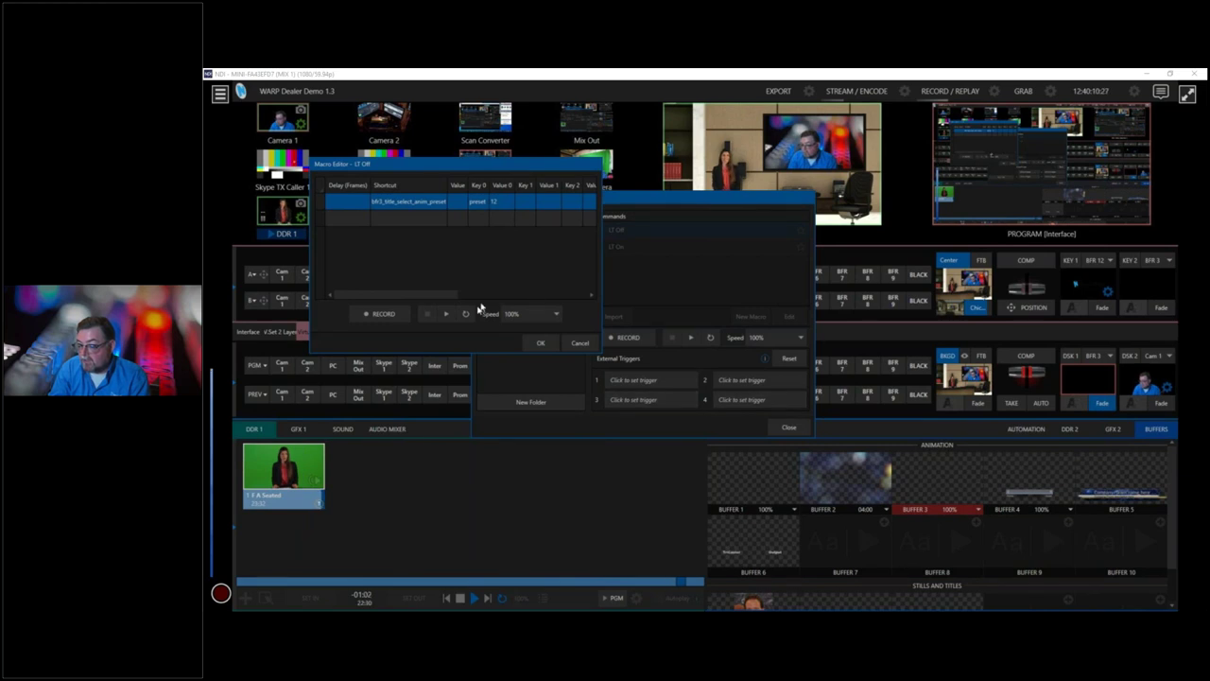
left_click(588, 345)
Run the LT On macro to bring in the lower third, run LT Off to clear it, and close the macro configuration
left_click(629, 250)
left_click(693, 339)
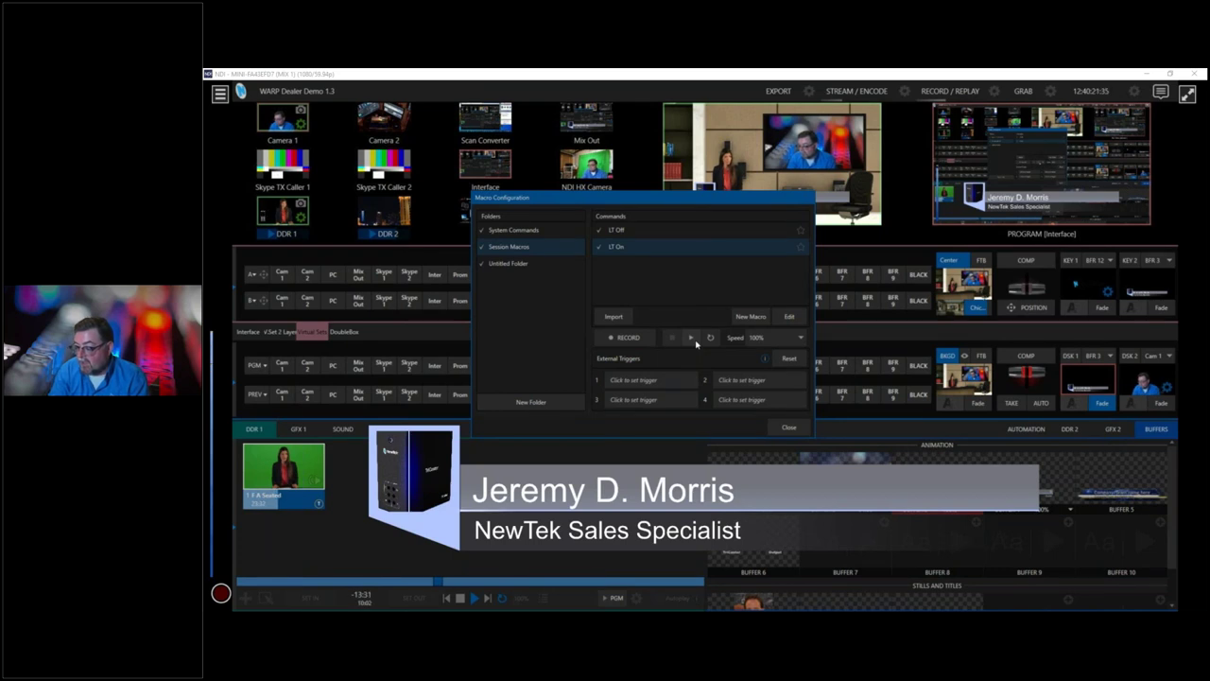
left_click(646, 231)
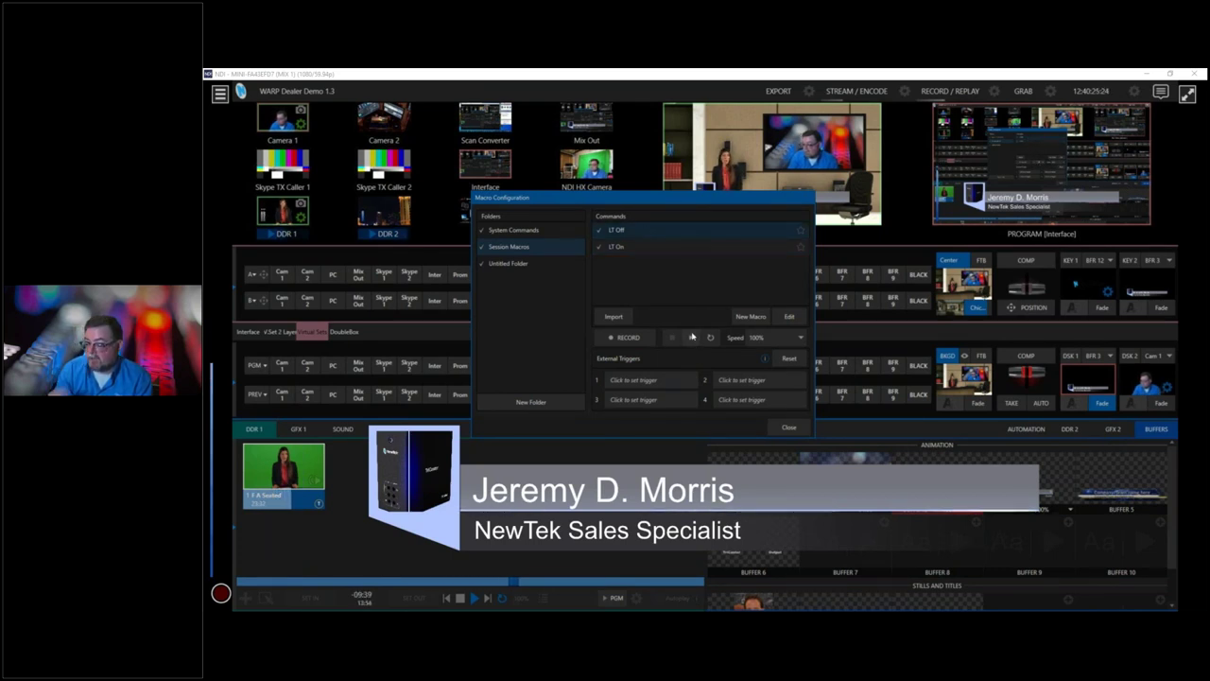
left_click(692, 337)
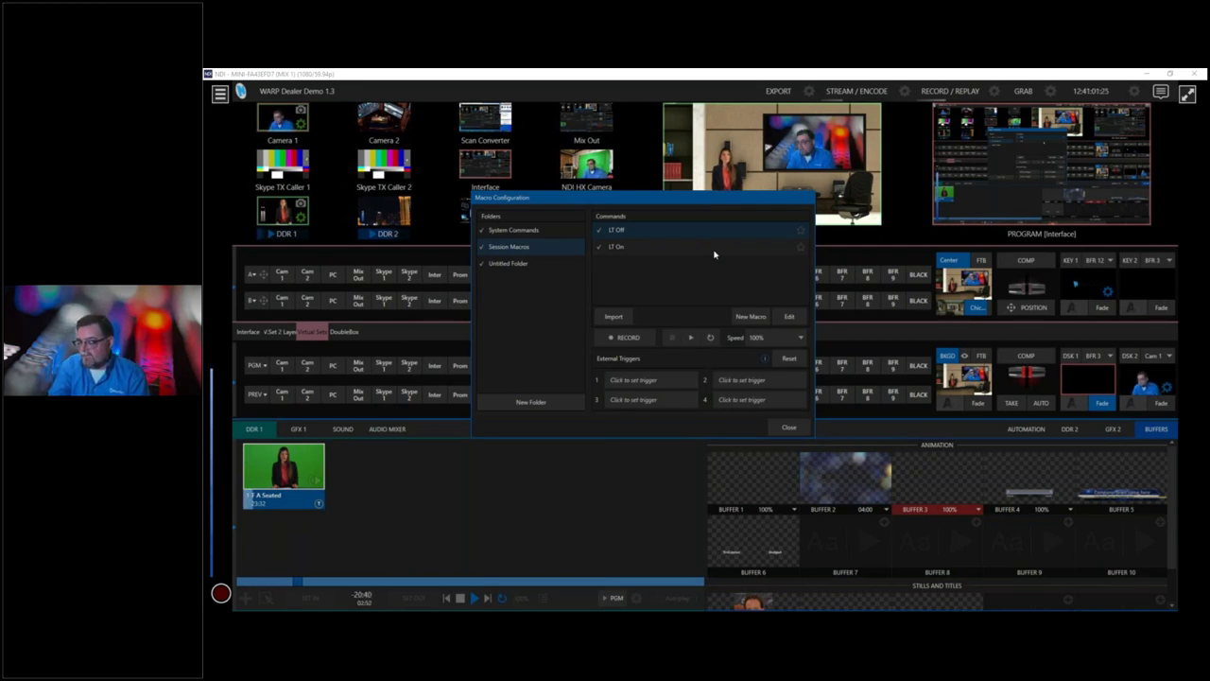
left_click(788, 426)
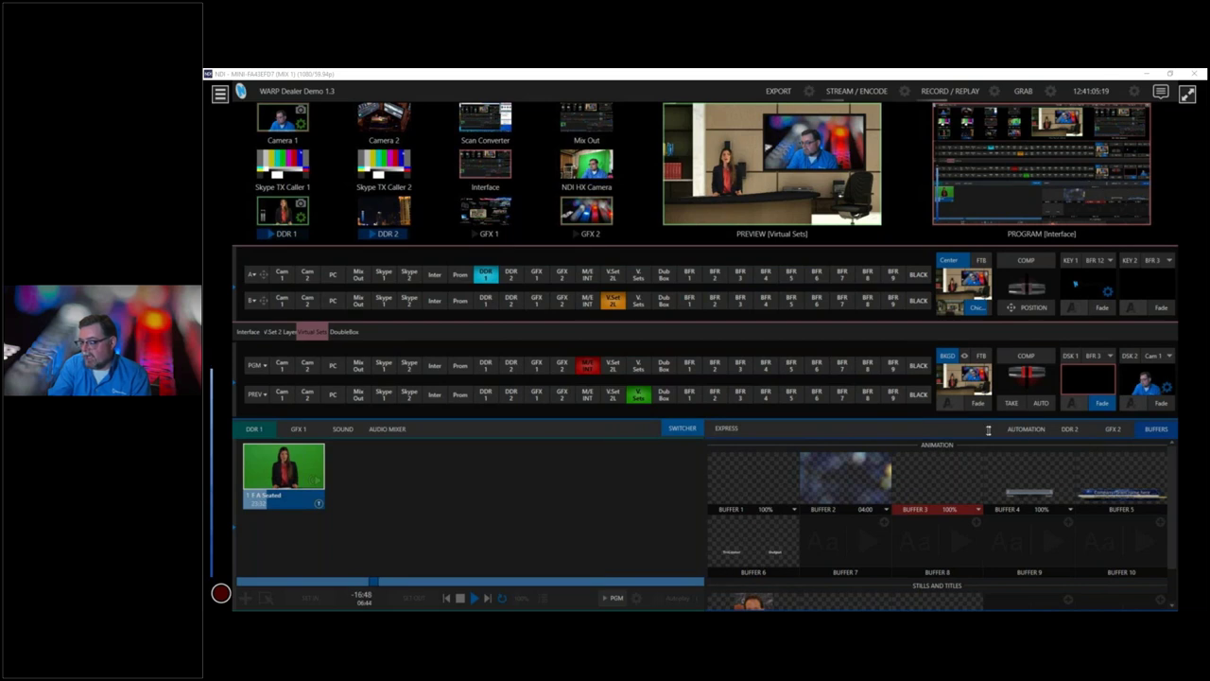
Show the automation teleprompter script and set the NDI HX Camera input's source to MINI-FA43EFD7 (Teleprompter)
left_click(1027, 430)
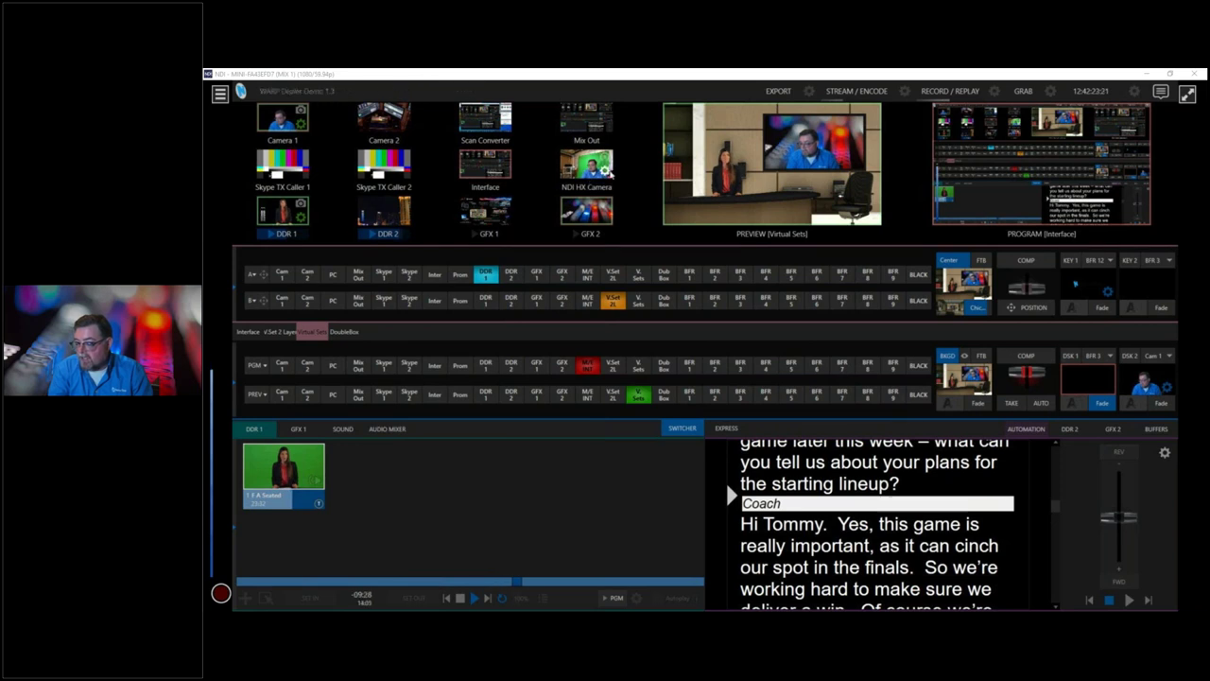
left_click(603, 171)
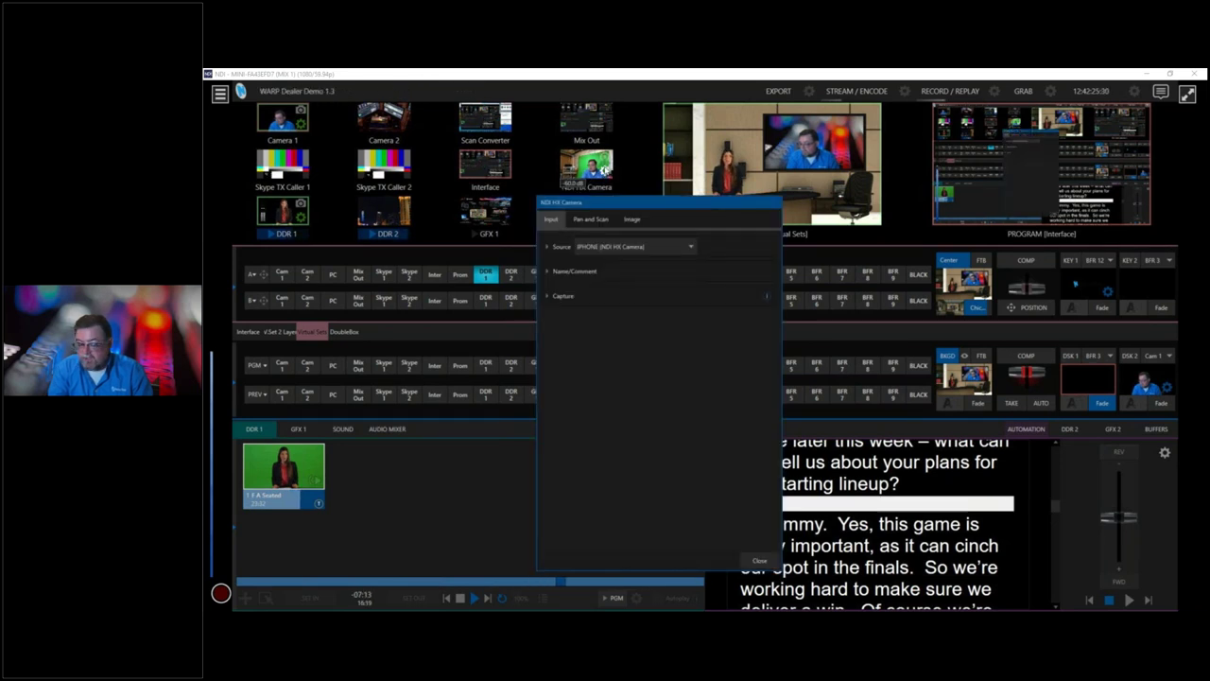
left_click(642, 247)
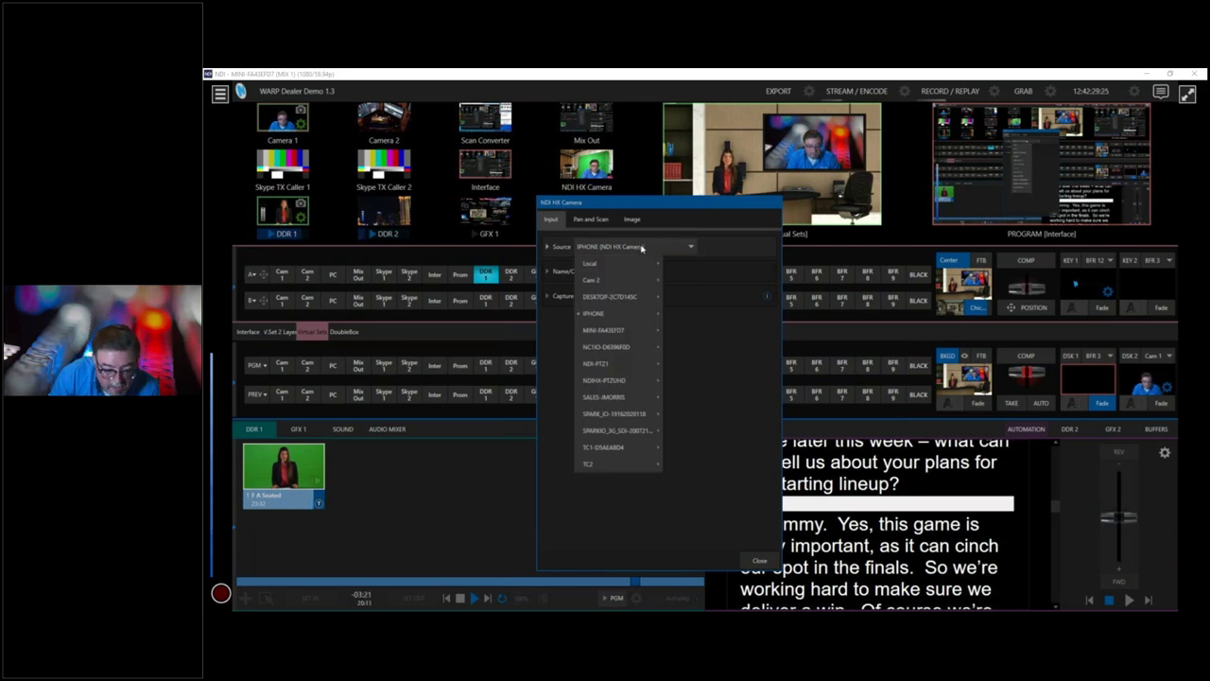
mouse_move(650, 264)
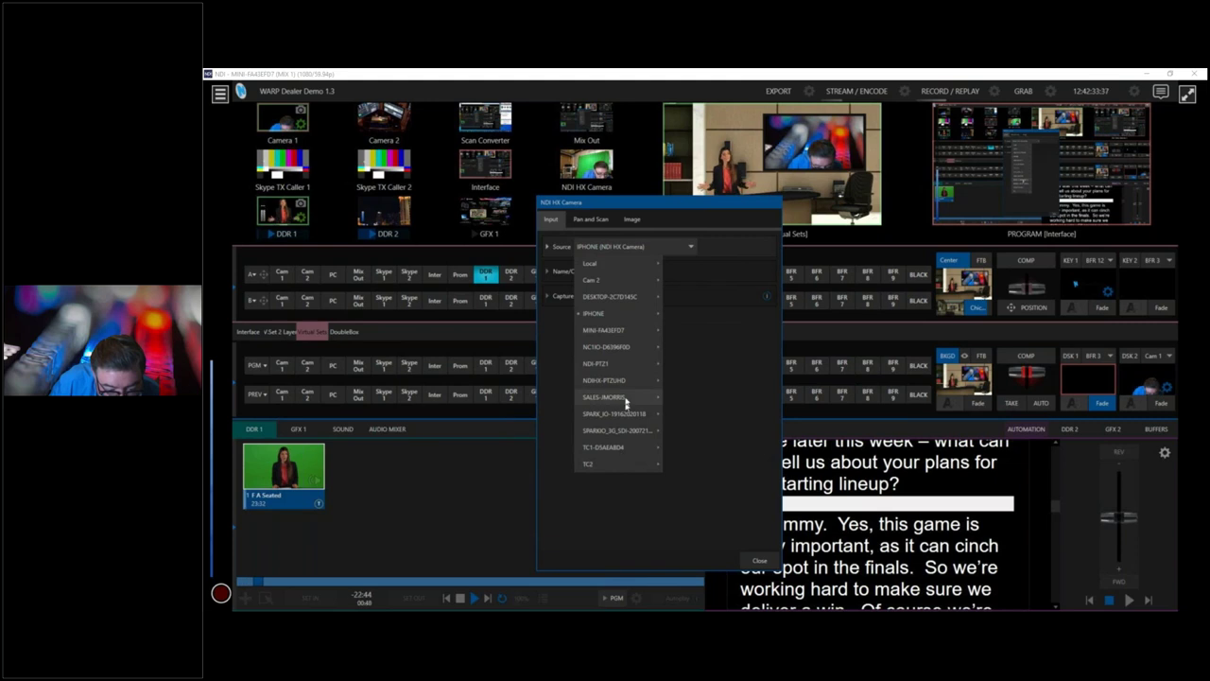
mouse_move(636, 330)
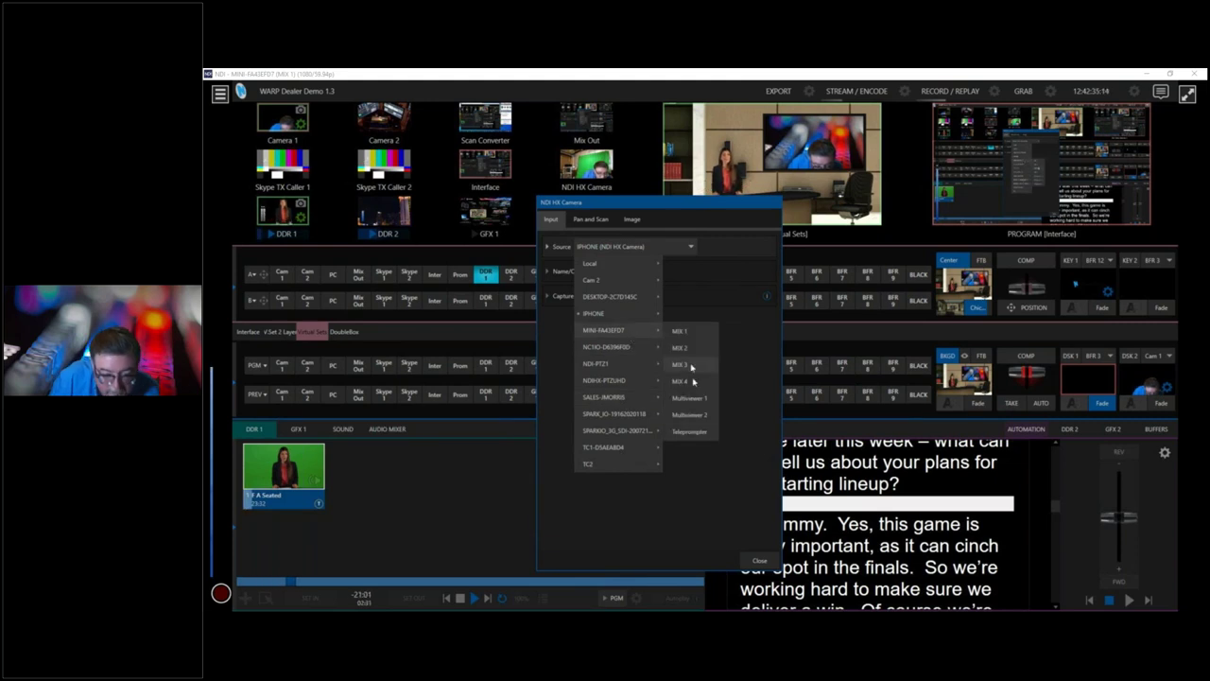
left_click(697, 431)
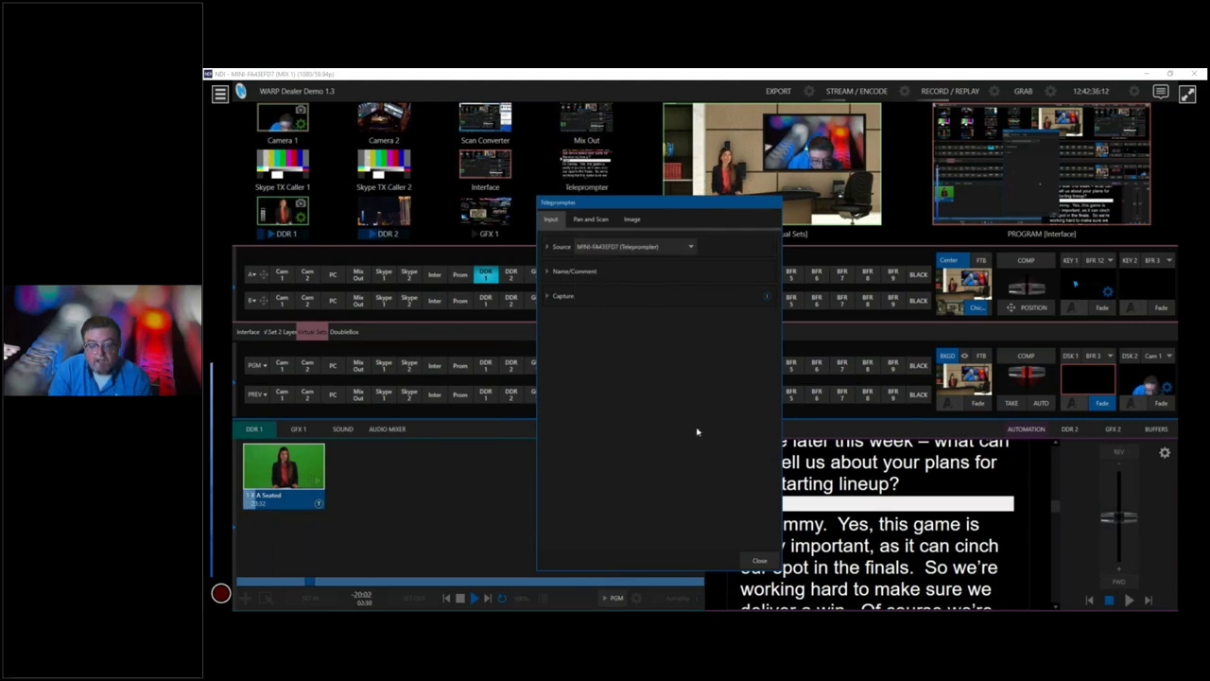
left_click(758, 560)
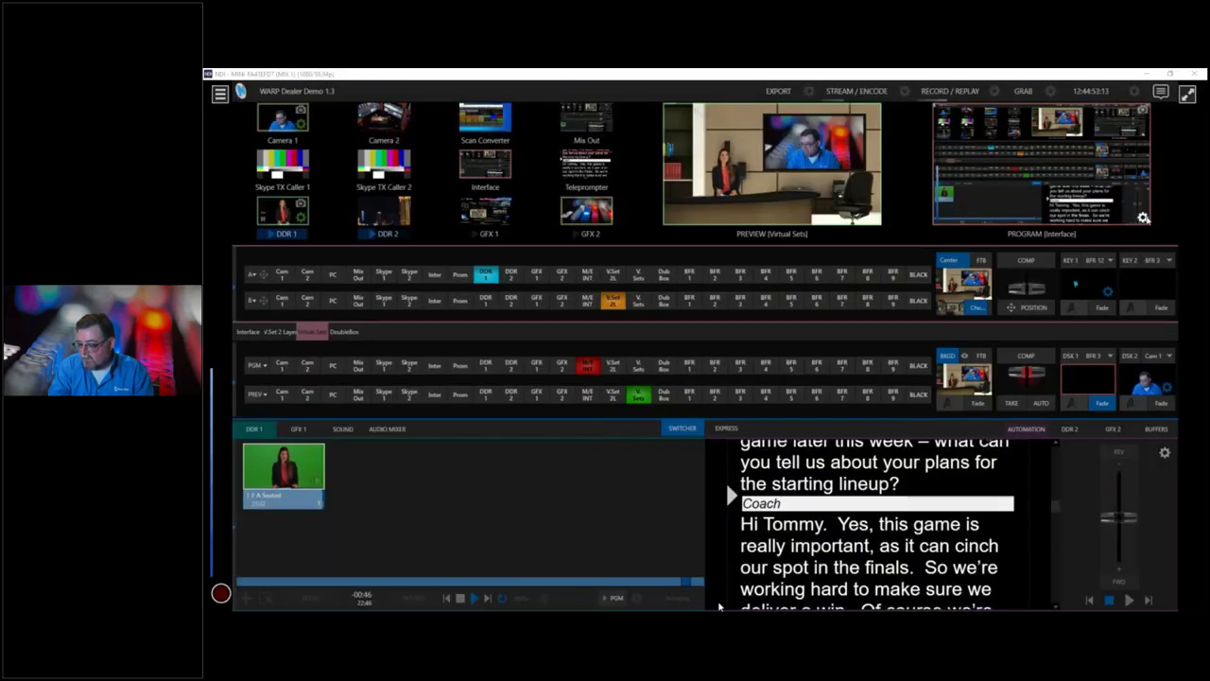
Switch to LivePanel in the web browser and lower the Skype 2 fader slightly below 0 dB in the Audiomixer
left_click(752, 568)
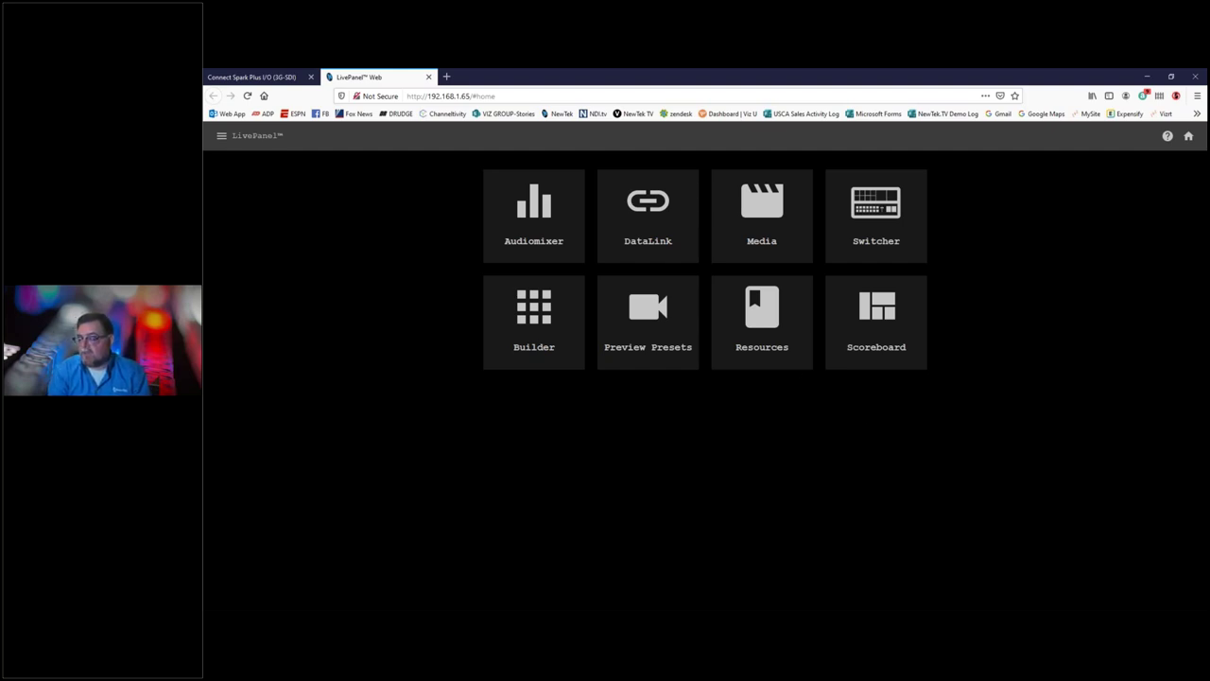
left_click(570, 240)
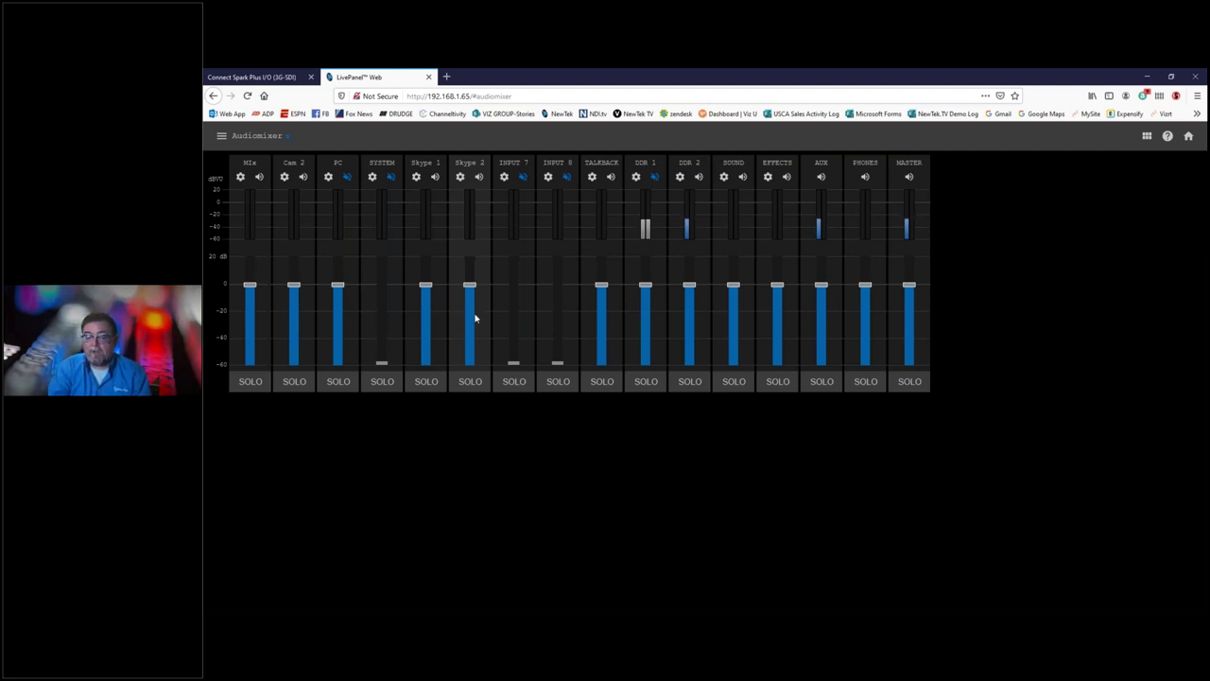
mouse_move(470, 285)
left_mouse_down()
mouse_move(472, 319)
mouse_move(474, 297)
left_mouse_up()
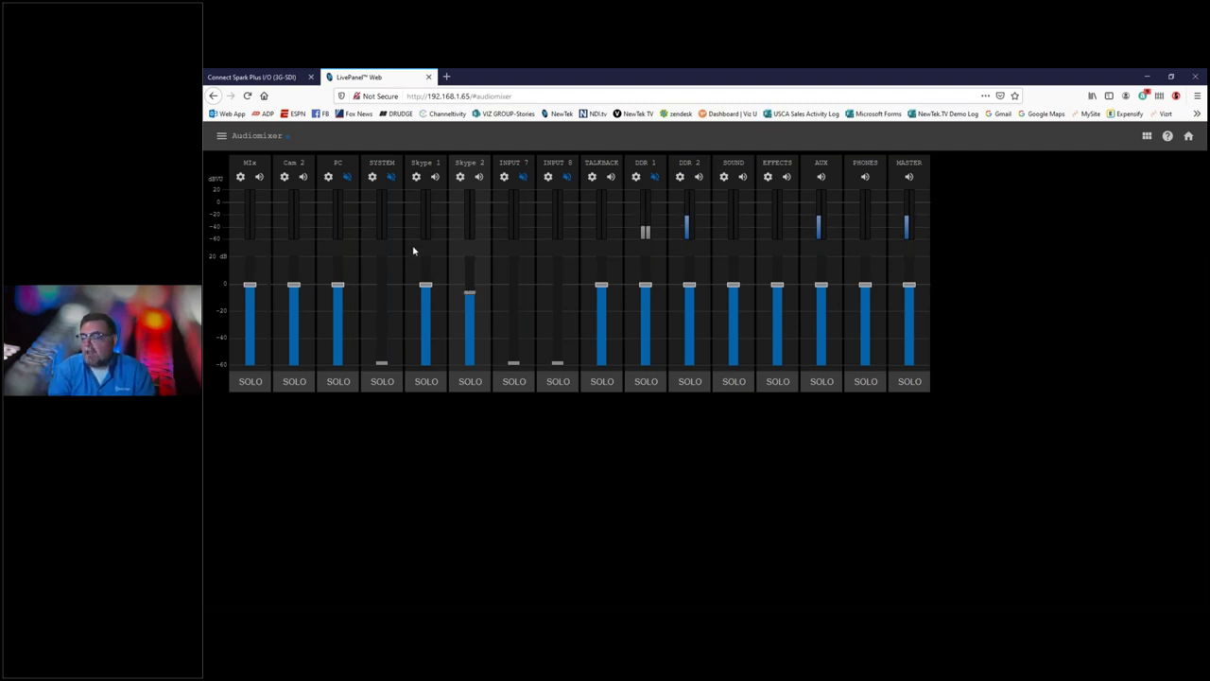
Look through LivePanel's DataLink, Media and Switcher pages
left_click(221, 138)
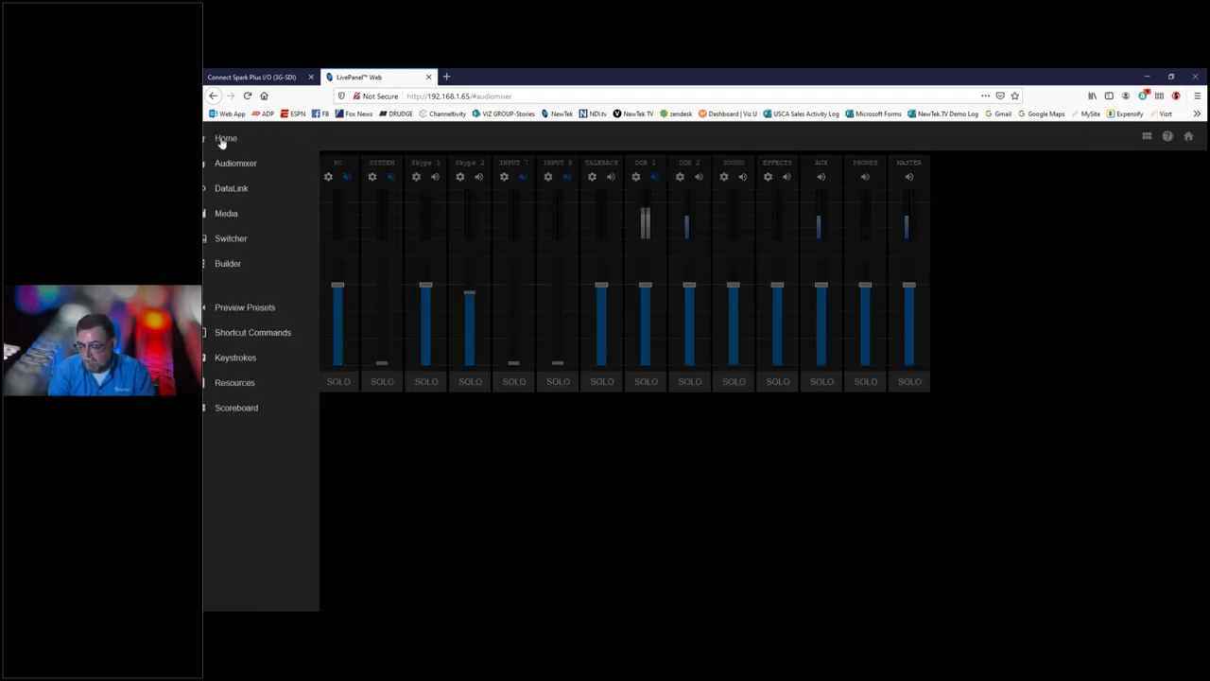
left_click(247, 189)
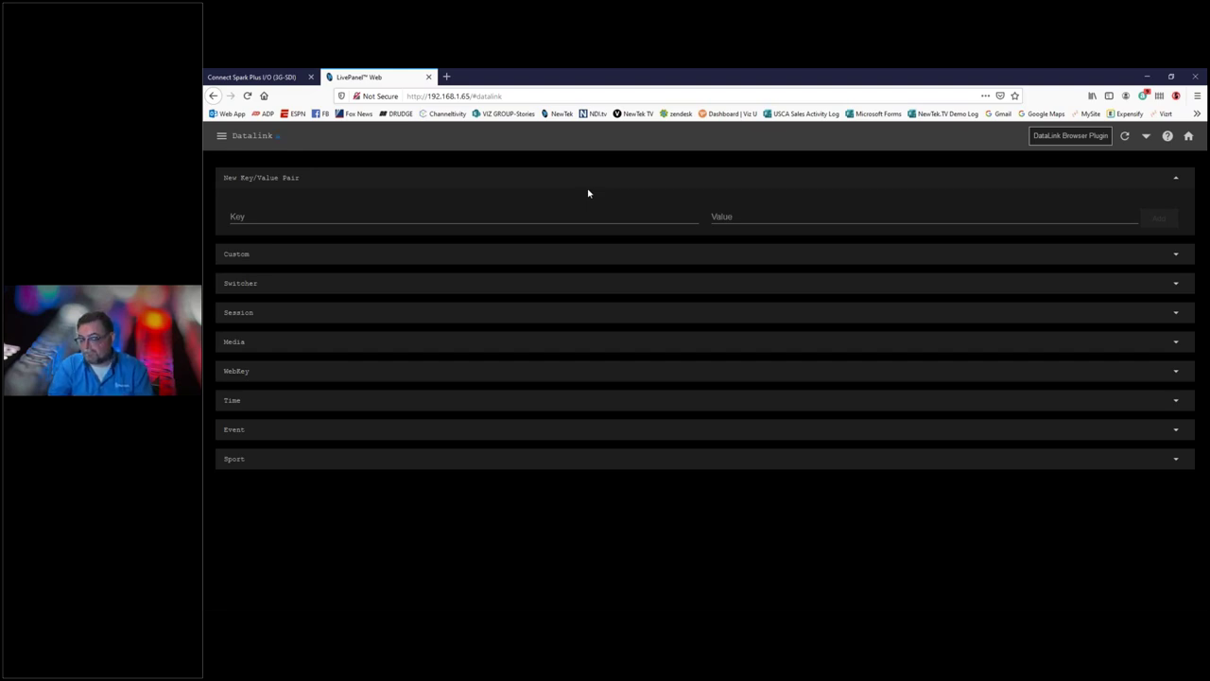
left_click(224, 138)
left_click(244, 214)
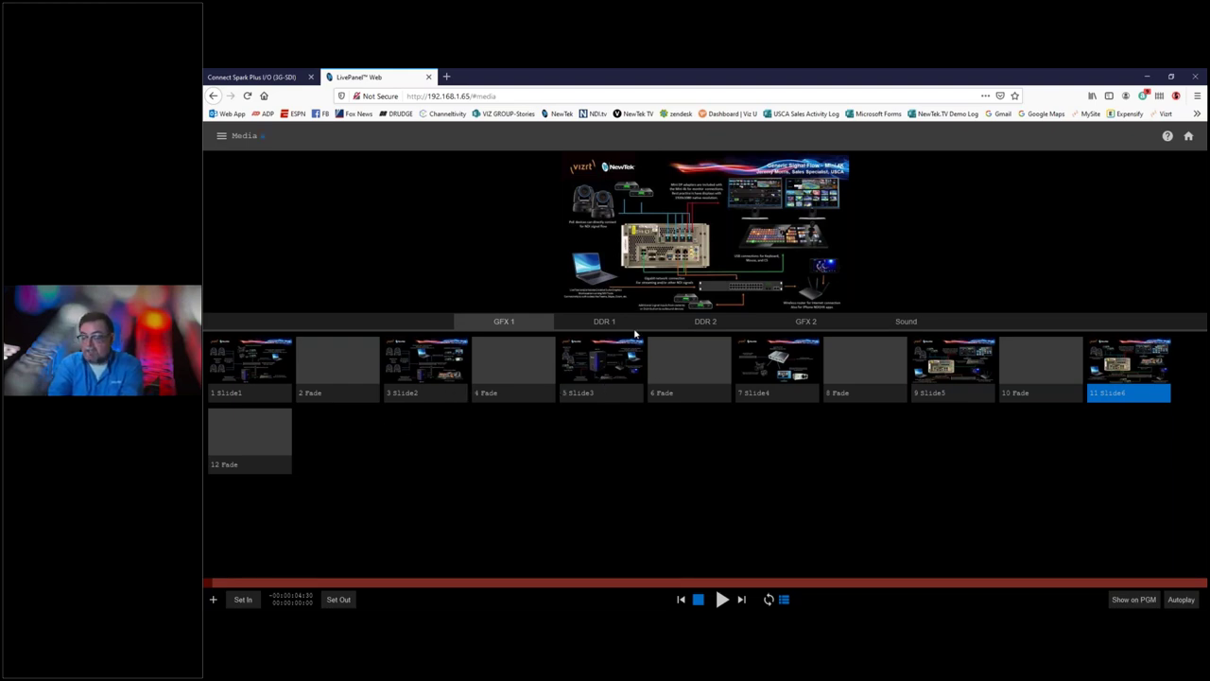
left_click(220, 136)
left_click(253, 239)
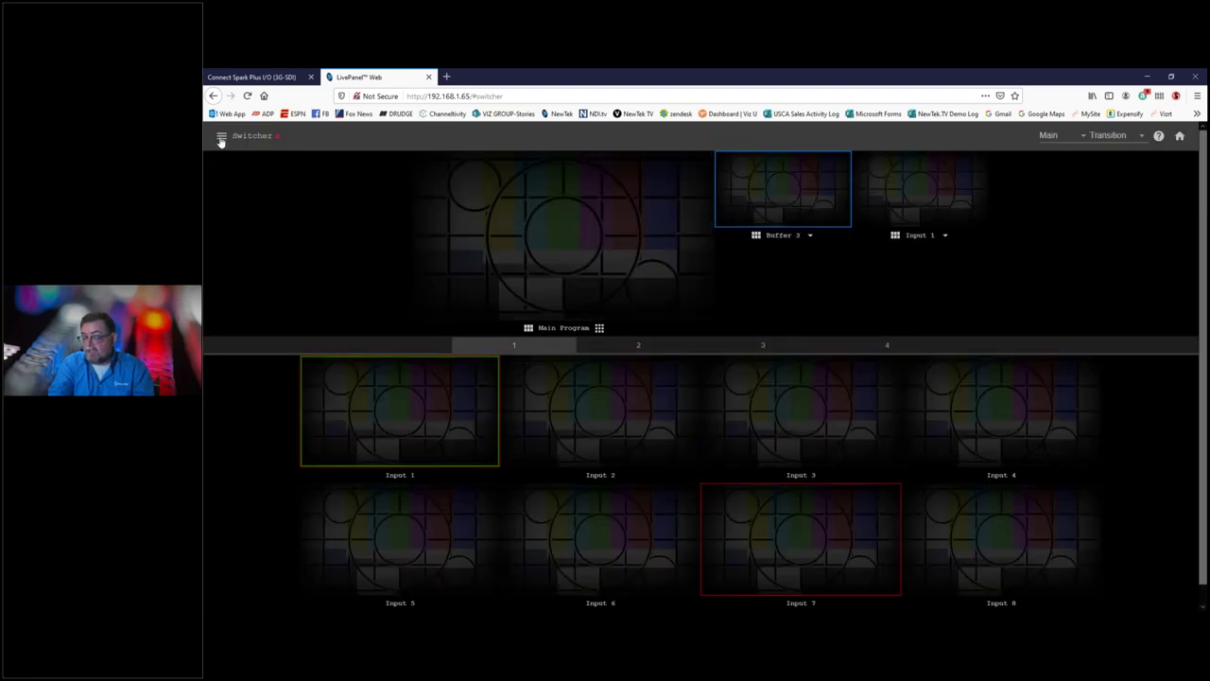
Open the LivePanel Builder and view its Page 2 - Virtual Sets button layout
left_click(221, 139)
left_click(244, 264)
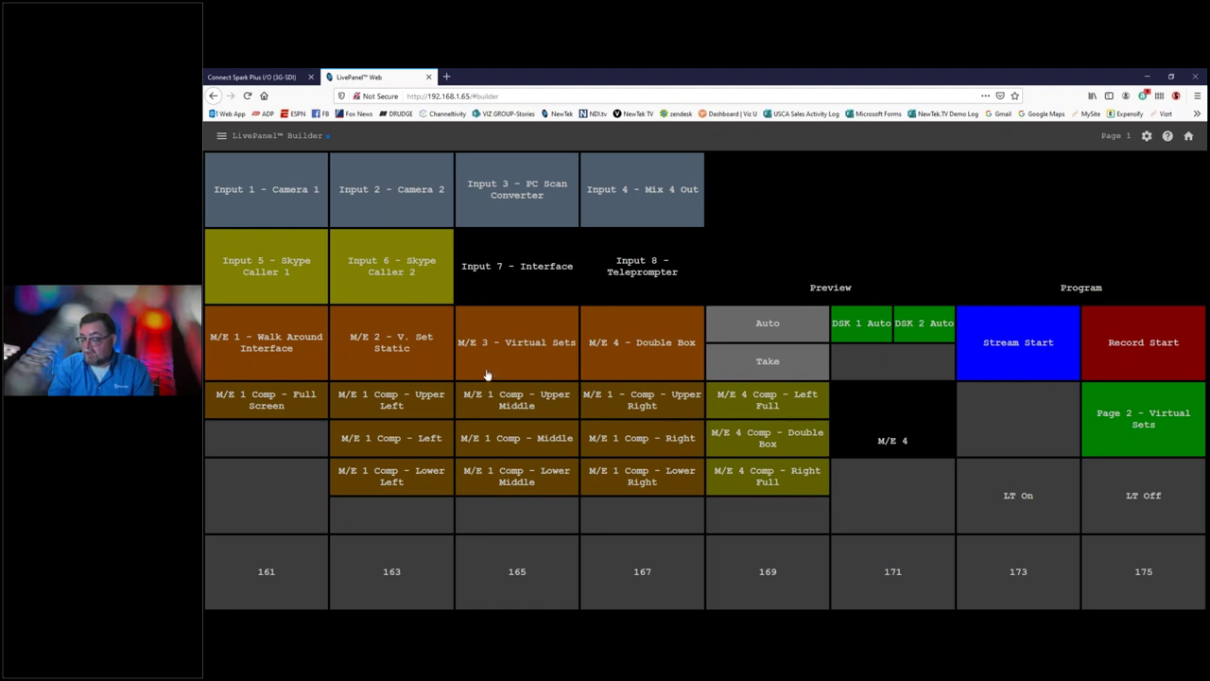
left_click(1137, 440)
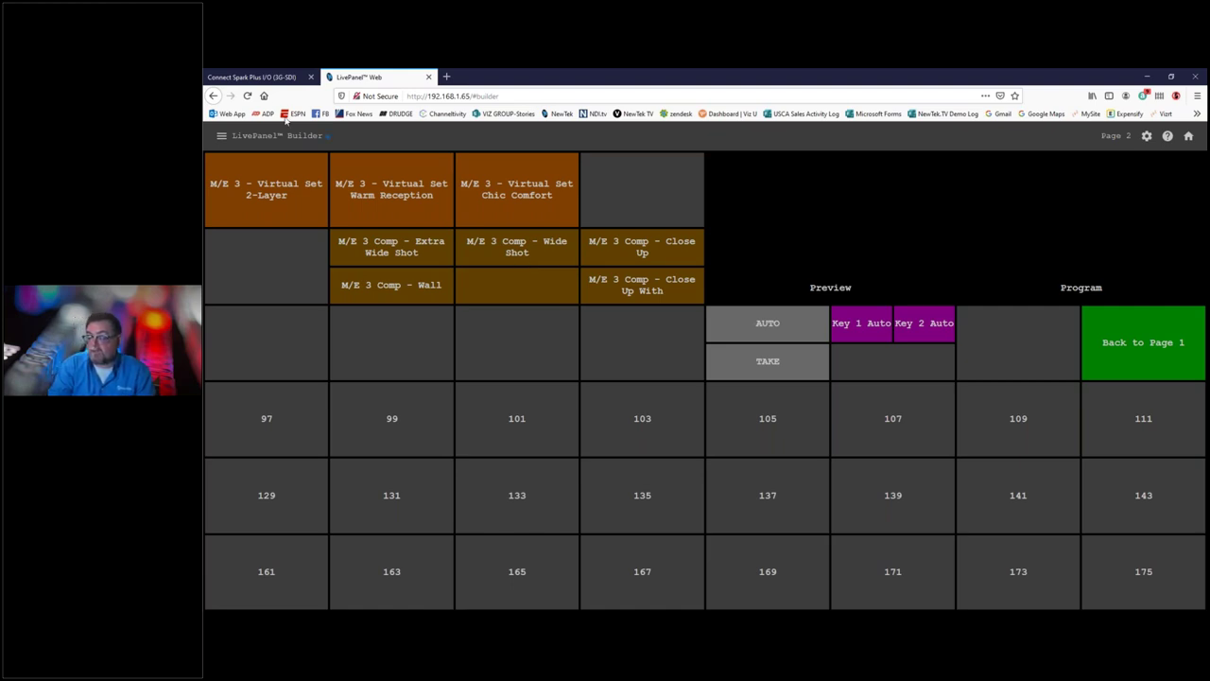
left_click(215, 96)
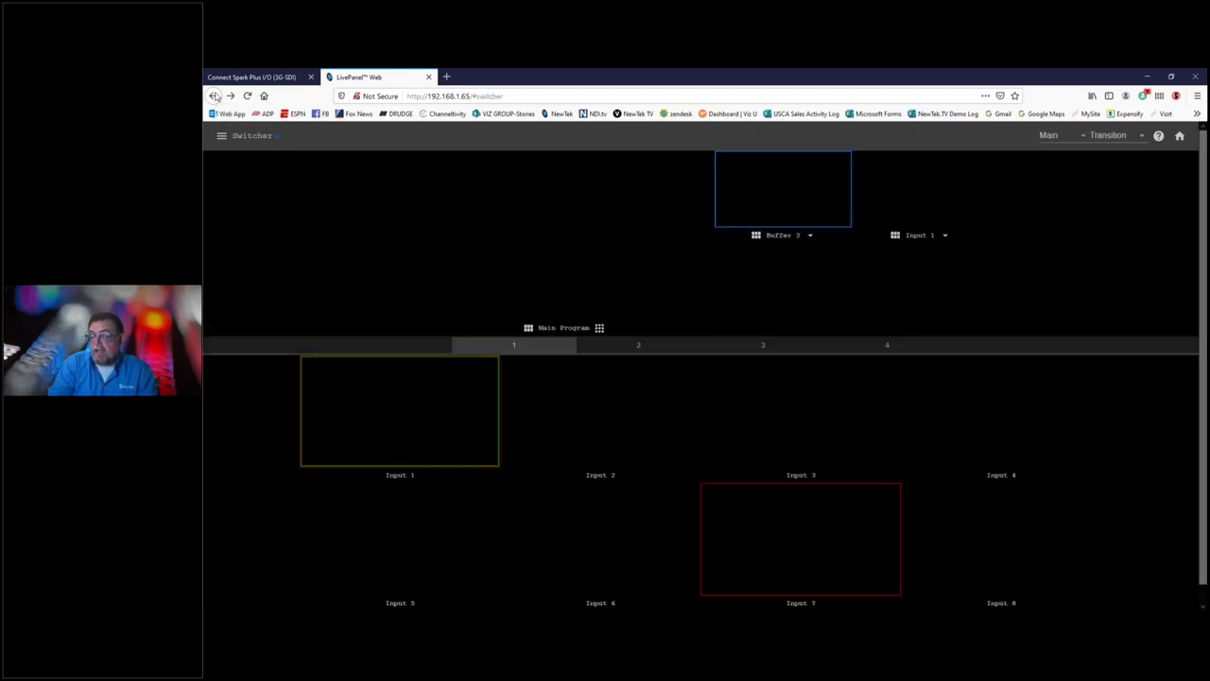
left_click(221, 135)
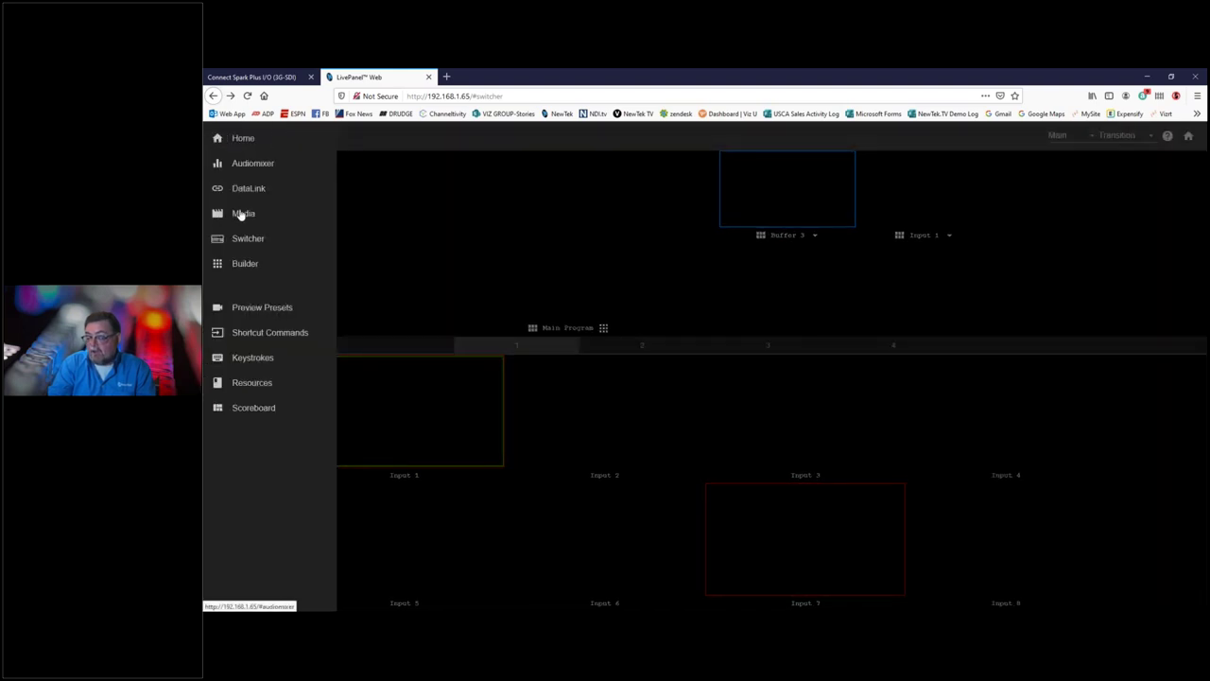
left_click(245, 264)
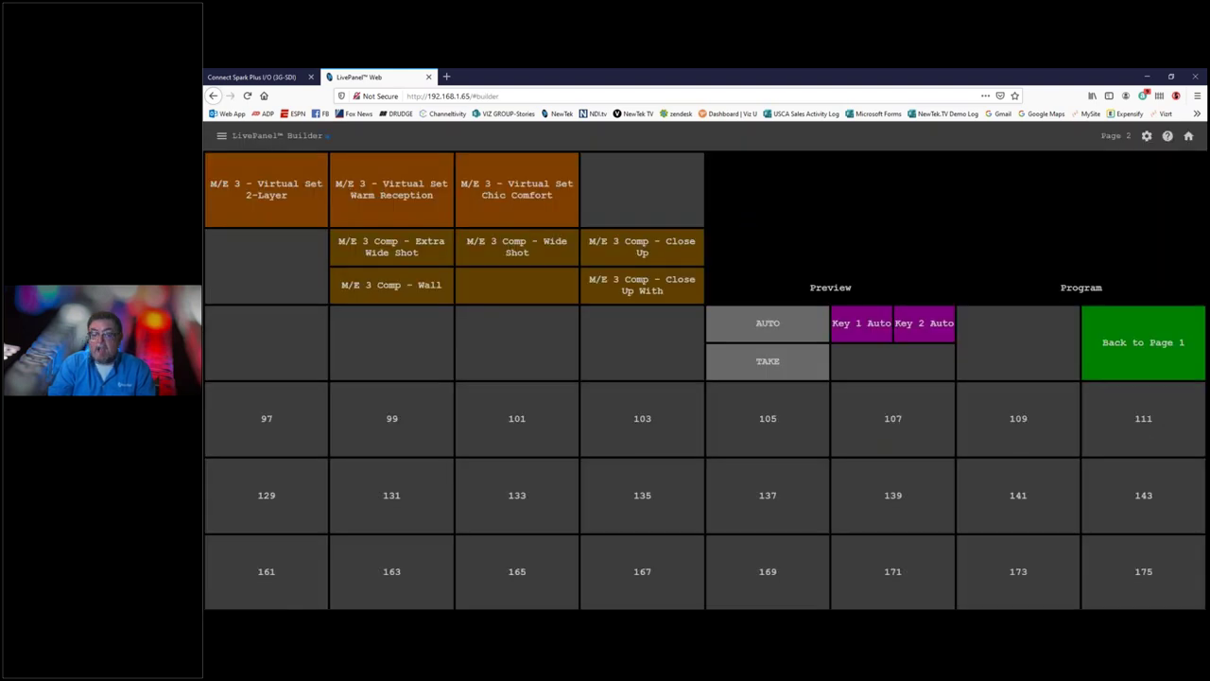
Return the LivePanel Builder to Page 1 and switch back to the TriCaster's MIX 1 window
left_click(1118, 345)
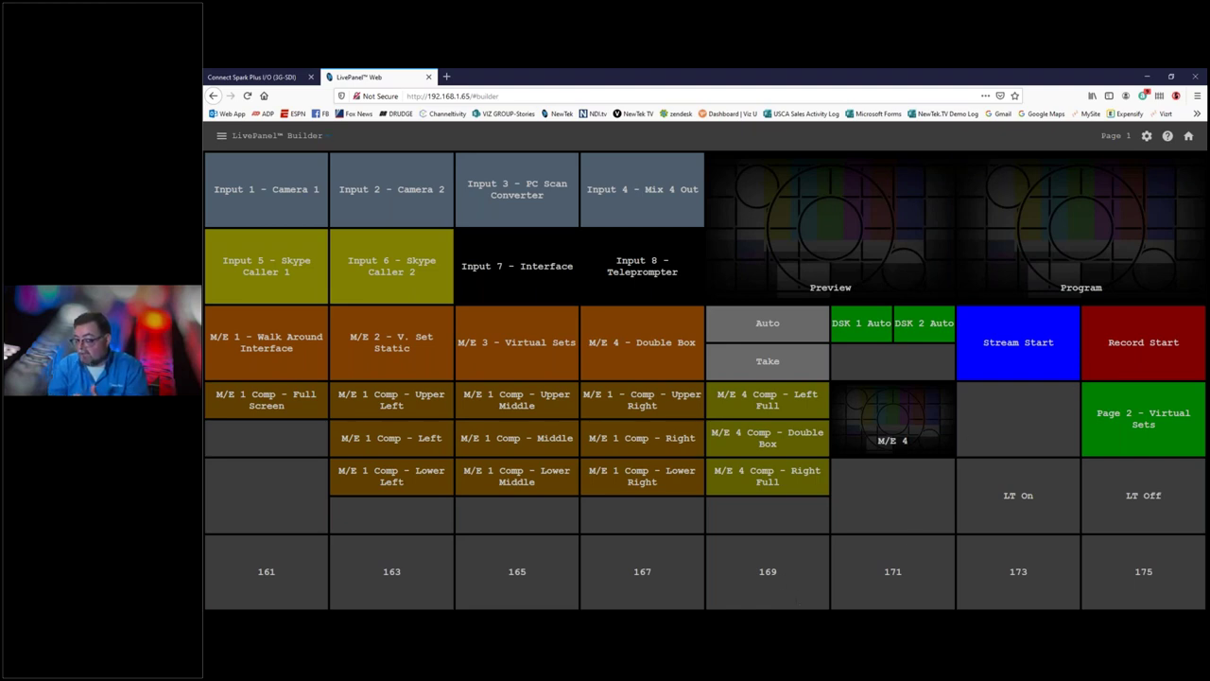
mouse_move(806, 624)
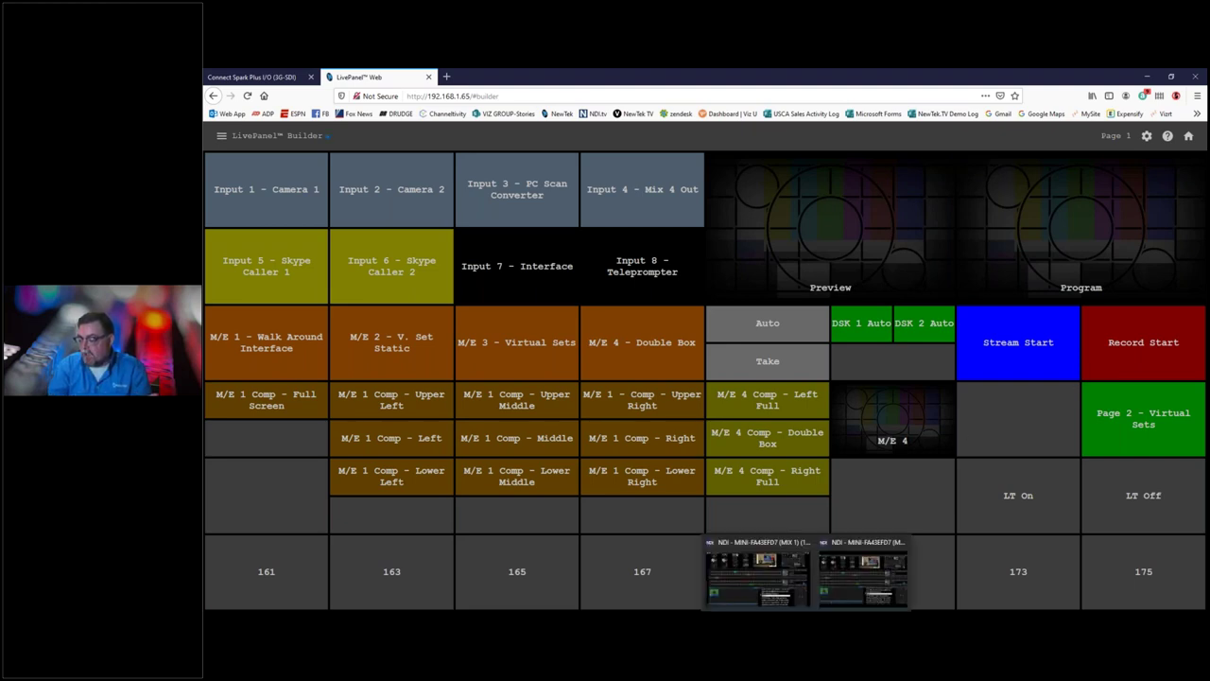
left_click(757, 572)
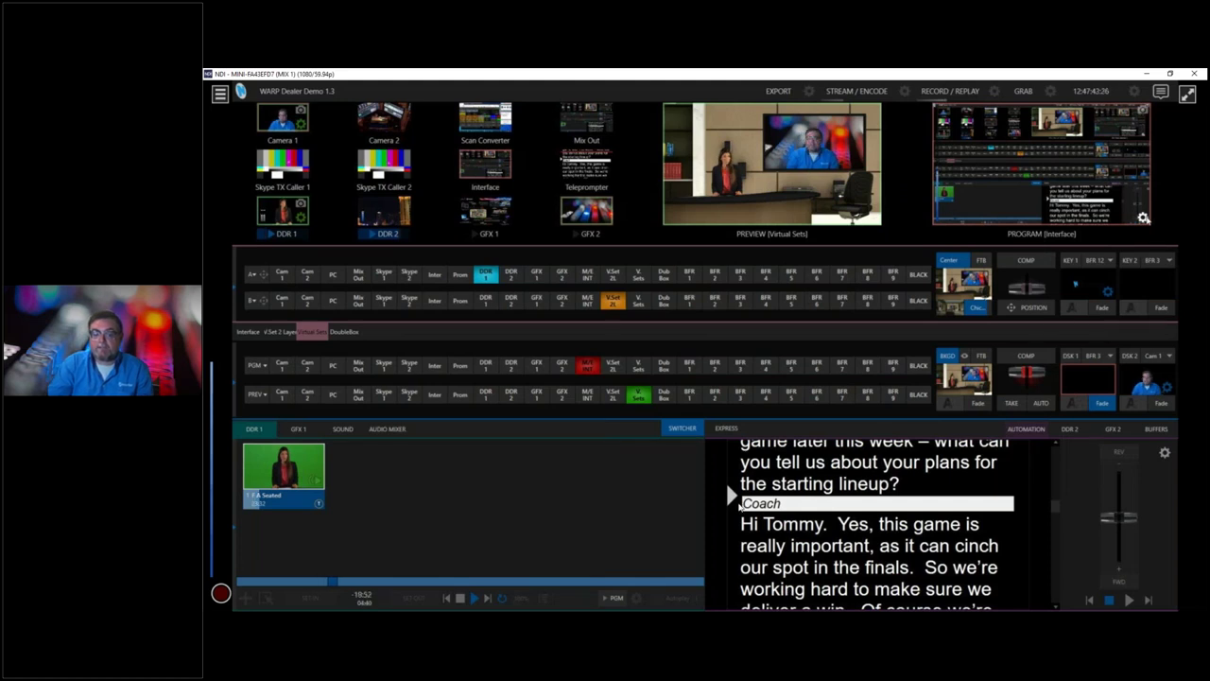